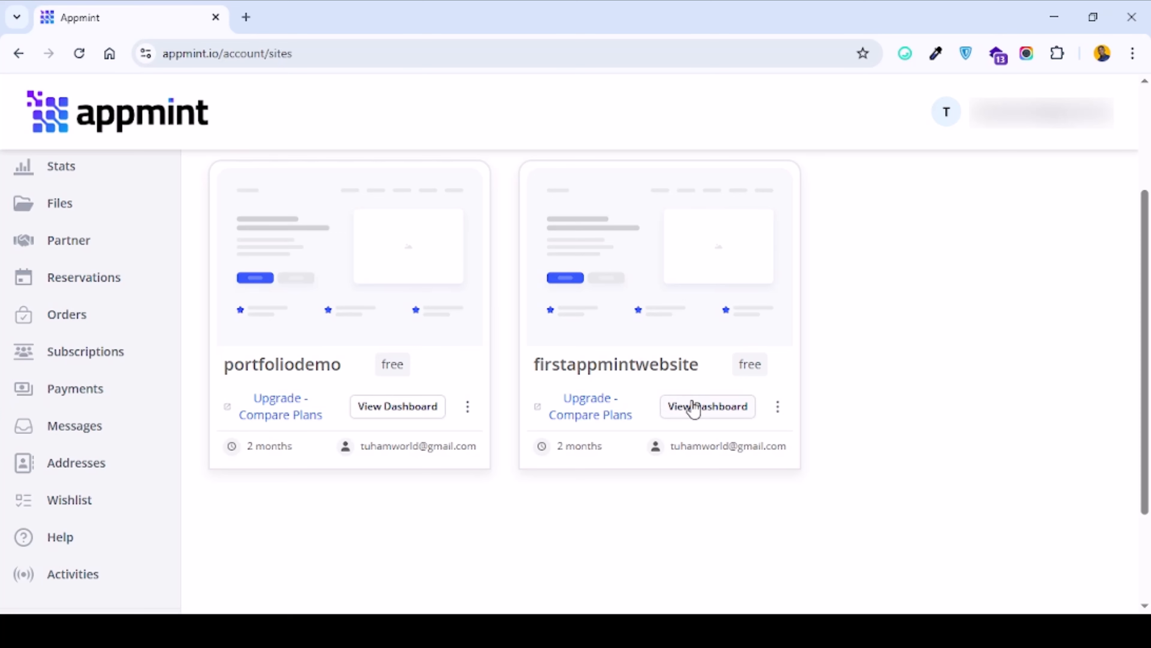
- Open the firstappmintwebsite dashboard and create a new post from its list of posts
left_click(693, 407)
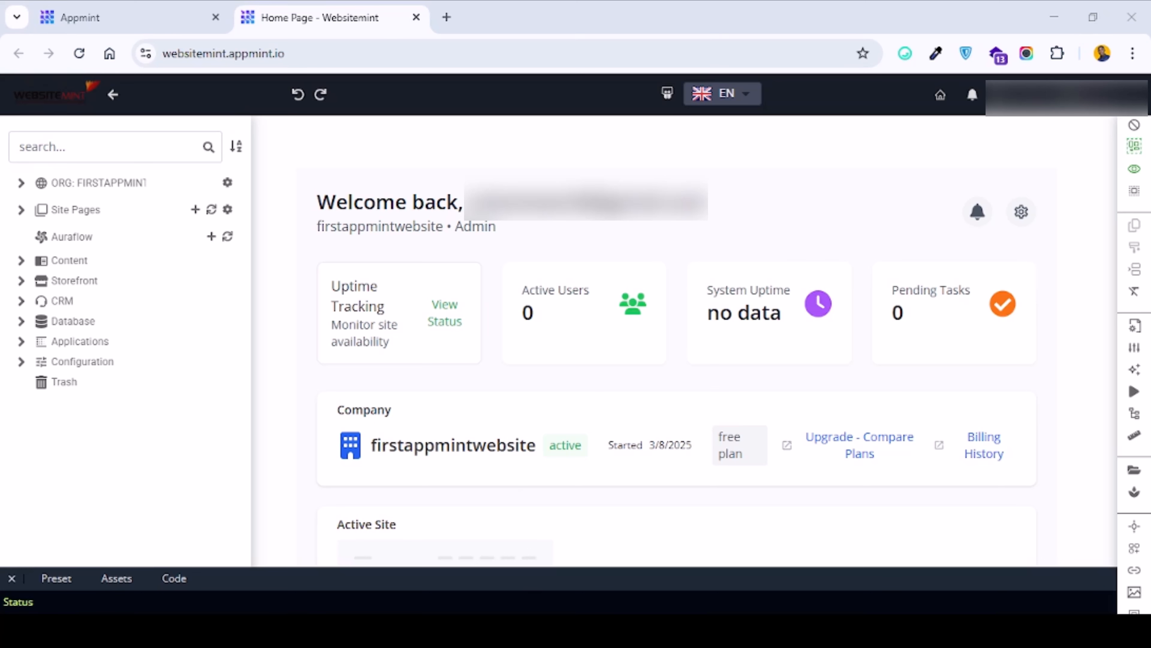
left_click(69, 260)
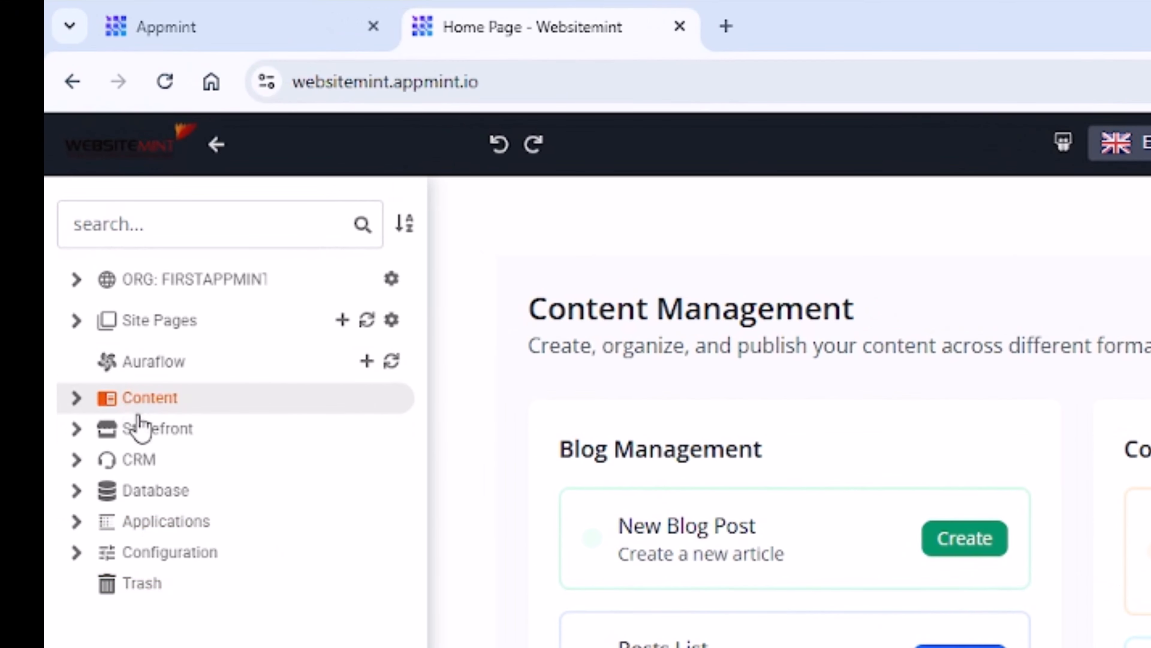
left_click(141, 399)
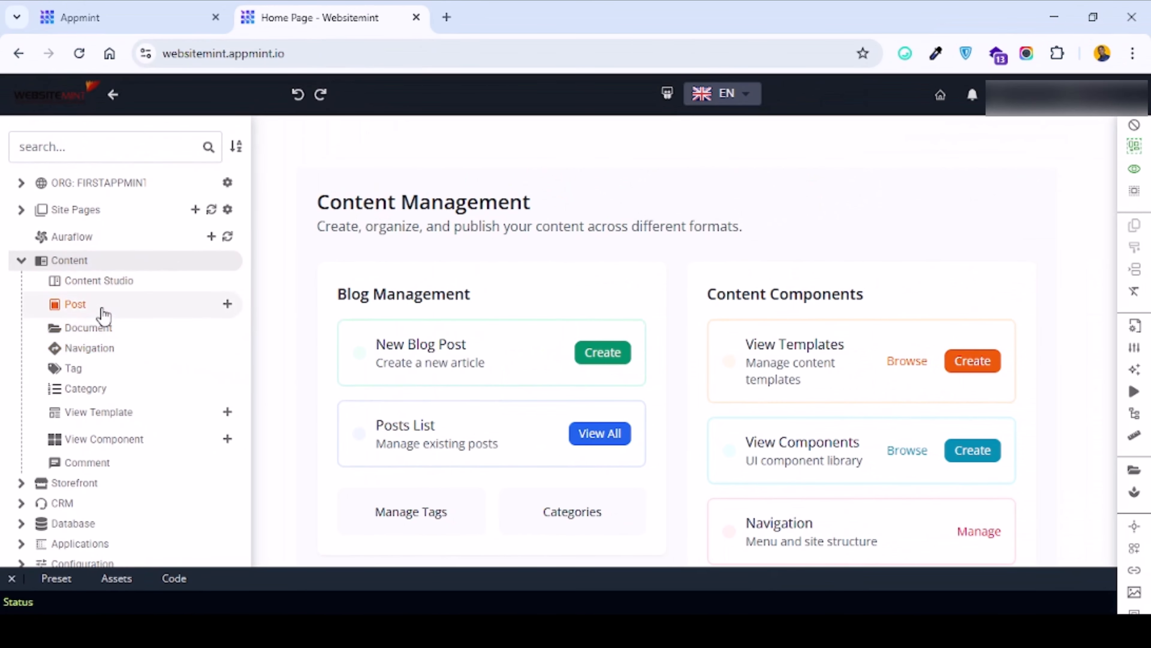
left_click(90, 310)
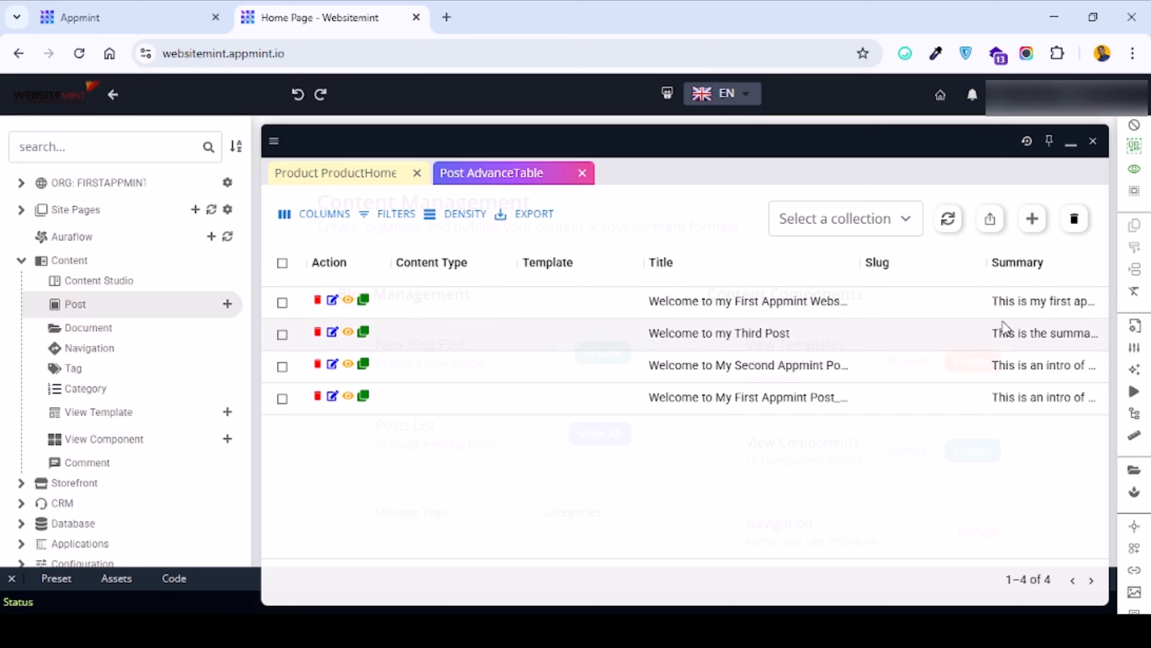
left_click(1031, 220)
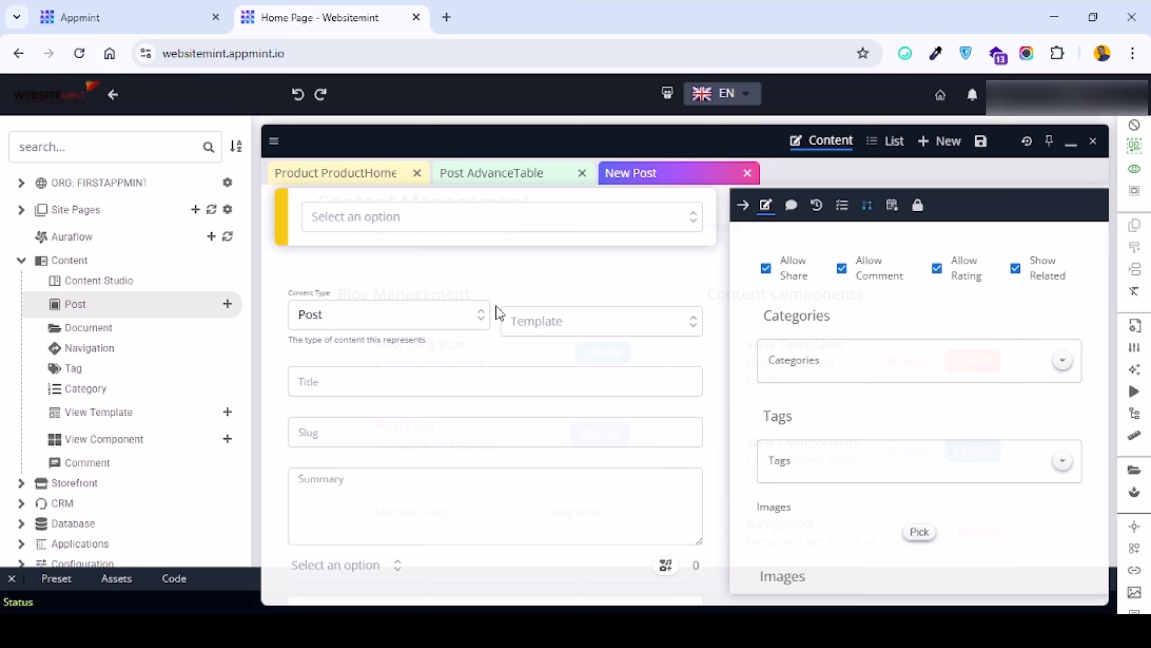
- Enter the post title "What You Should Know About the Lion"
left_click(515, 628)
left_click(333, 371)
type("Wha")
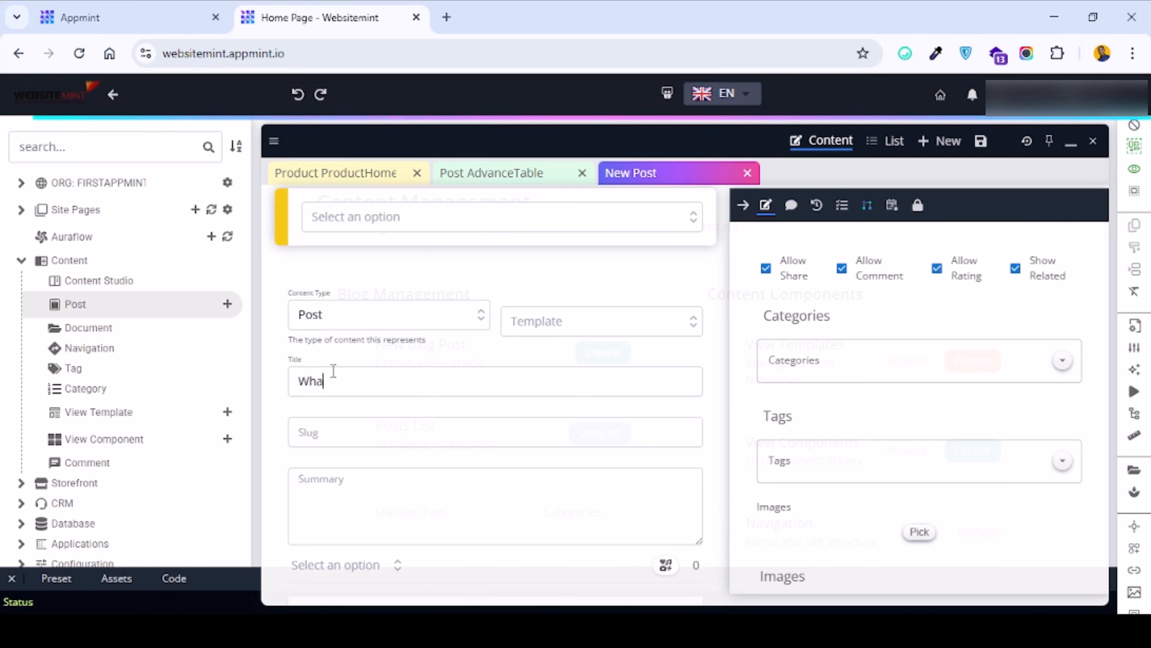
type("t You Sh")
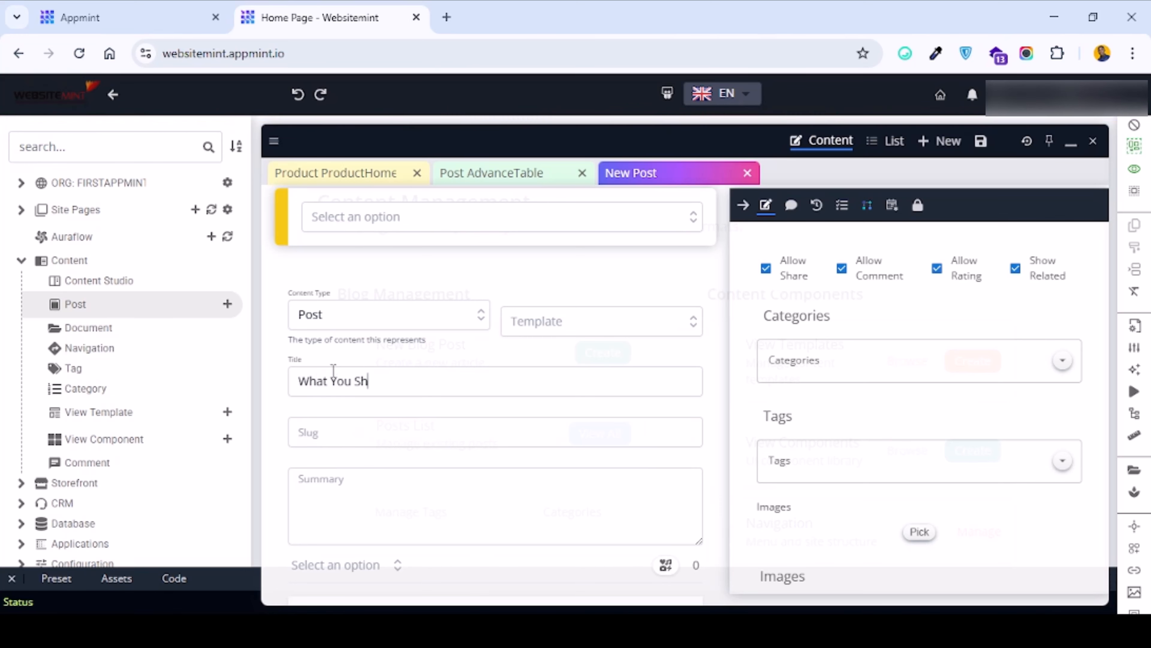
type("ould Know About the ")
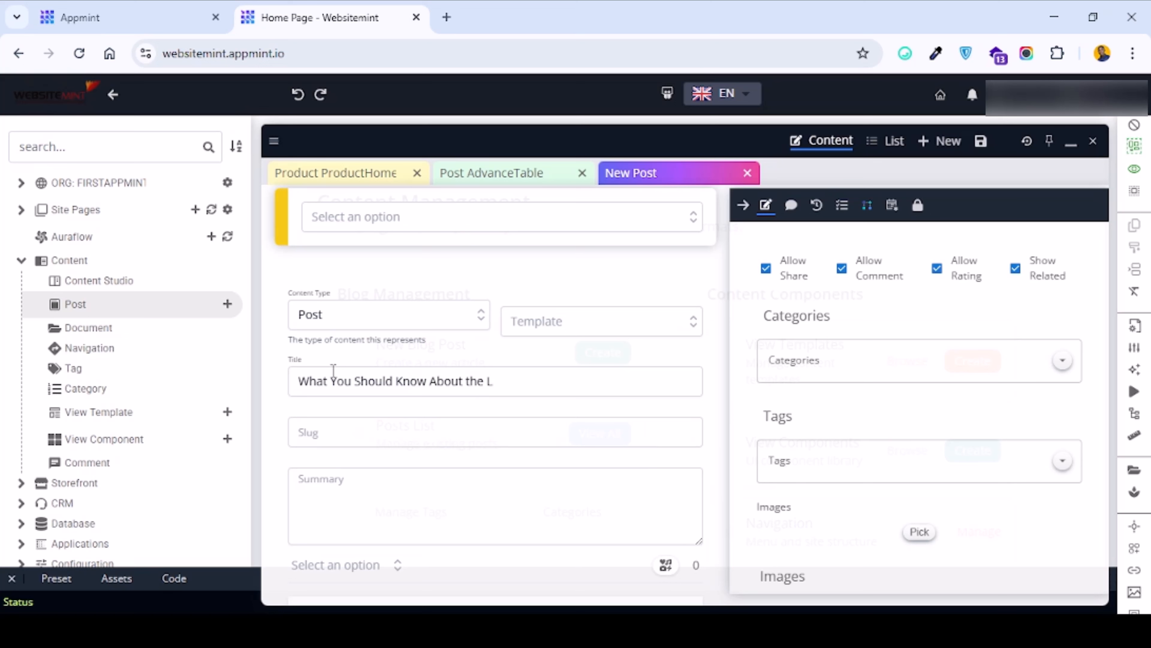
type("Lion")
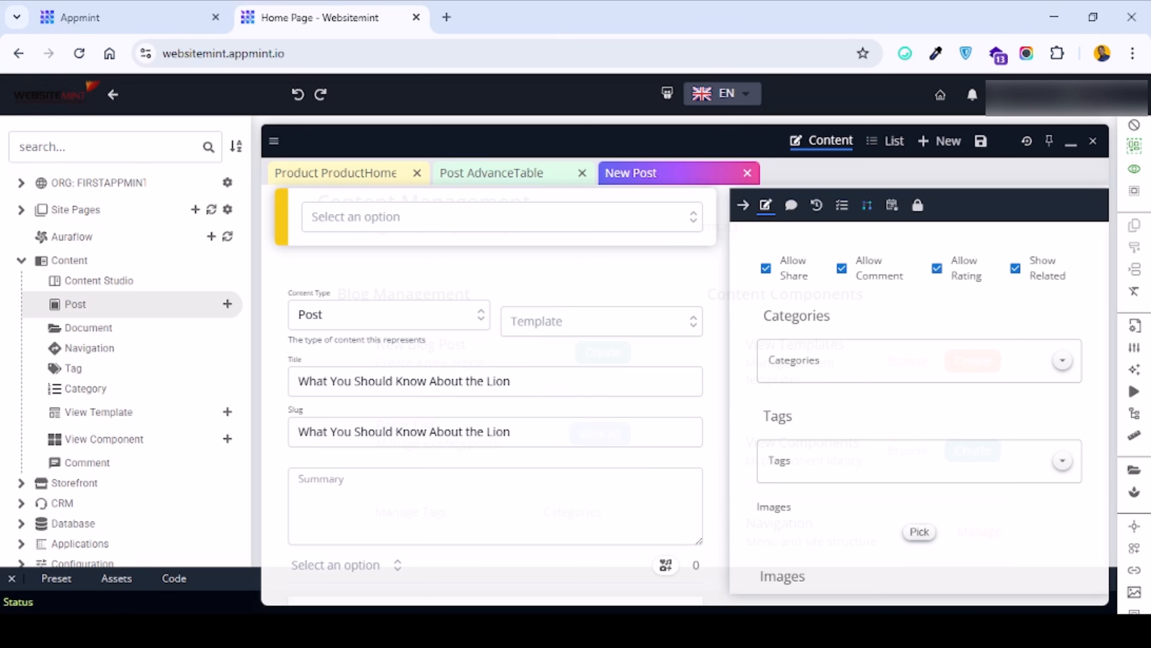
- Set the post's slug to what-you-should-know-about-the-lion
scroll(572, 353, "down", 4)
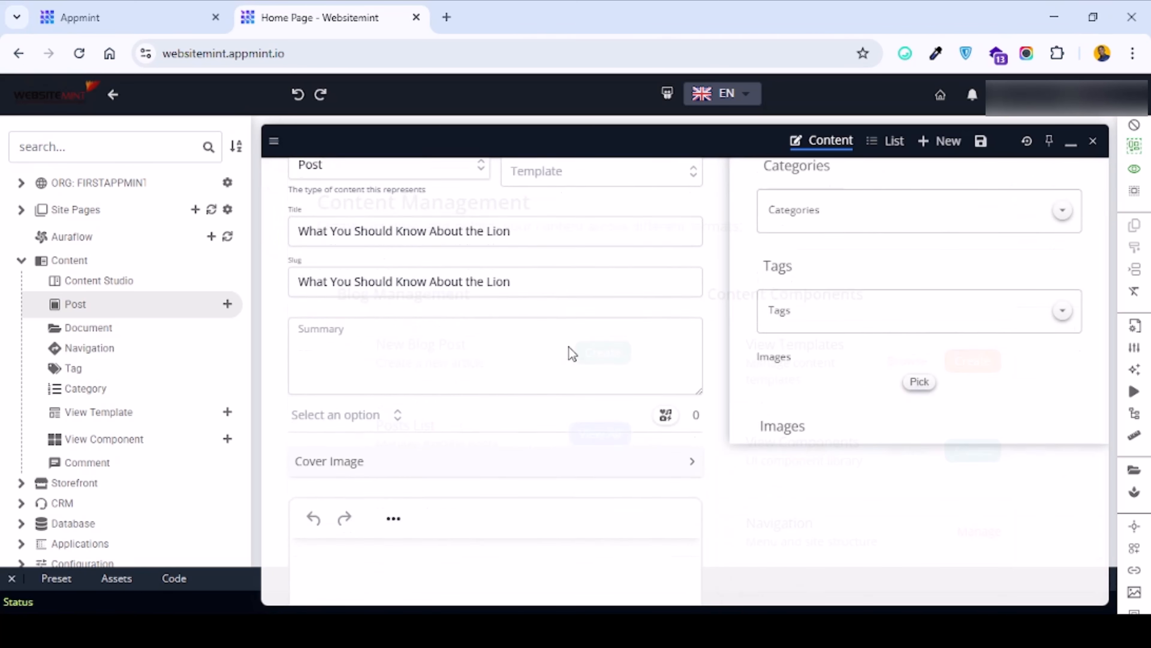
scroll(568, 349, "up", 2)
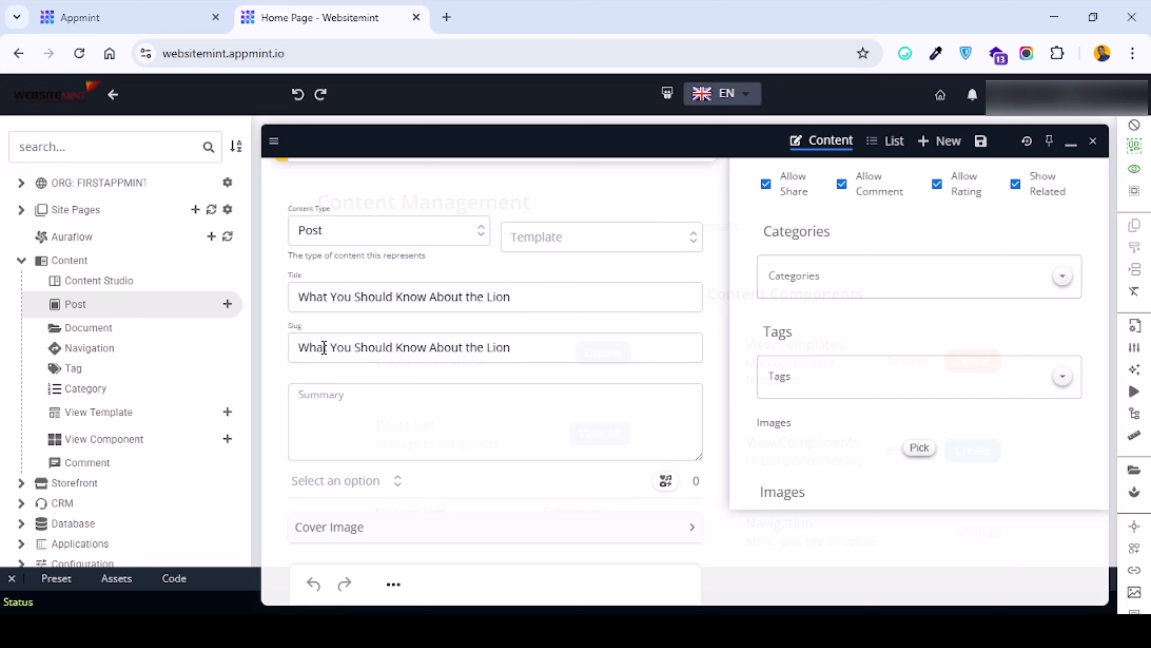
left_click(346, 348)
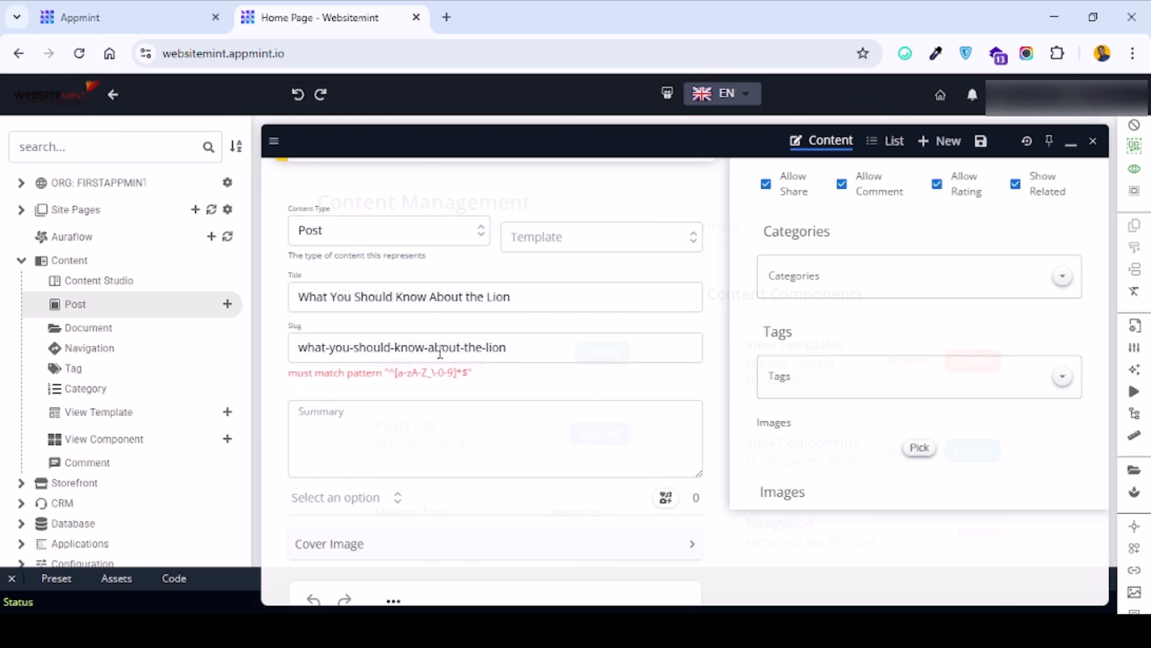
- Begin the post body with the words "The Lion is known as the king of the jungle with"
scroll(321, 330, "down", 9)
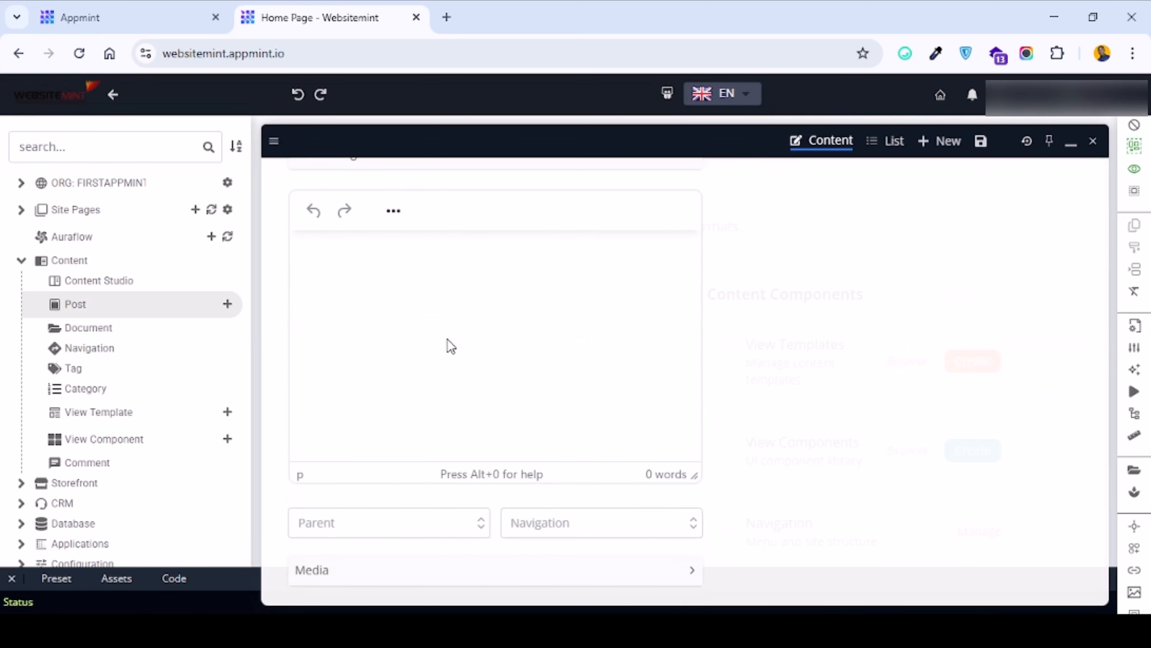
scroll(448, 340, "up", 7)
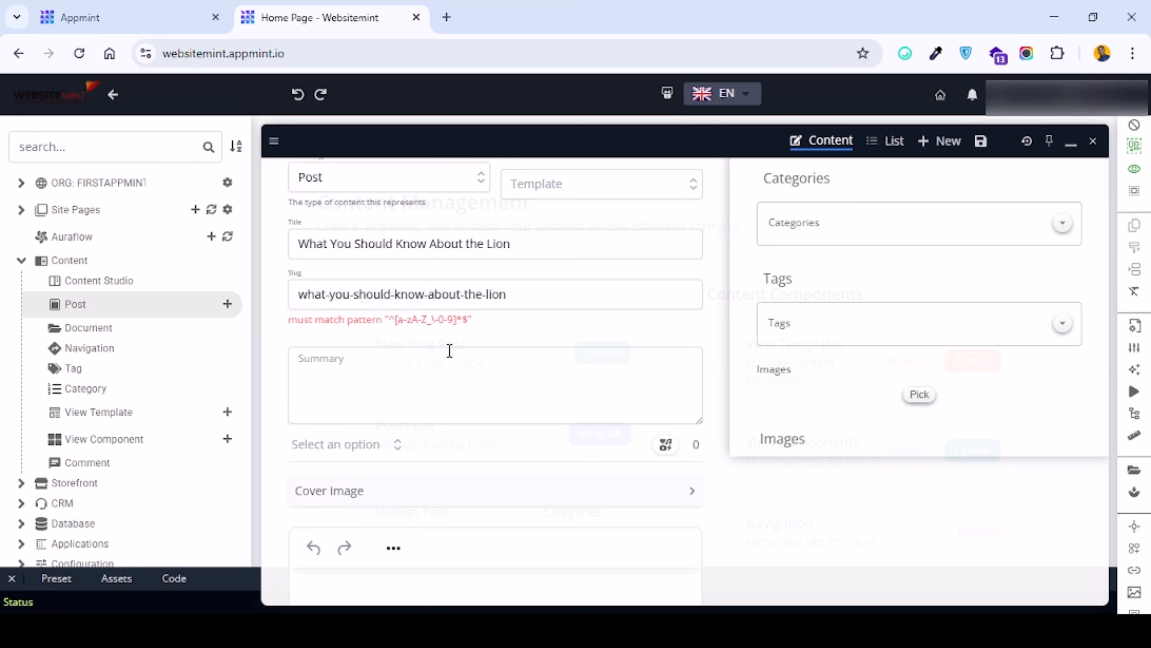
scroll(449, 350, "down", 5)
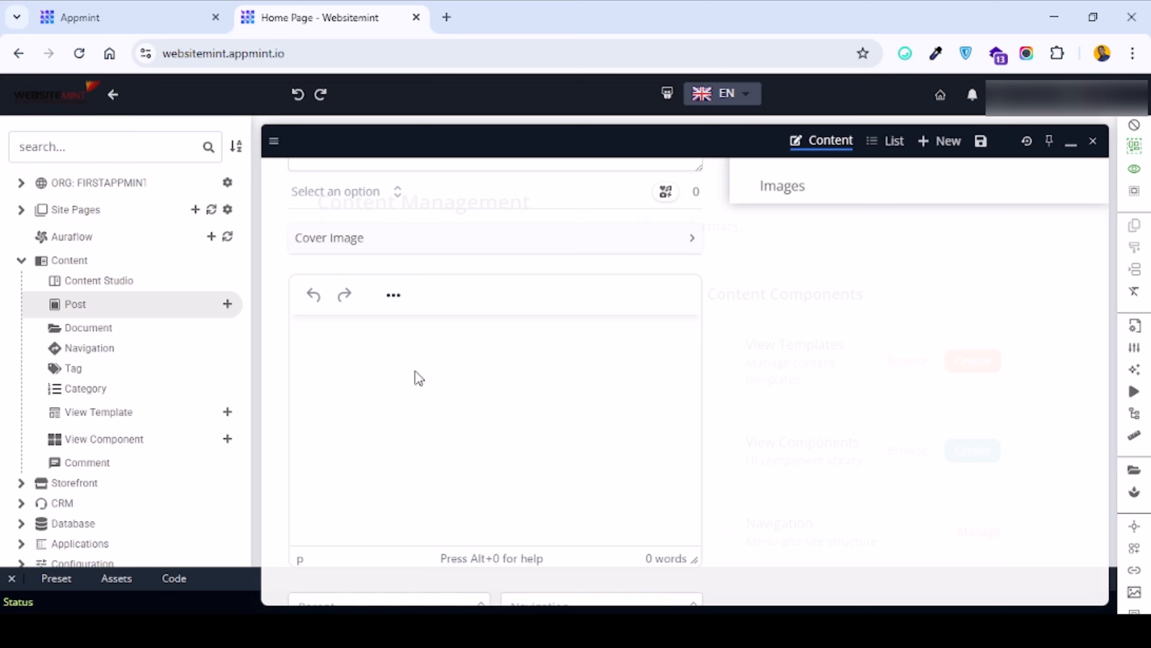
left_click(428, 387)
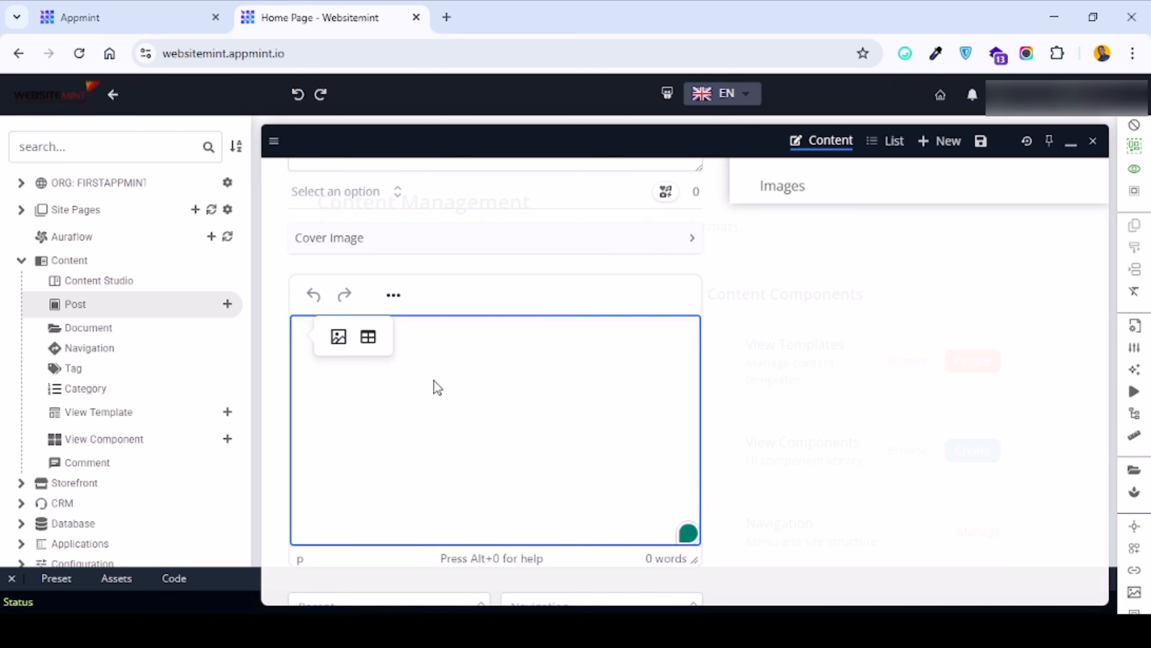
type("The")
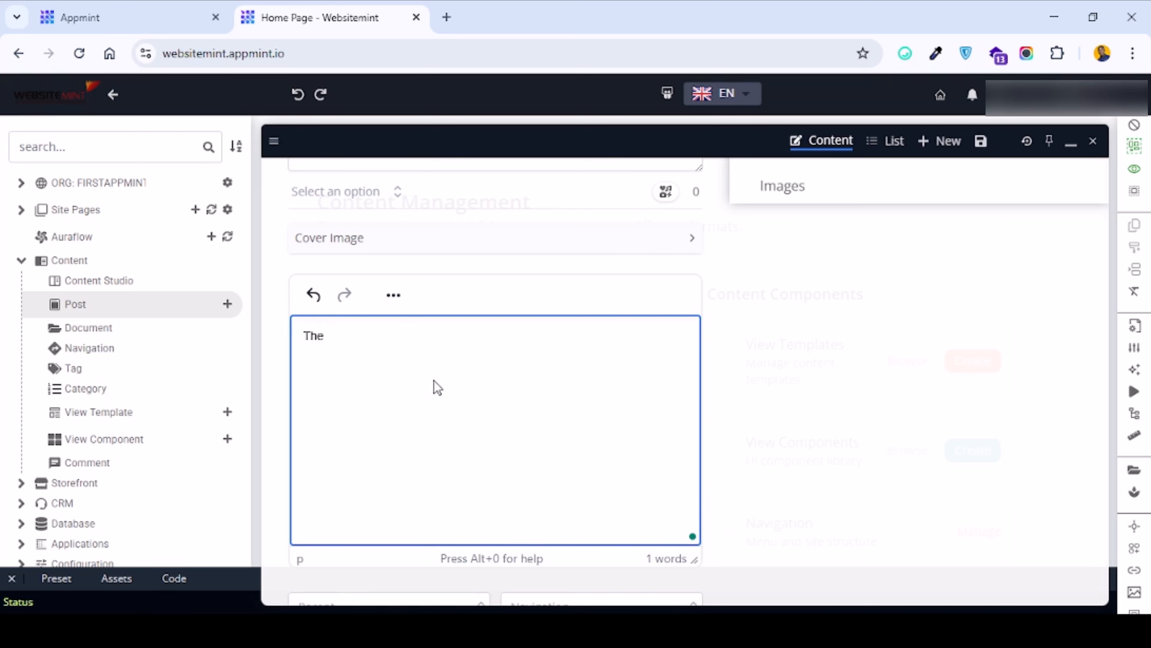
type(" Lion is known as the kin")
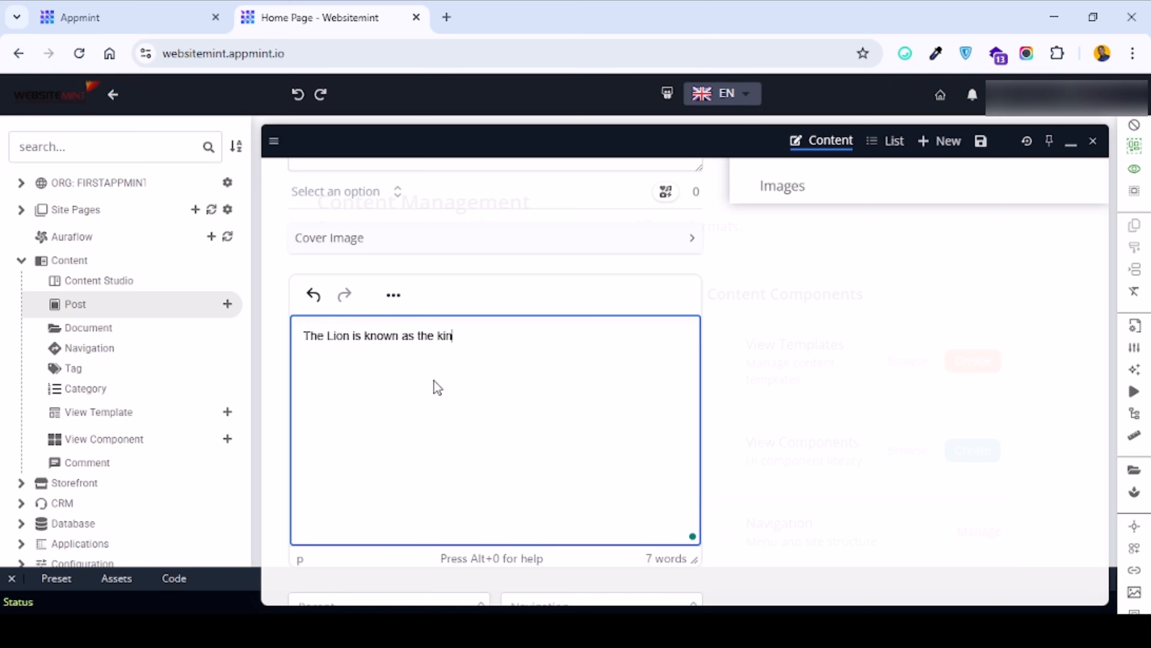
type("g of the jungle with ")
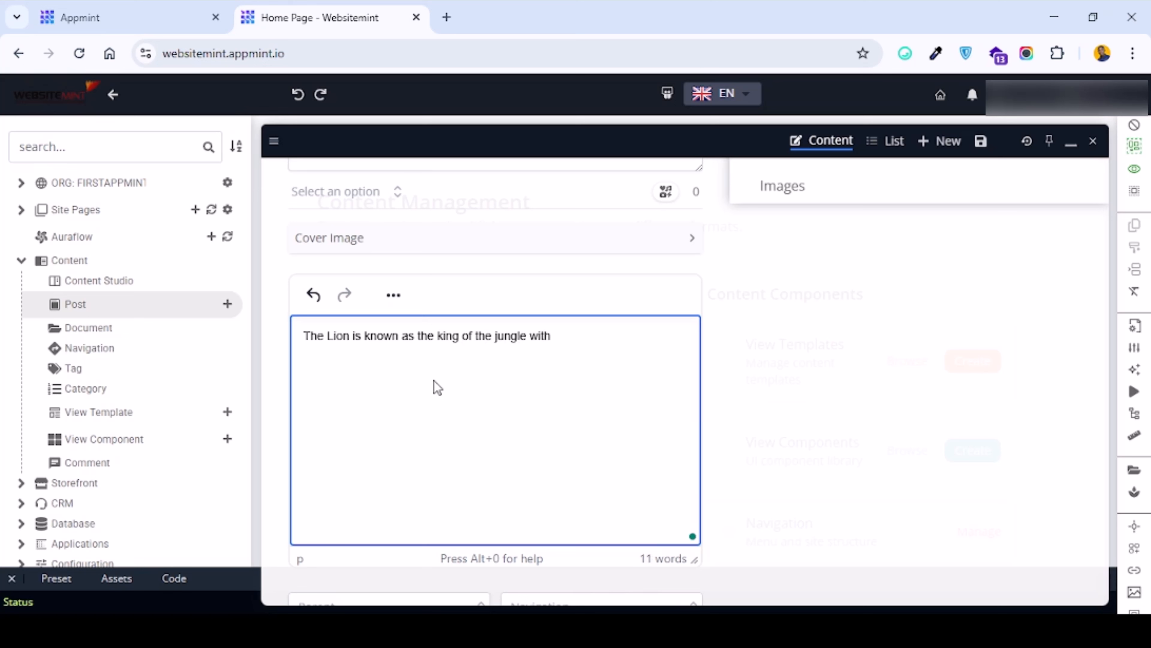
- Complete the body sentence with "an incredible strength that enables it to rule other animals in the jungle."
type("a ")
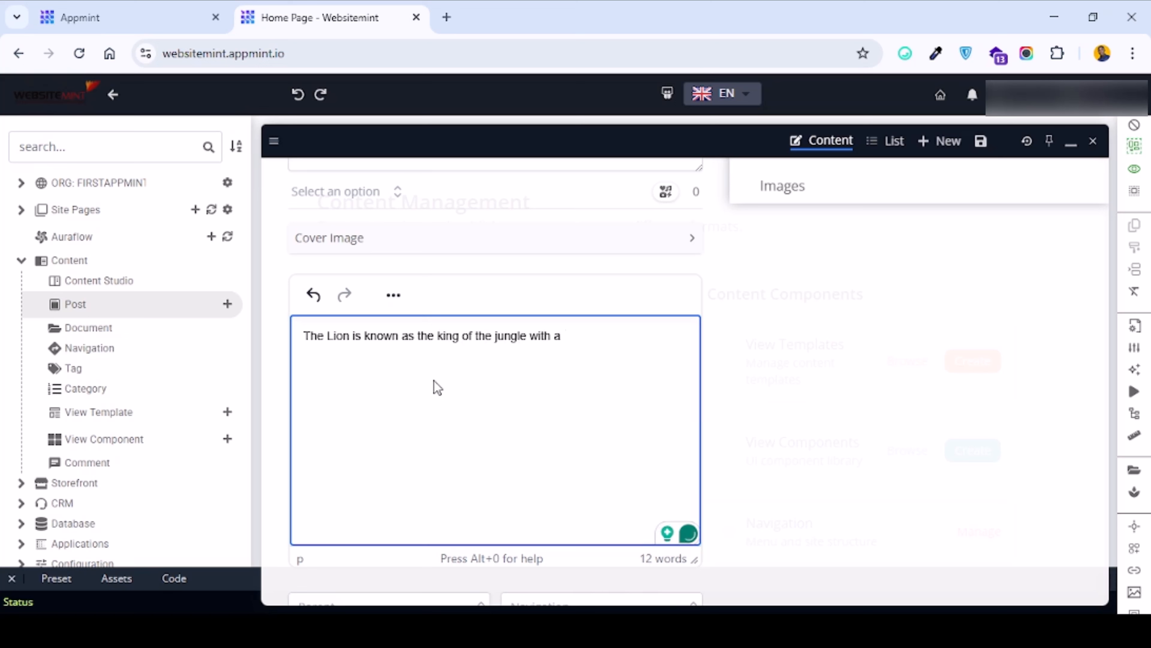
type("n (")
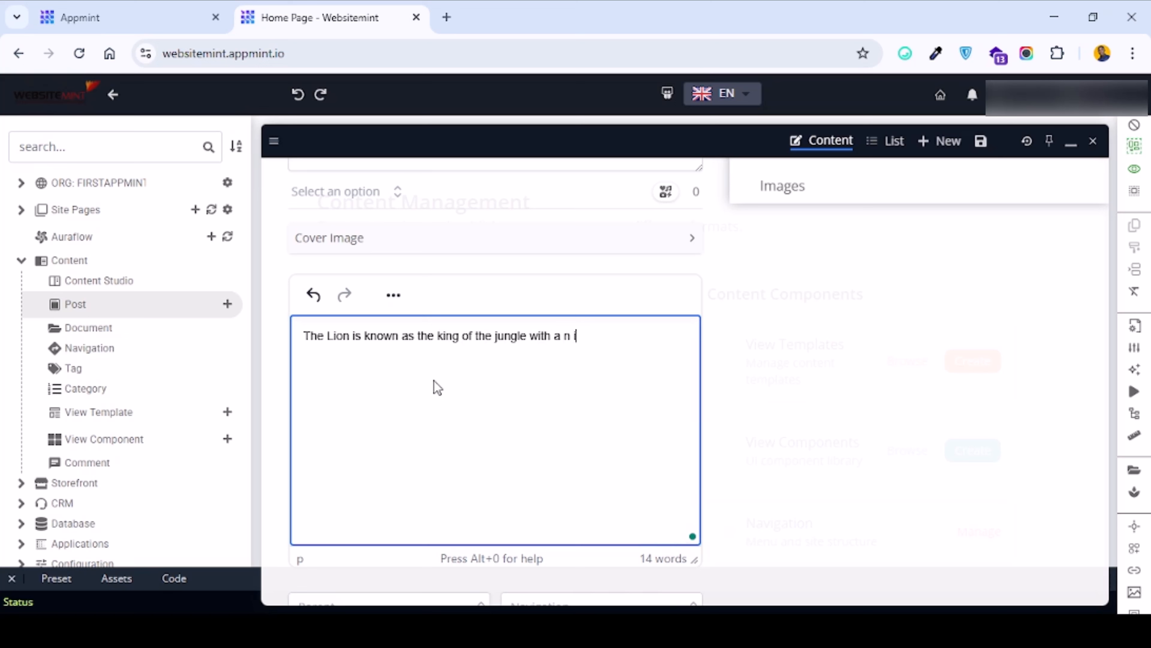
key("BackSpace")
key("BackSpace")
key("BackSpace")
key("BackSpace")
key("BackSpace")
type("an incredible strength tha")
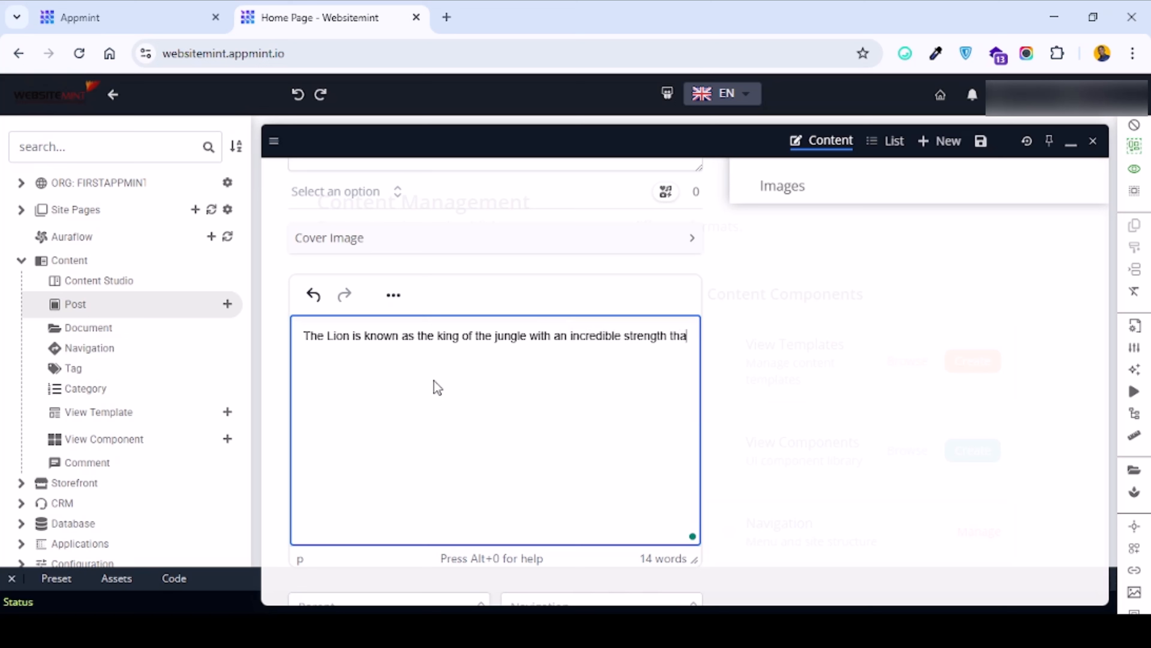
type("t enables it")
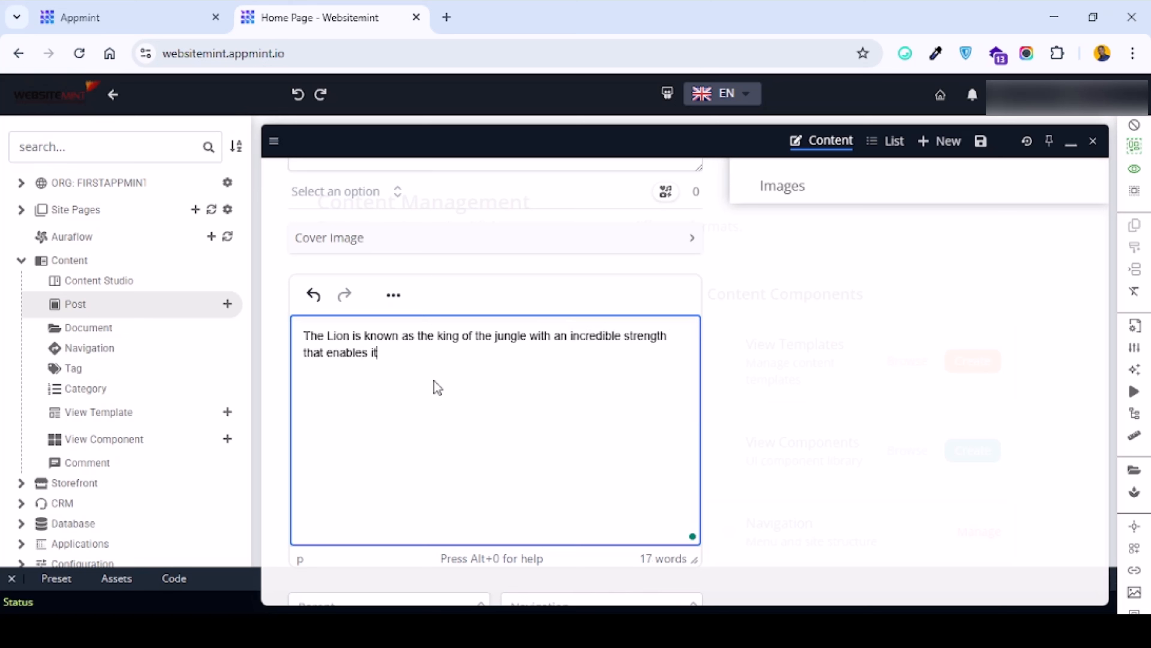
type(" to rule other anim")
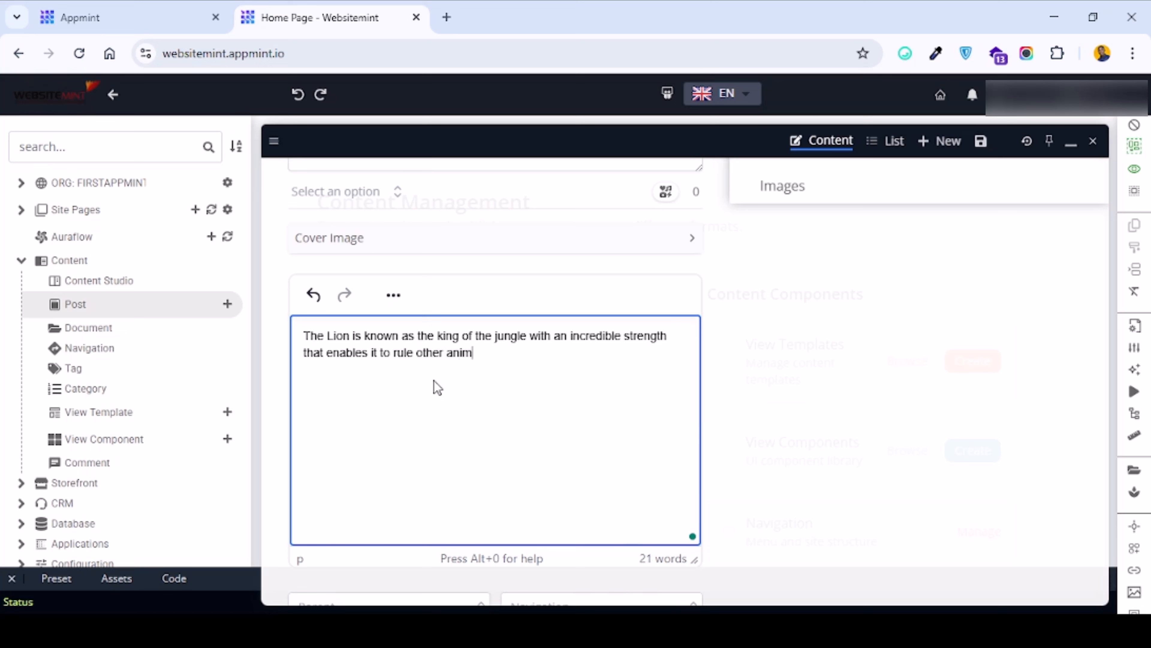
type("als in the jungle.")
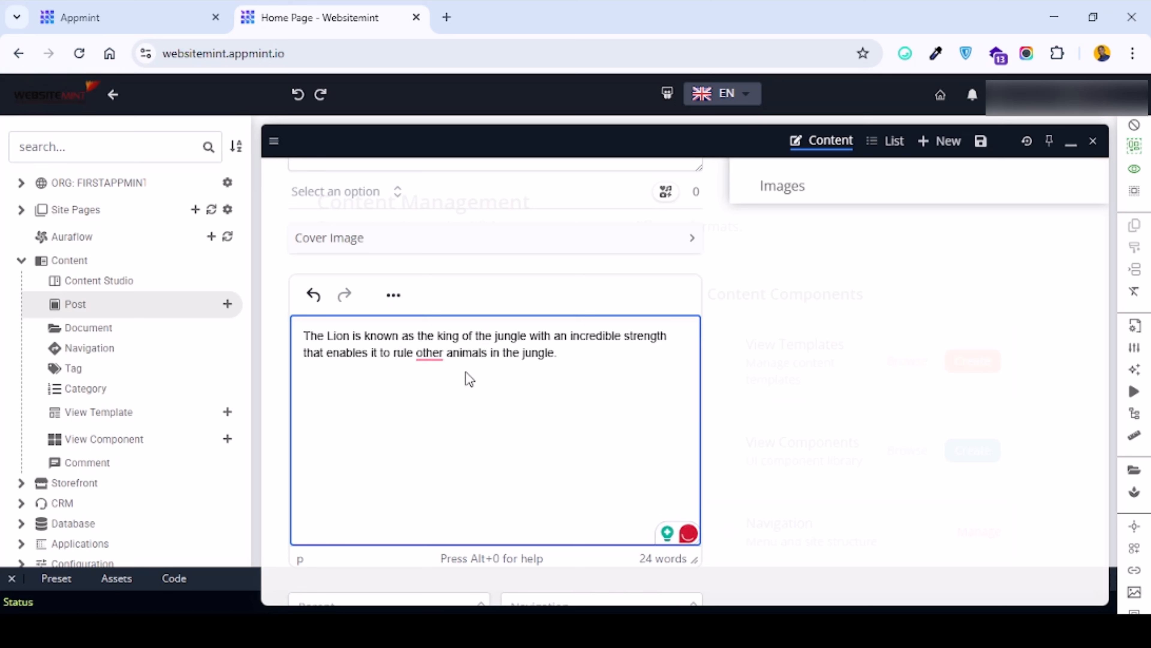
- Copy the whole body sentence and paste it repeatedly after the original to fill the post body
key("ctrl+a")
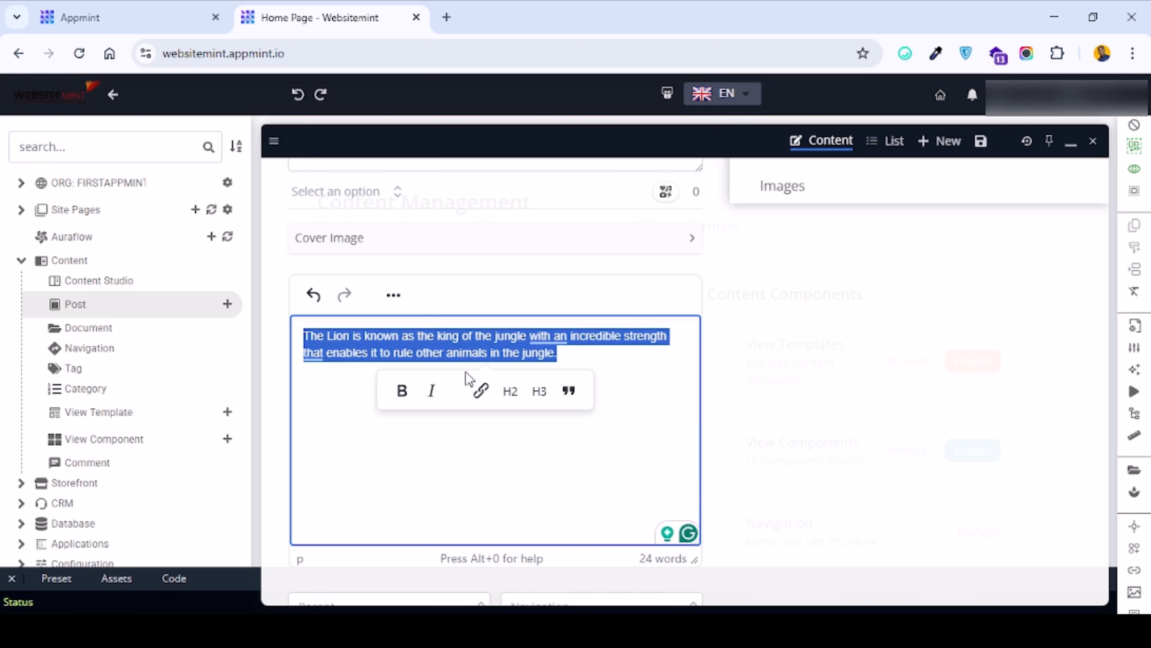
key("ctrl+c")
key("Right")
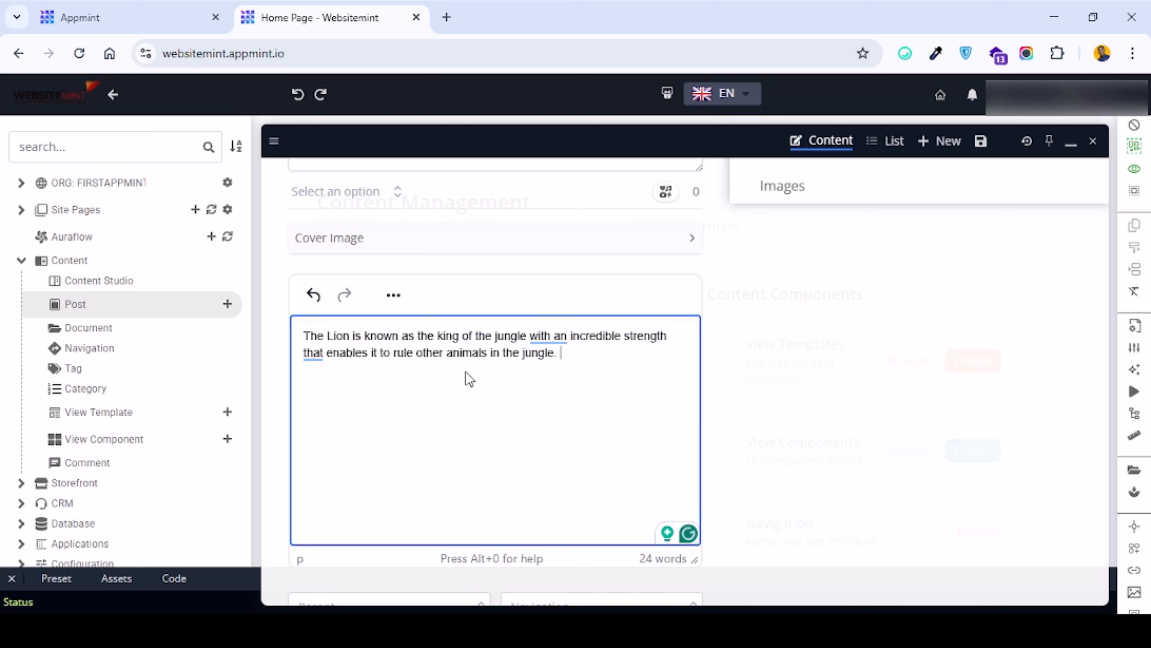
key("ctrl+v")
key("ctrl+v")
key("ctrl+v")
key("ctrl+v")
key("ctrl+v")
key("ctrl+v")
key("ctrl+v")
key("ctrl+v")
key("ctrl+v")
key("ctrl+v")
key("ctrl+v")
key("ctrl+v")
key("ctrl+v")
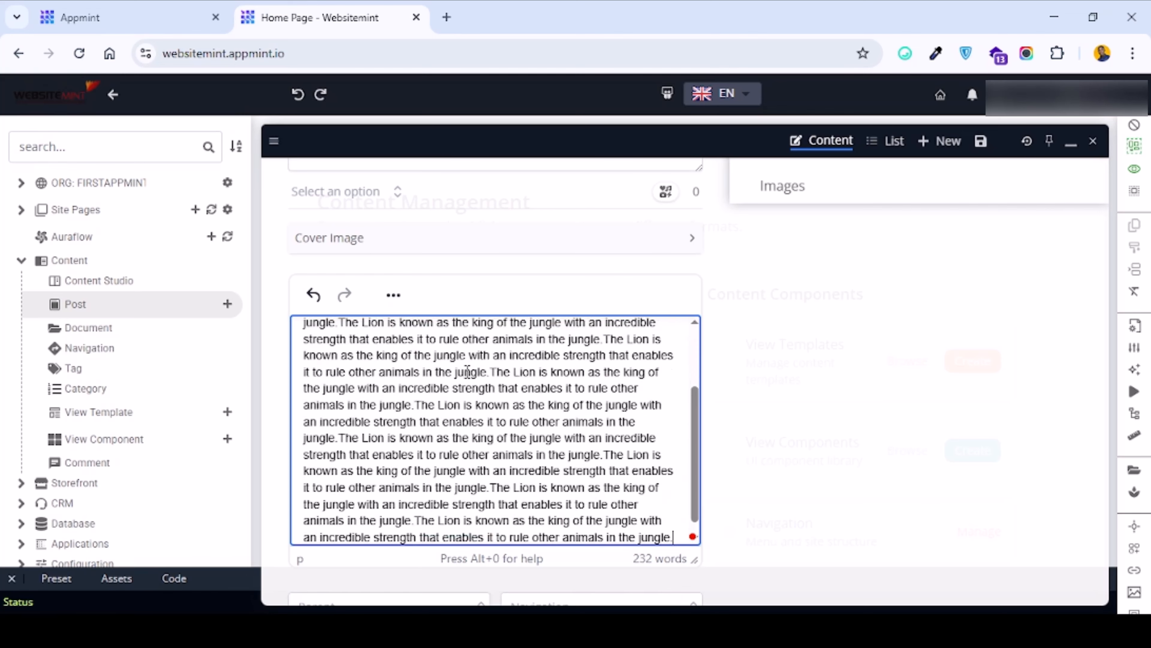
key("ctrl+v")
key("ctrl+v")
key("ctrl+v")
key("ctrl+v")
key("ctrl+v")
key("ctrl+v")
key("ctrl+v")
key("ctrl+v")
key("ctrl+v")
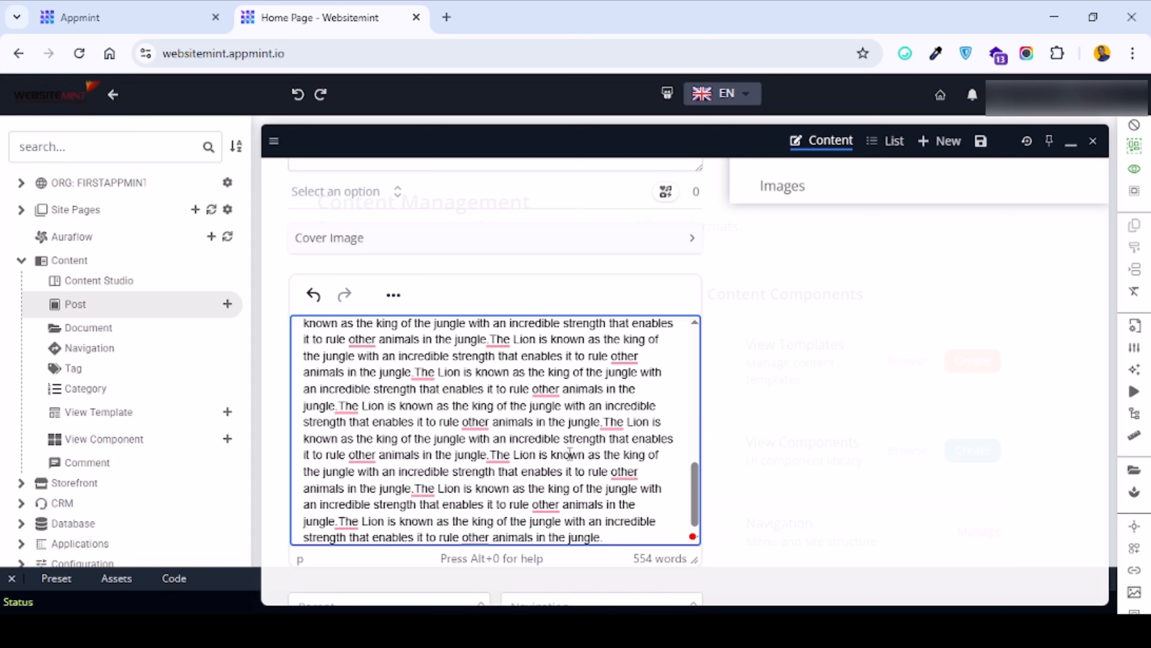
scroll(544, 418, "up", 5)
scroll(555, 412, "up", 2)
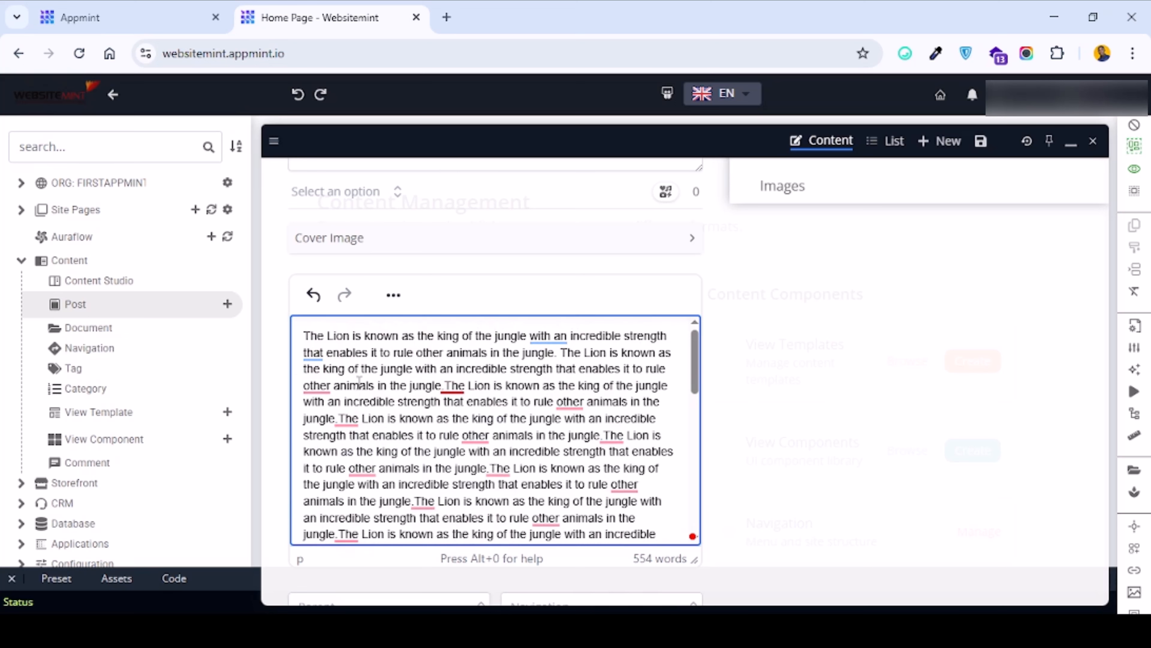
left_click(393, 296)
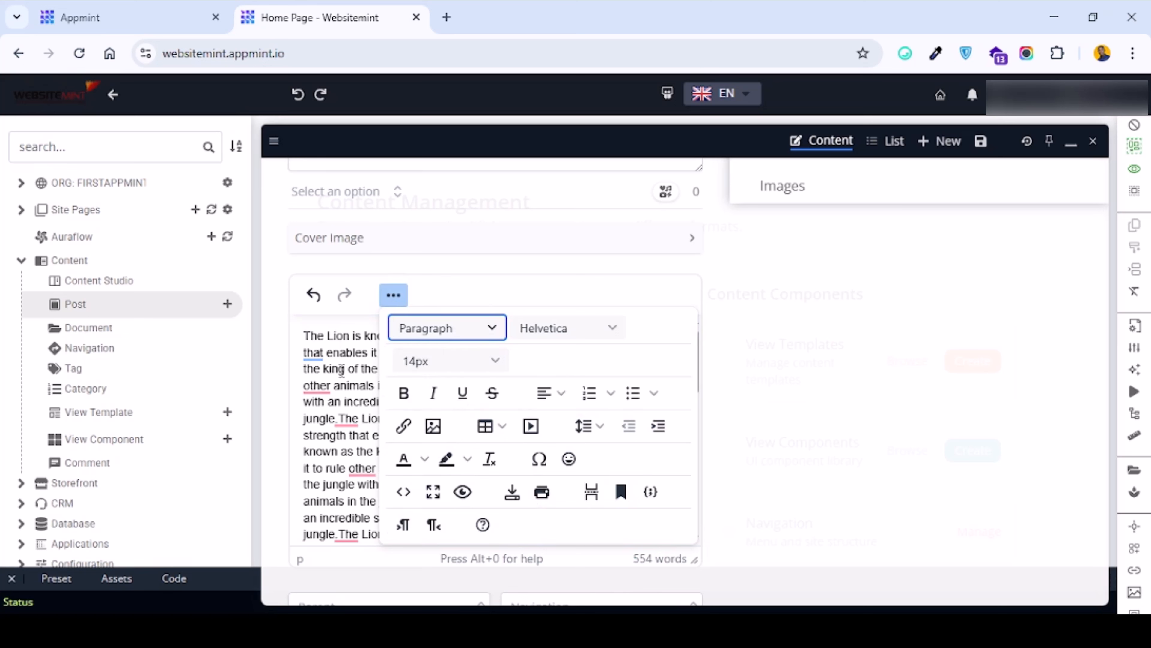
left_click(353, 369)
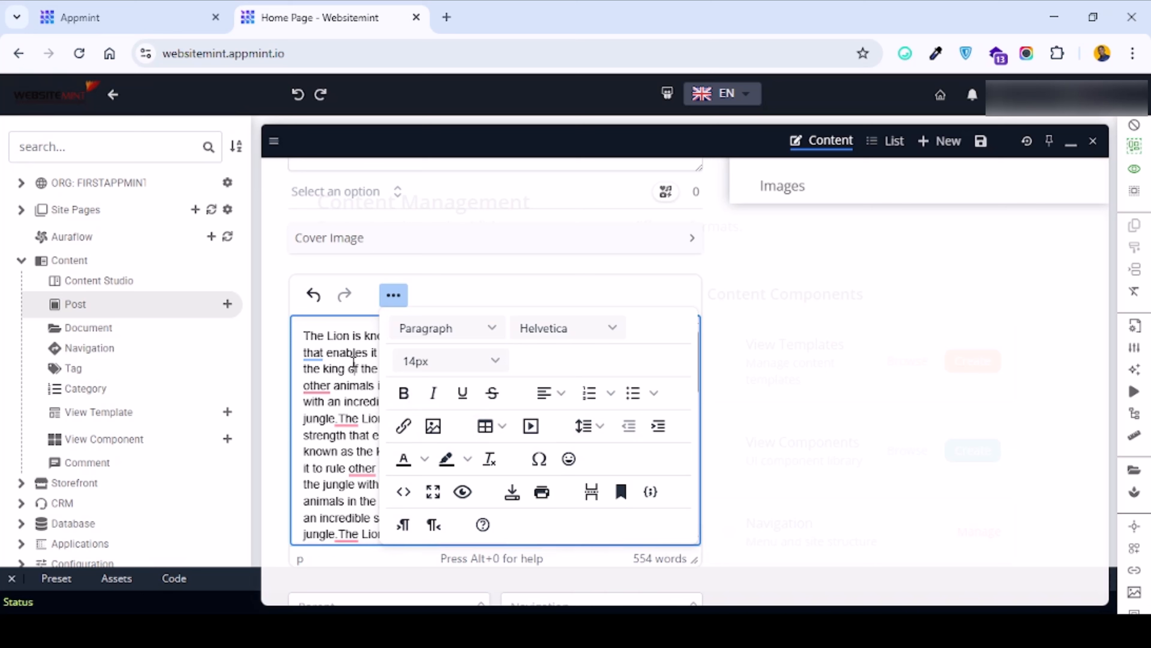
left_click(401, 297)
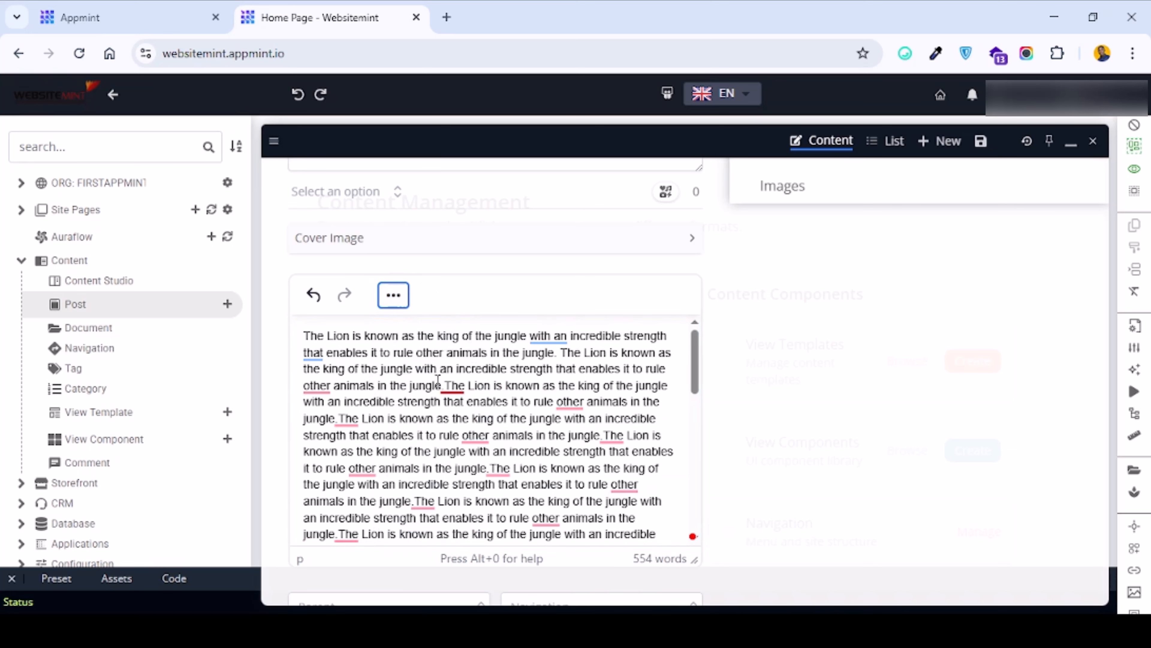
- Break the body text after the second sentence, leaving an empty line before the following paragraph
left_click(458, 384)
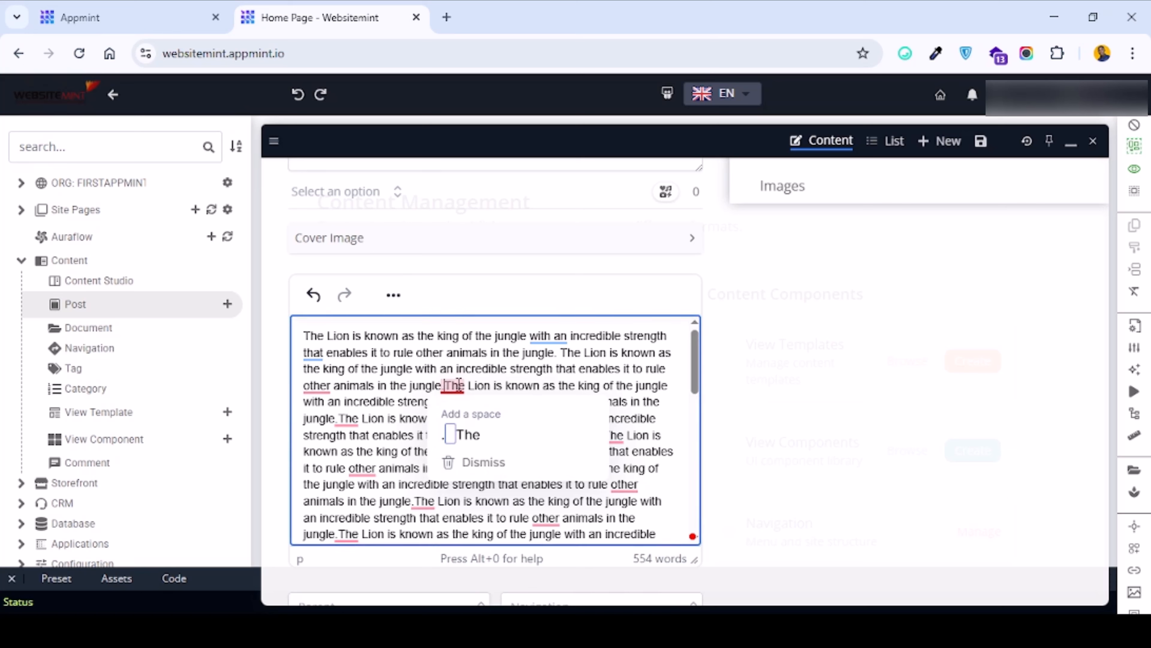
key("Return")
key("Return")
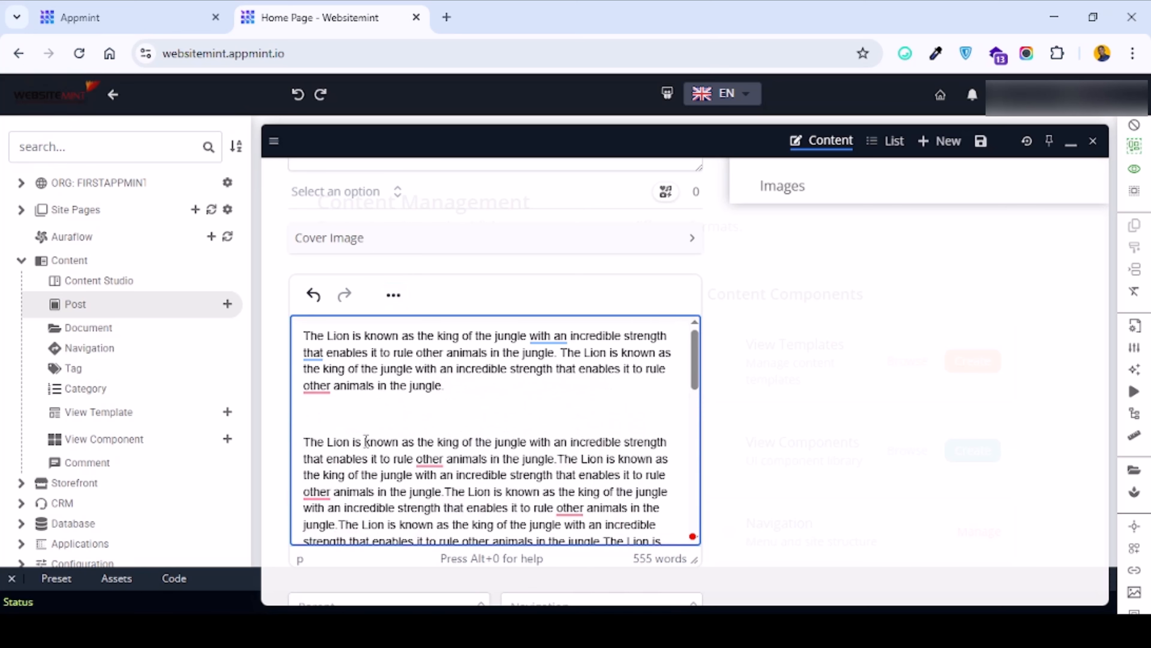
- Open the file manager to choose an image for the empty line between the body paragraphs, and dismiss the Insert/Edit Image dialog
left_click(326, 403)
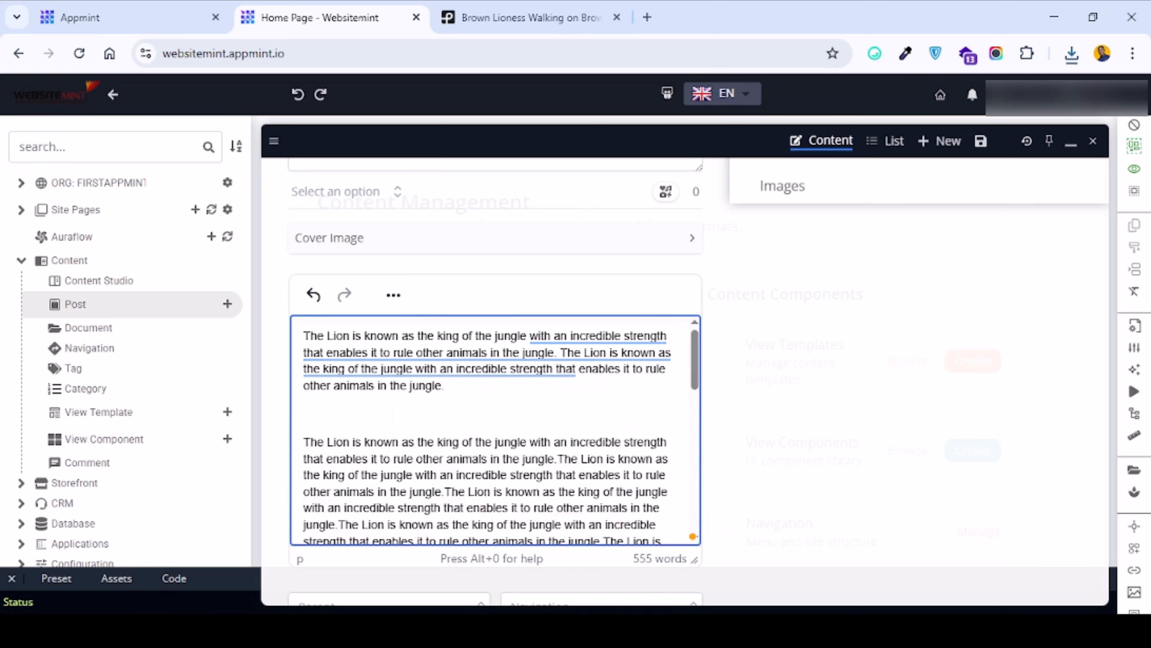
left_click(460, 384)
left_click(324, 410)
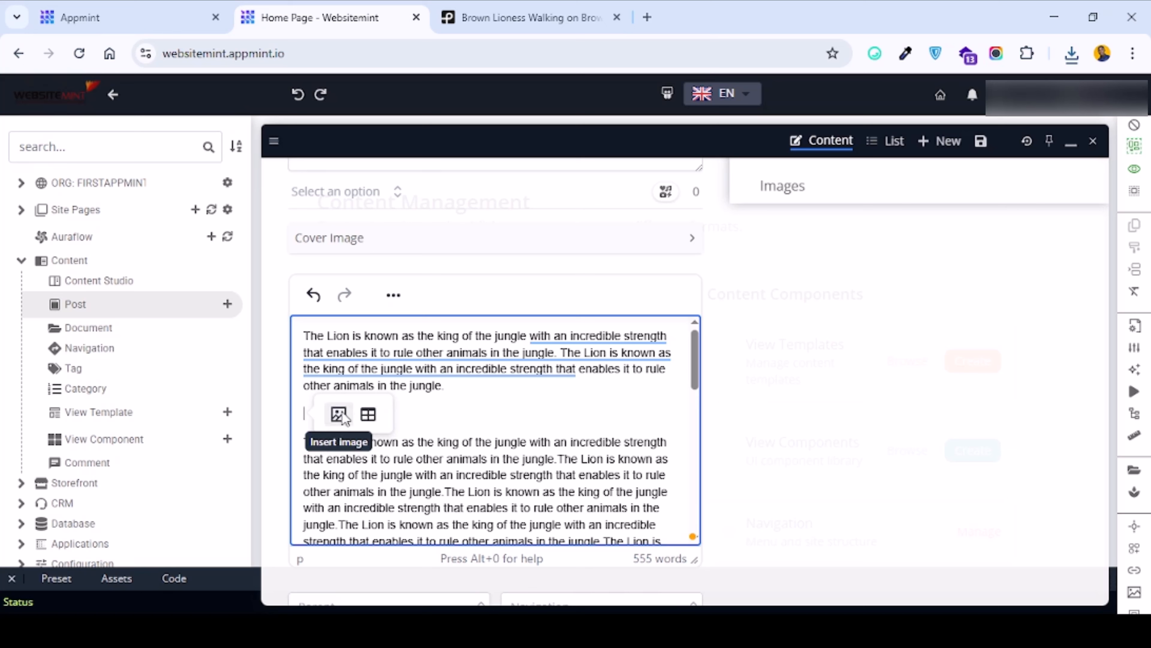
left_click(394, 296)
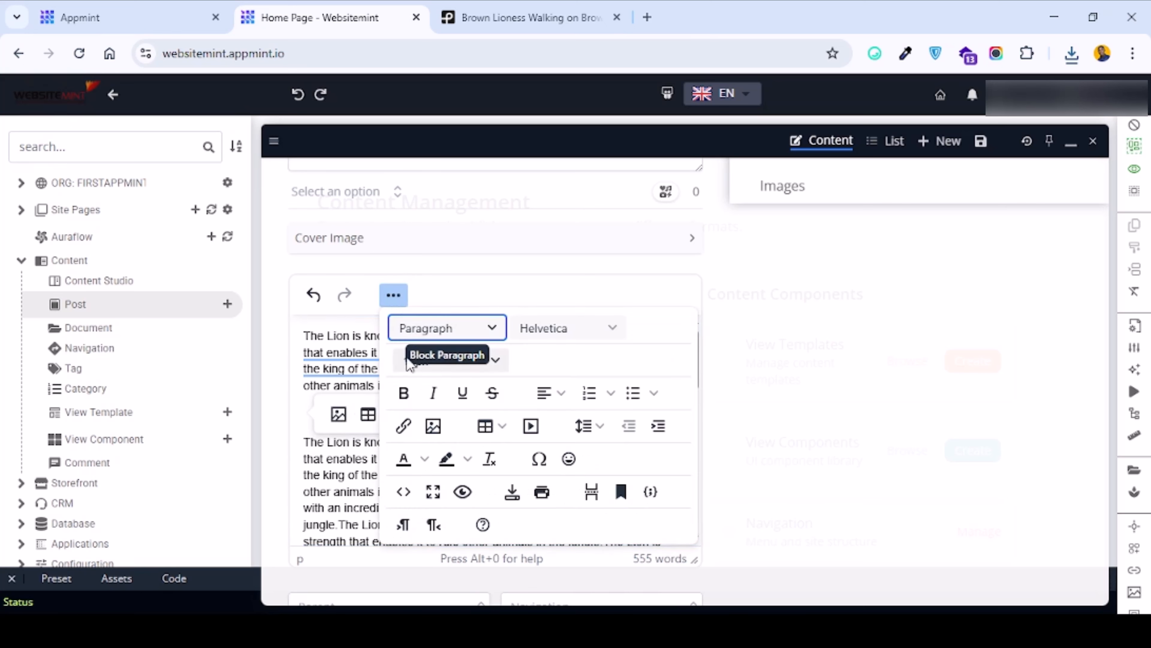
left_click(433, 429)
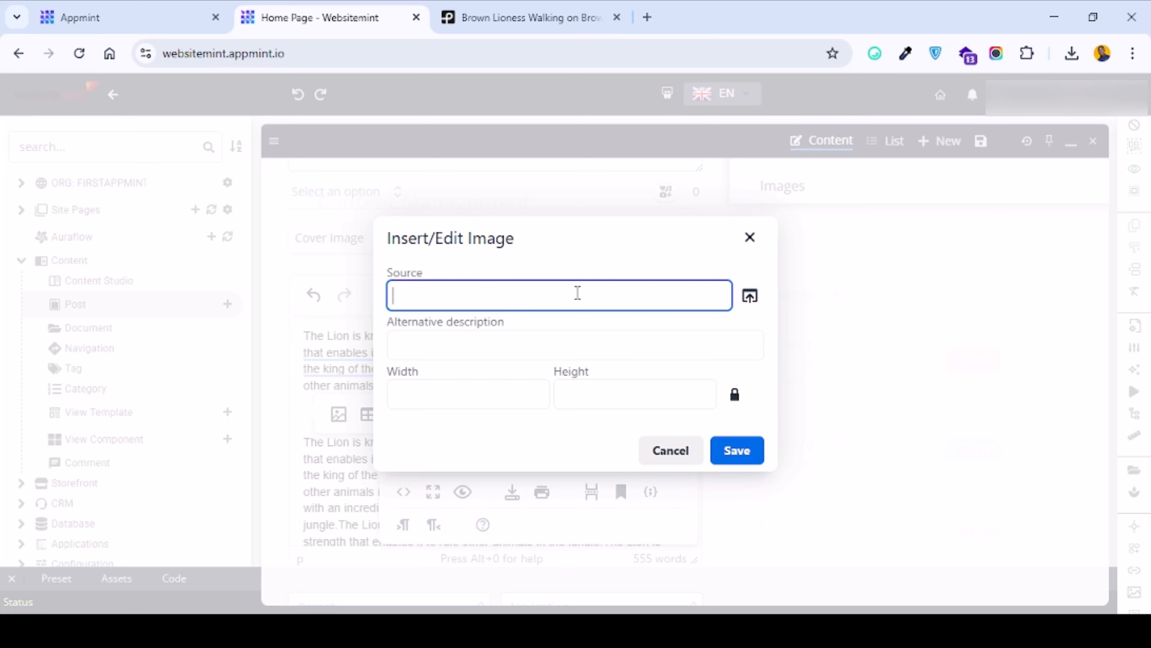
left_click(748, 297)
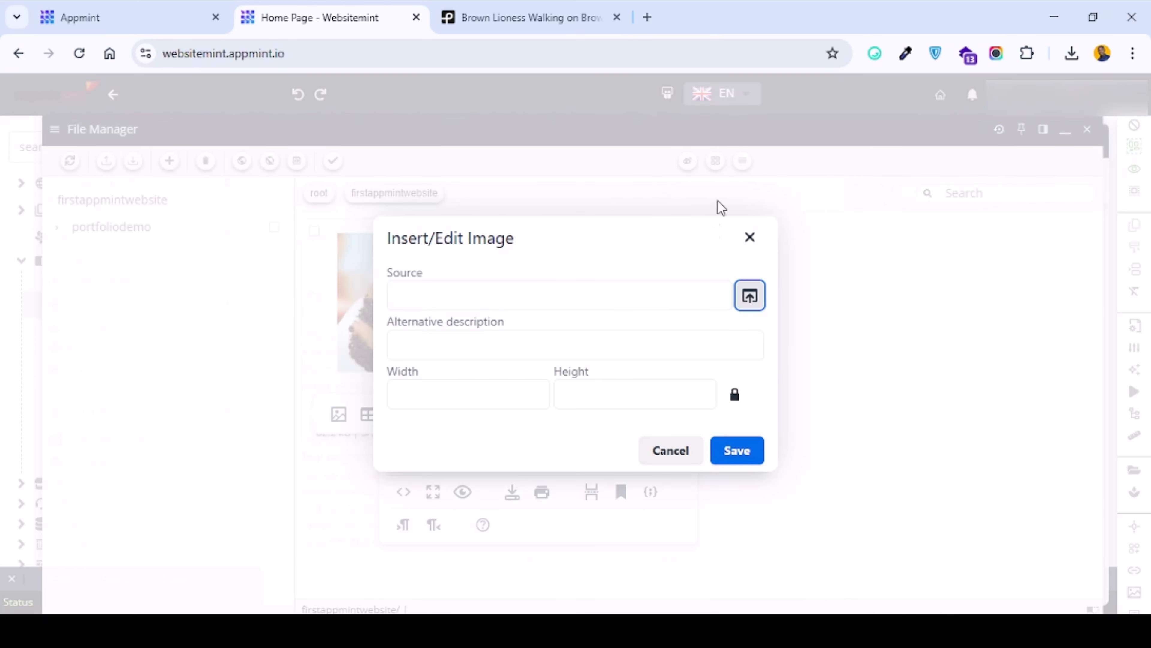
left_click(749, 237)
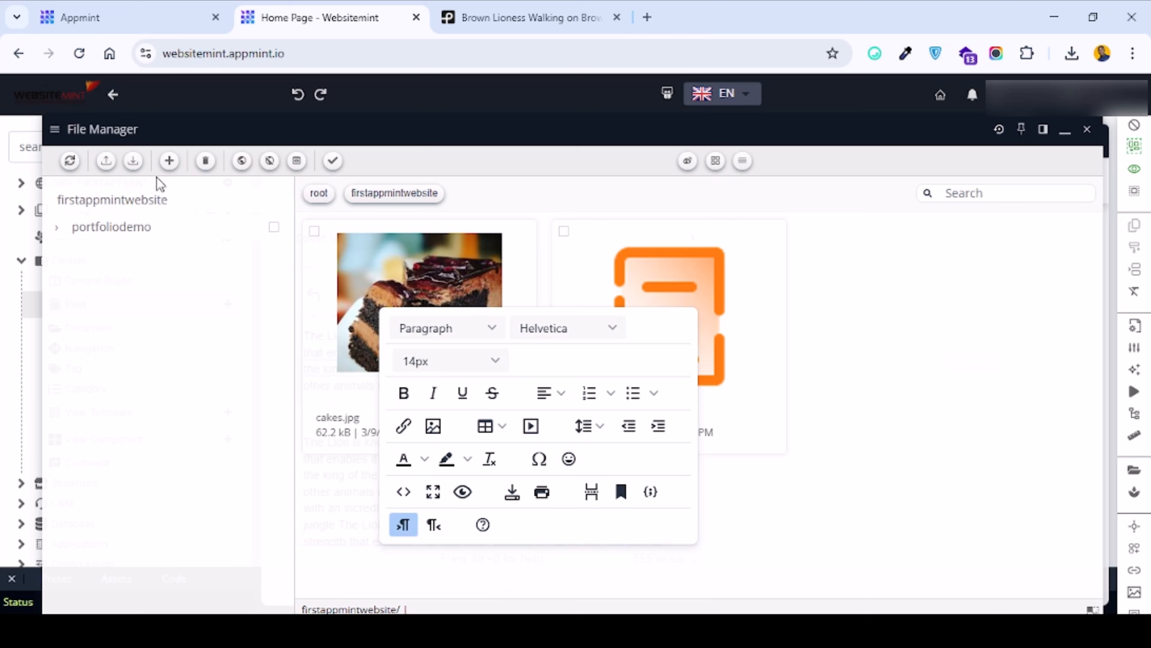
- Upload the lion photo pexels-jcriofrio-8570629.jpg to the firstappmintwebsite folder and confirm it as the picked file
left_click(169, 162)
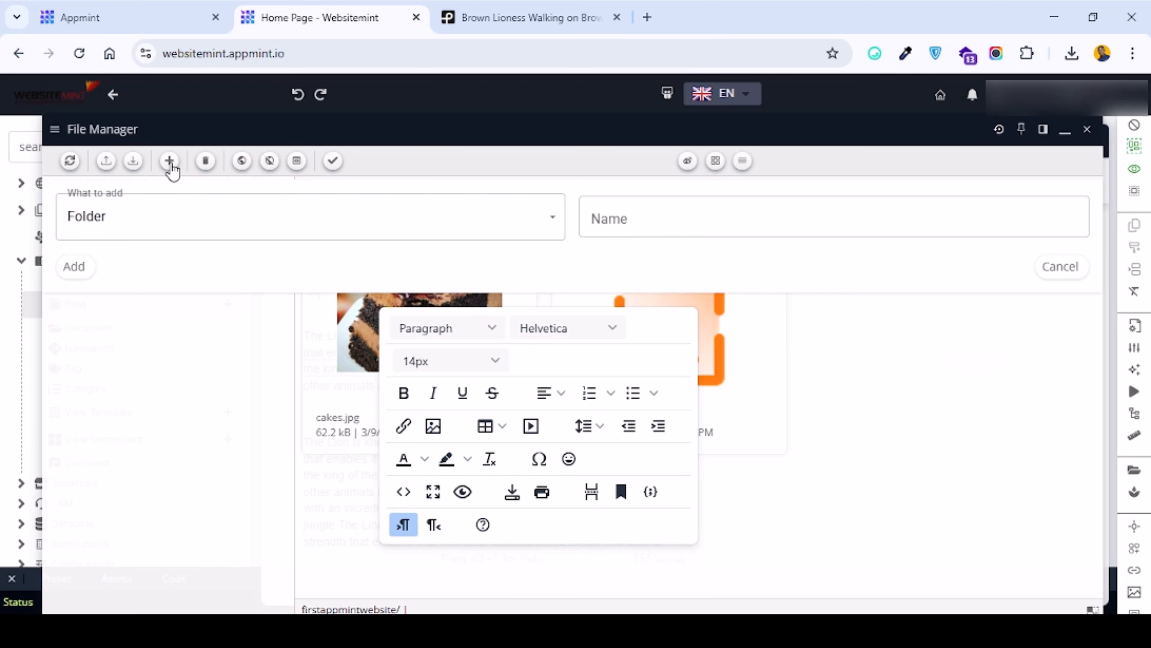
left_click(169, 161)
left_click(106, 162)
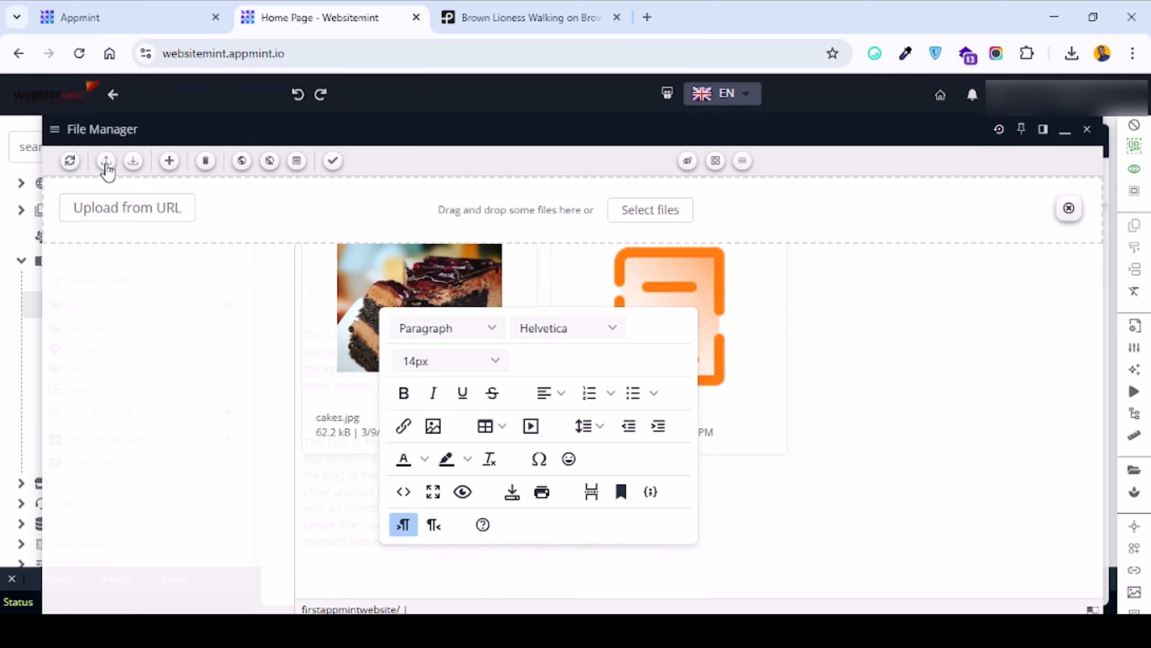
left_click(653, 210)
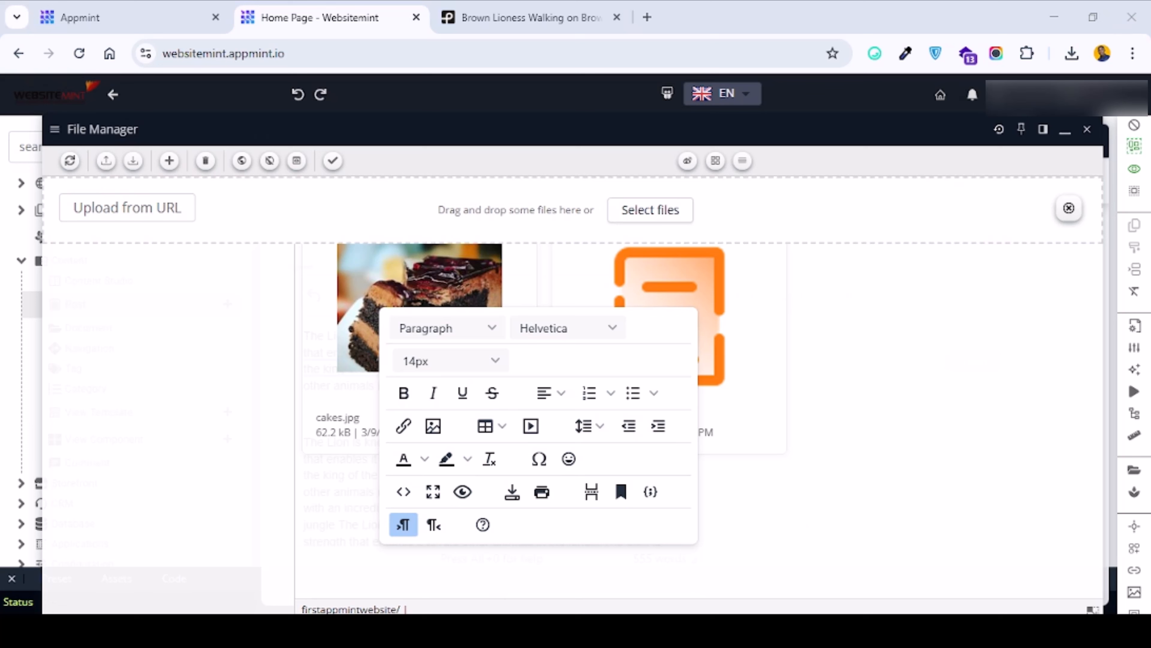
double_click(293, 149)
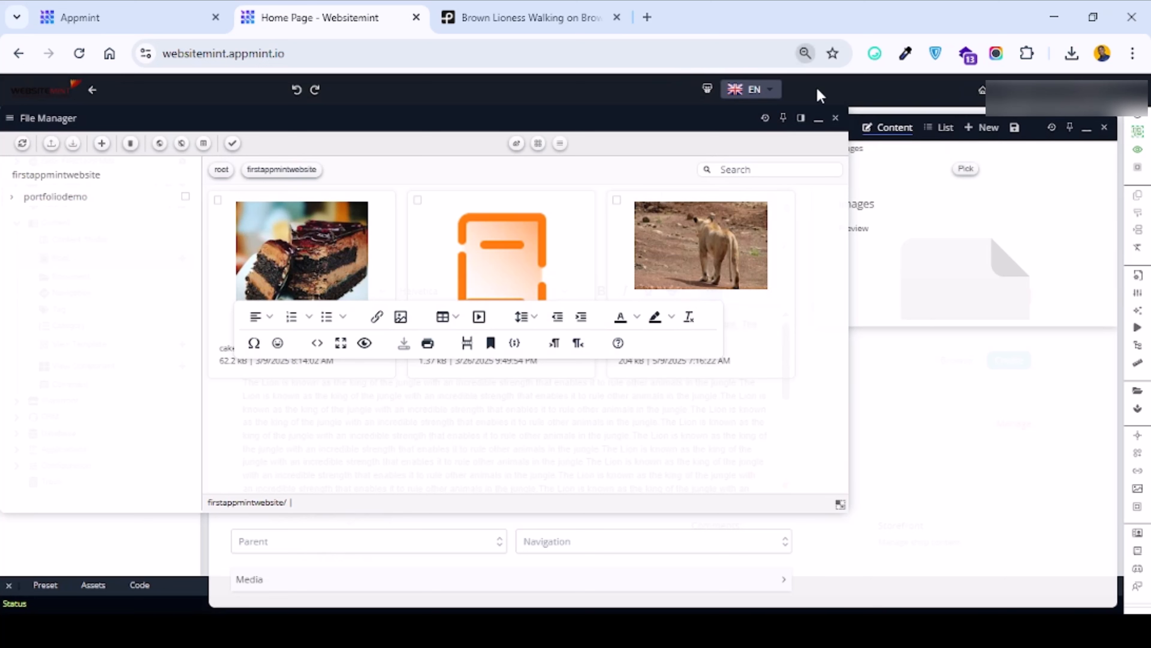
key("ctrl+0")
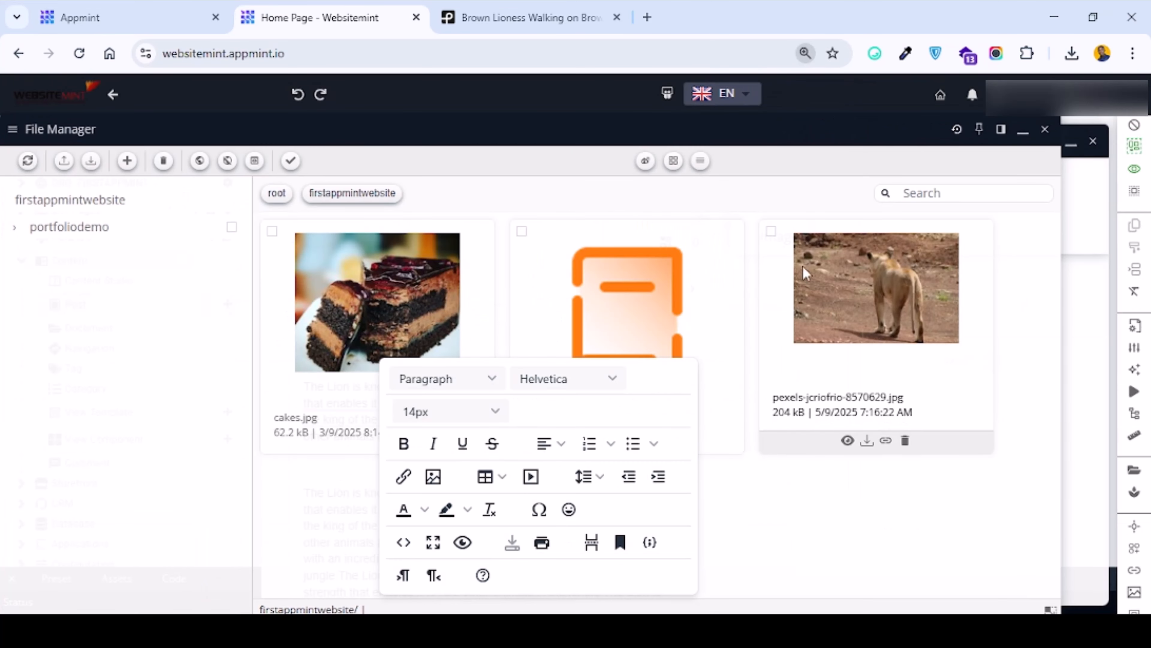
left_click(771, 231)
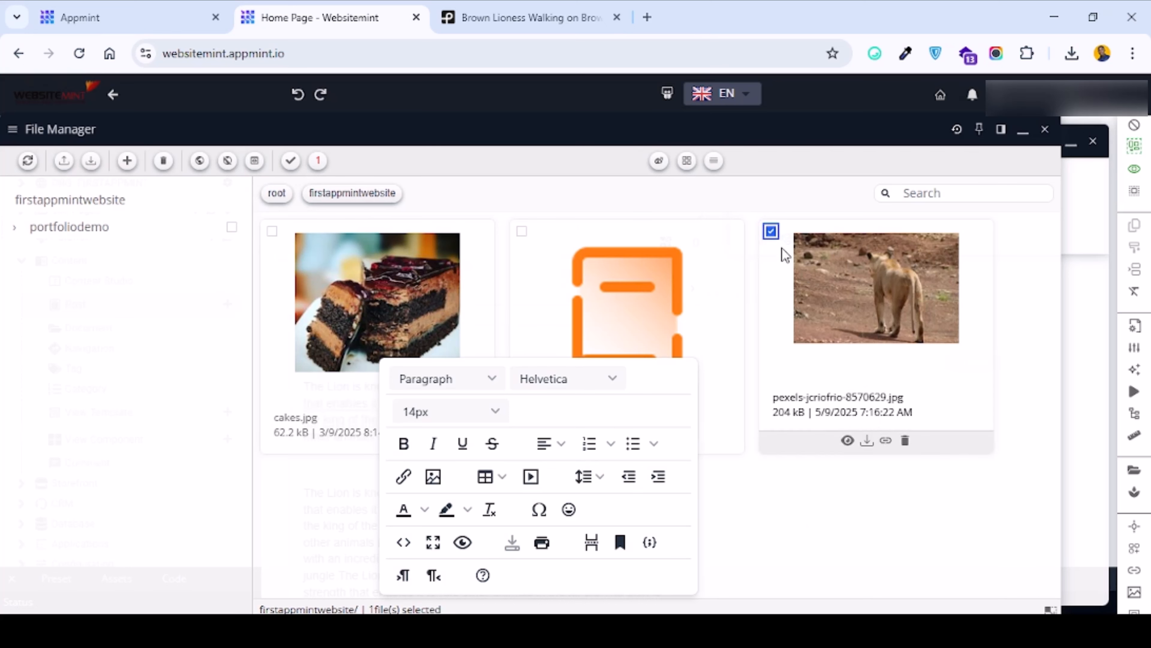
left_click(294, 162)
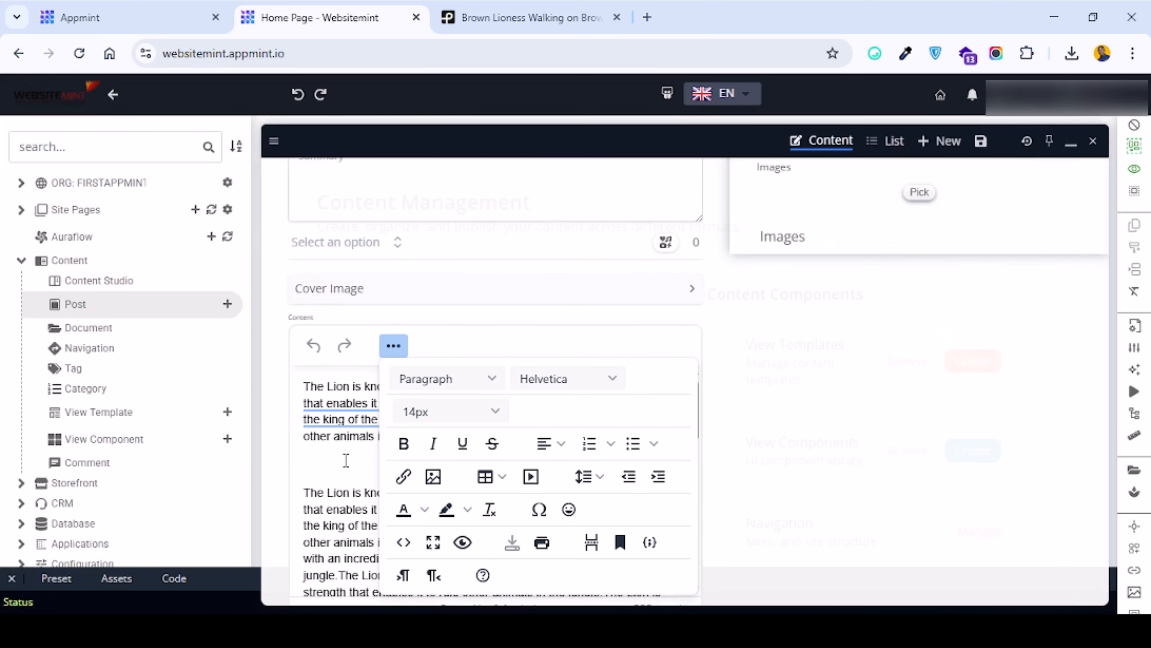
- Insert the lion photo on the empty line between the first two paragraphs of the post body
left_click(393, 346)
left_click(430, 461)
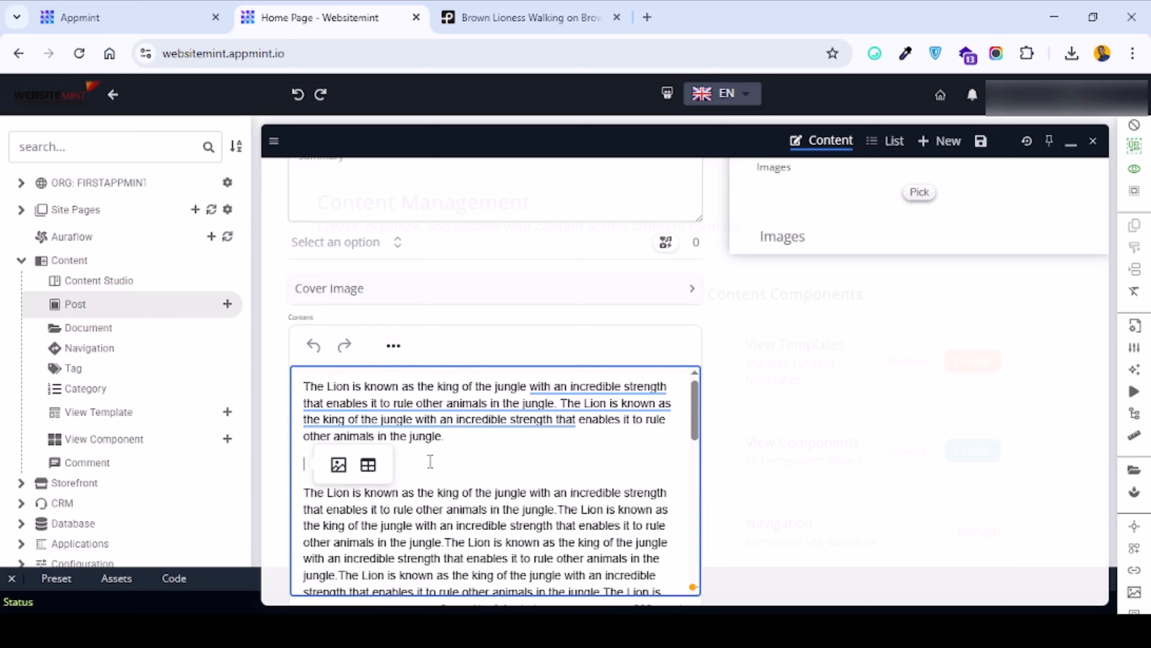
scroll(430, 461, "down", 10)
scroll(431, 460, "up", 10)
left_click(337, 465)
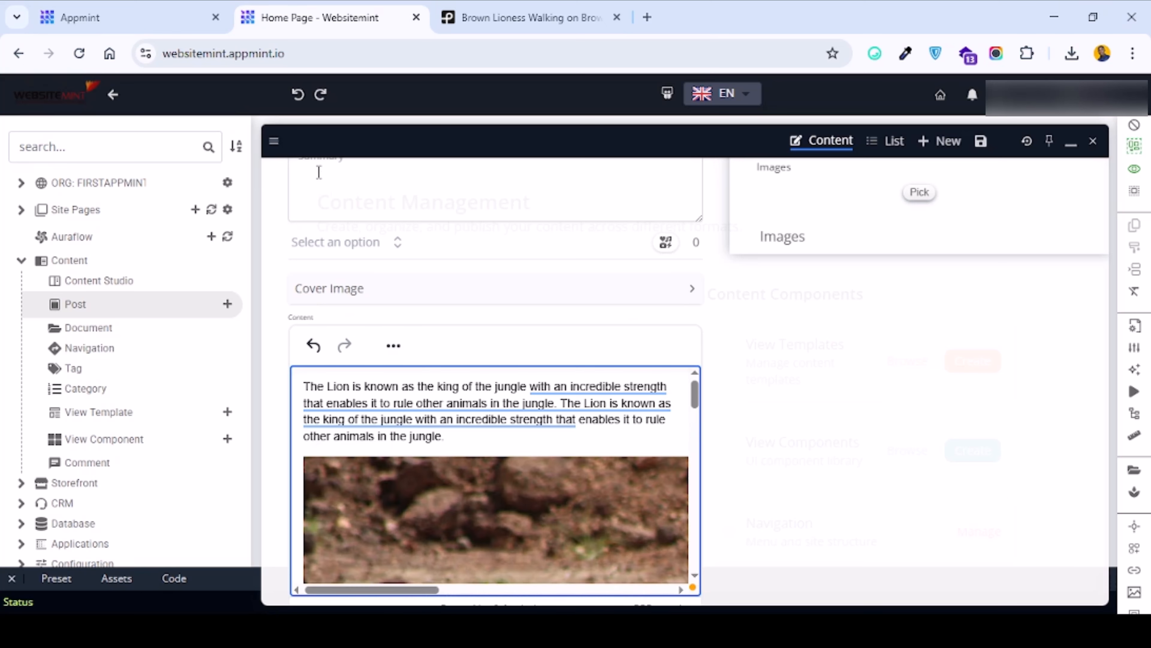
- Try right alignment on the inserted lion photo and set it to centered in the post body
scroll(546, 503, "down", 3)
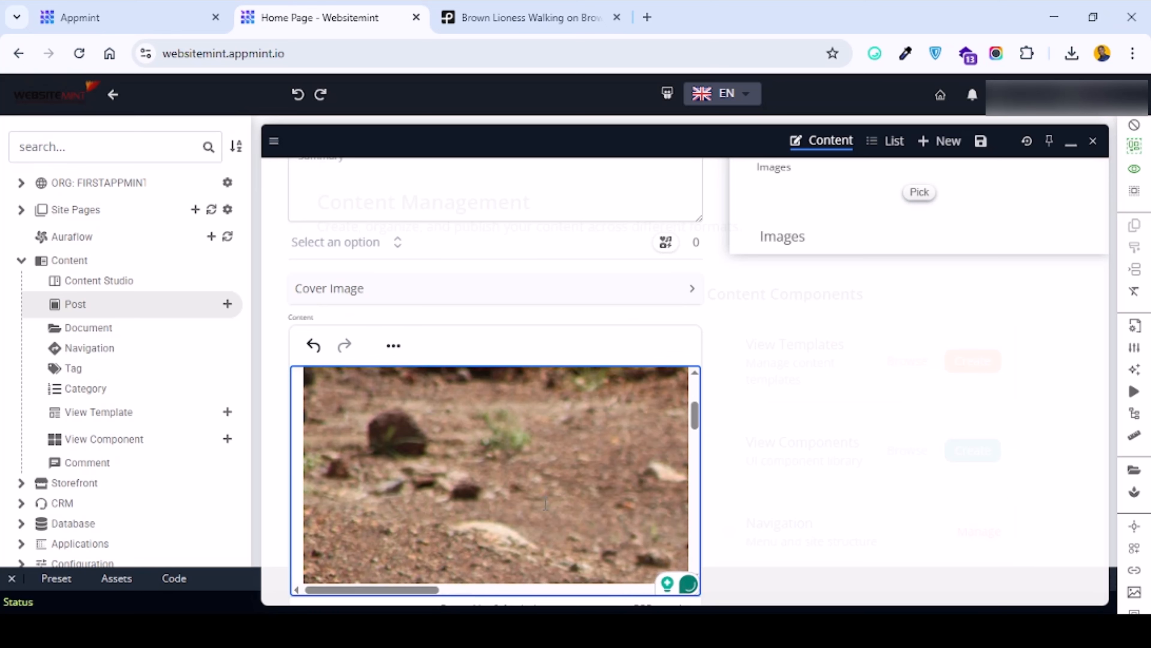
left_click(539, 503)
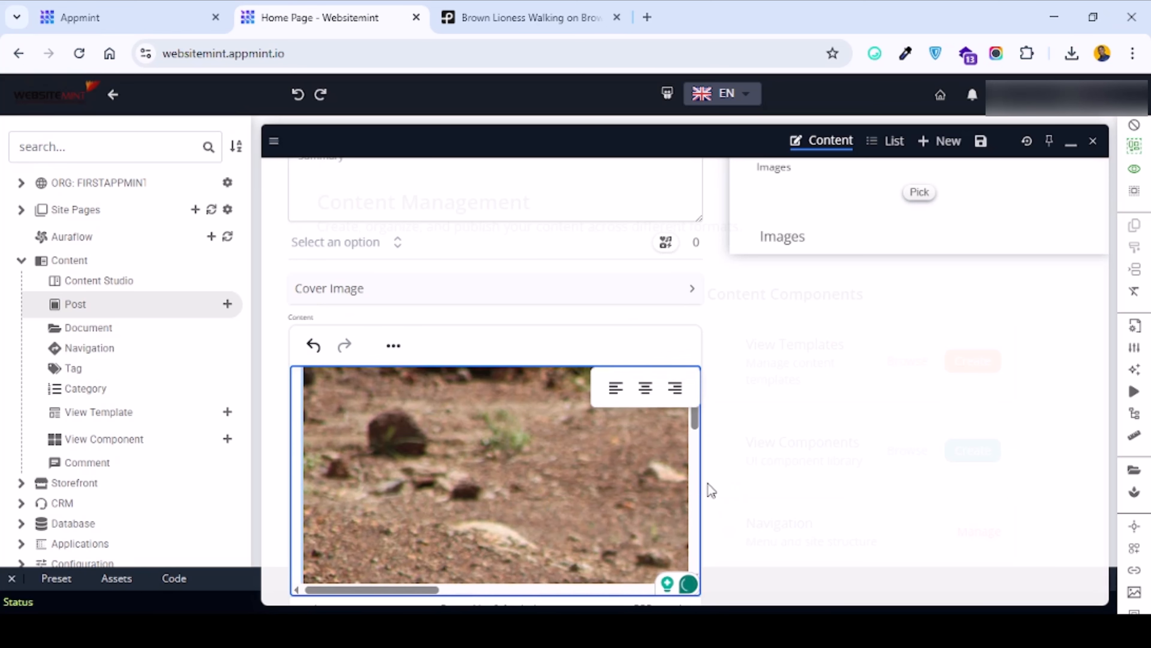
scroll(482, 452, "up", 3)
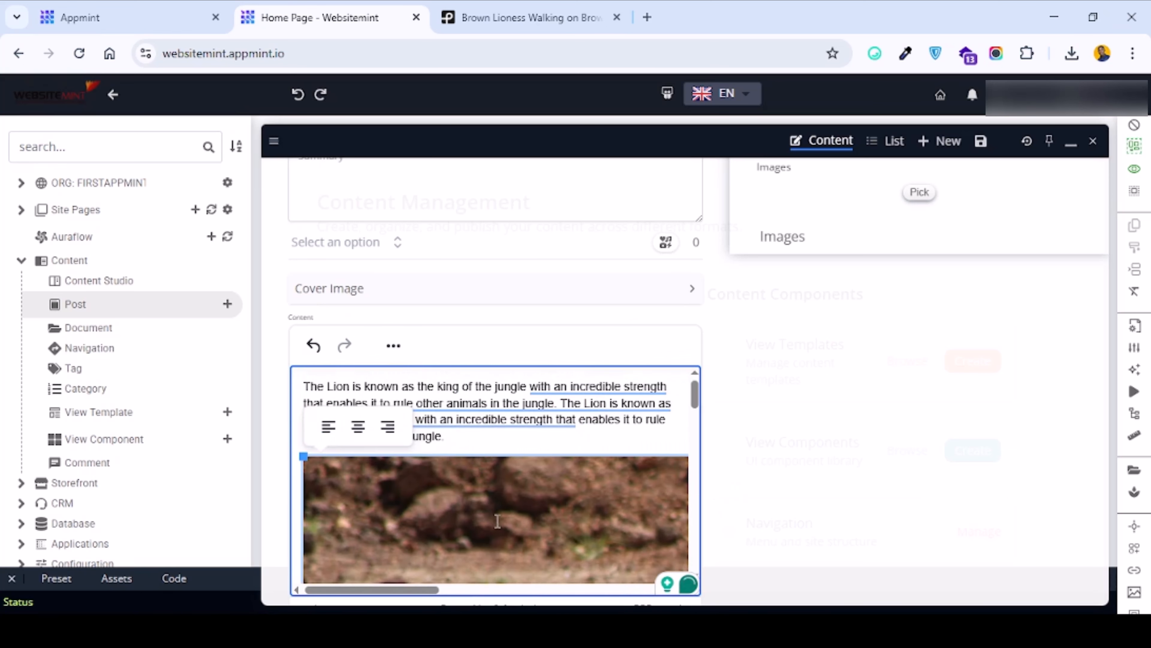
left_click(388, 427)
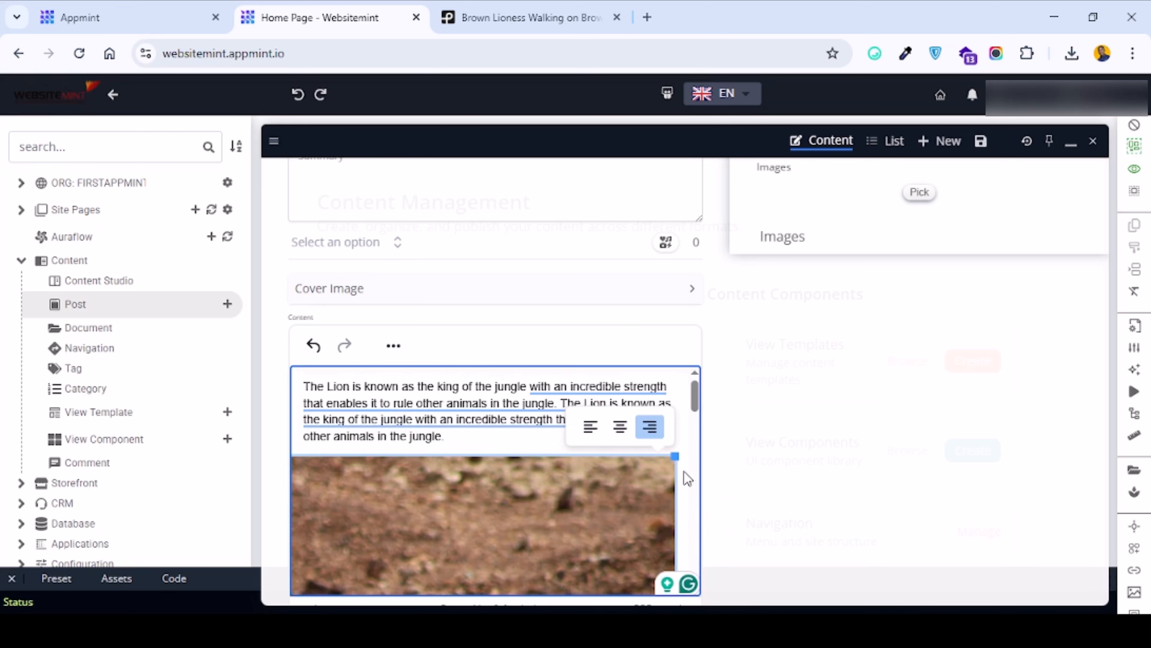
left_click(620, 426)
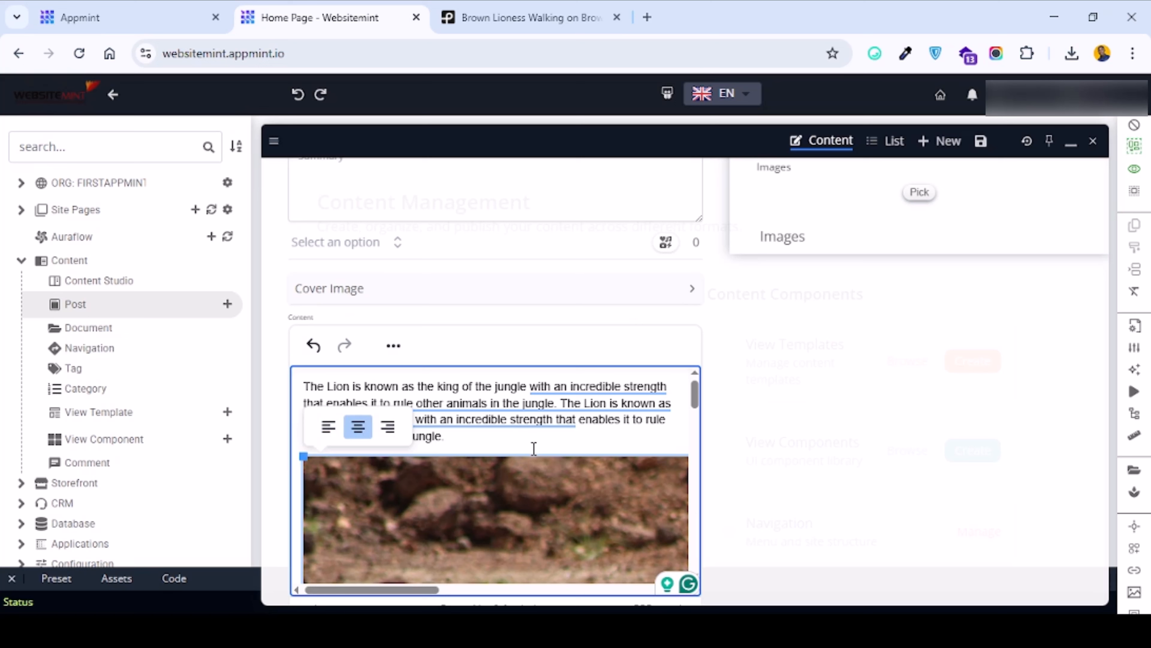
key("alt+Tab")
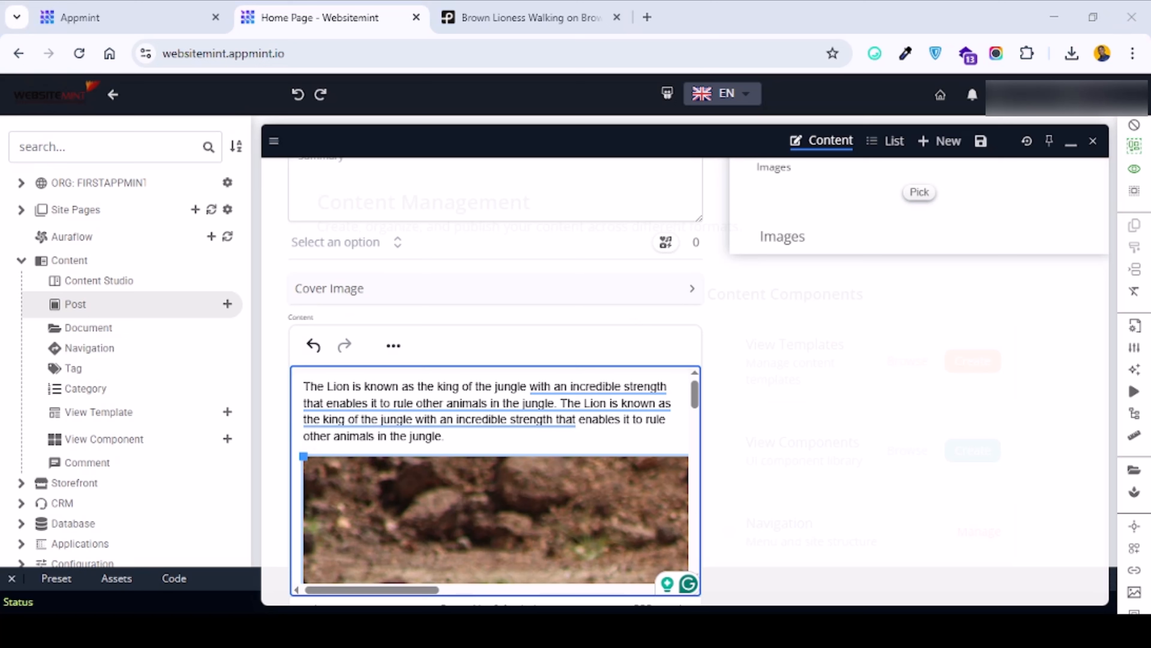
key("alt+Tab")
- Add the category "animals," to the post
scroll(951, 285, "up", 7)
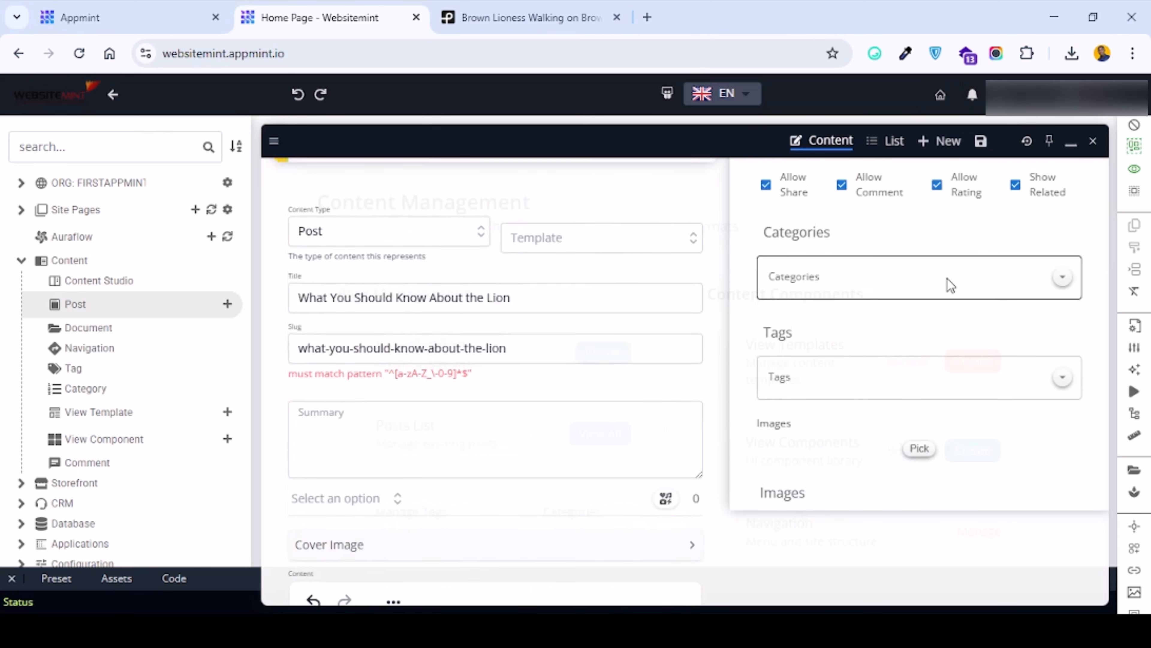
scroll(851, 327, "down", 1)
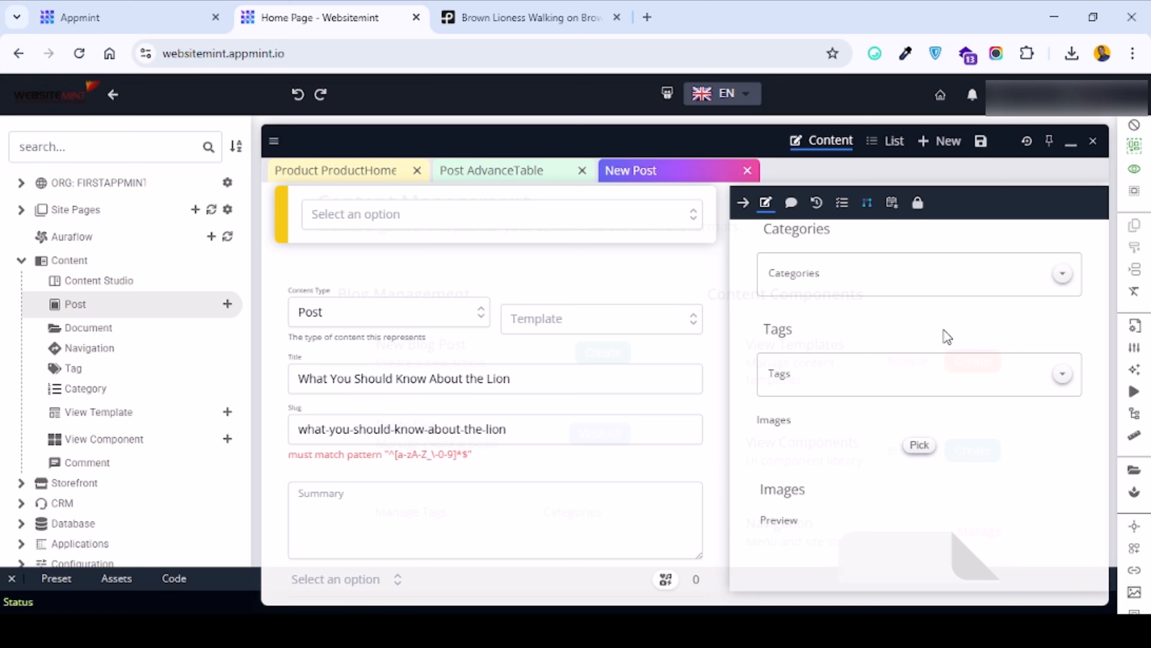
left_click(932, 286)
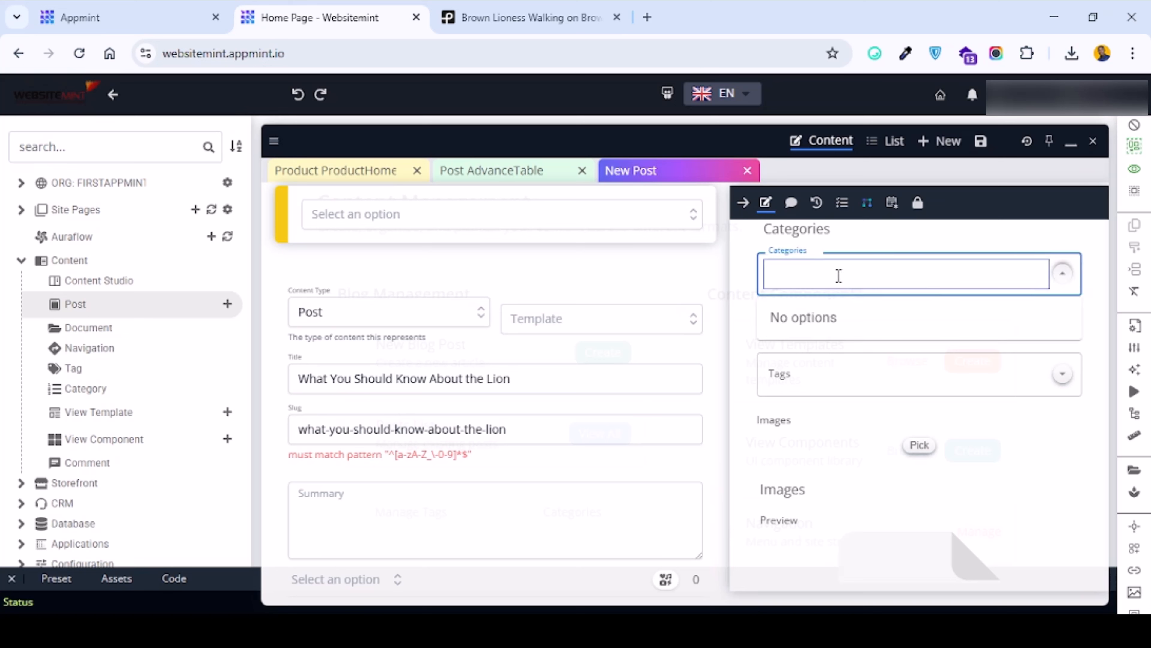
type("animals,")
left_click(905, 342)
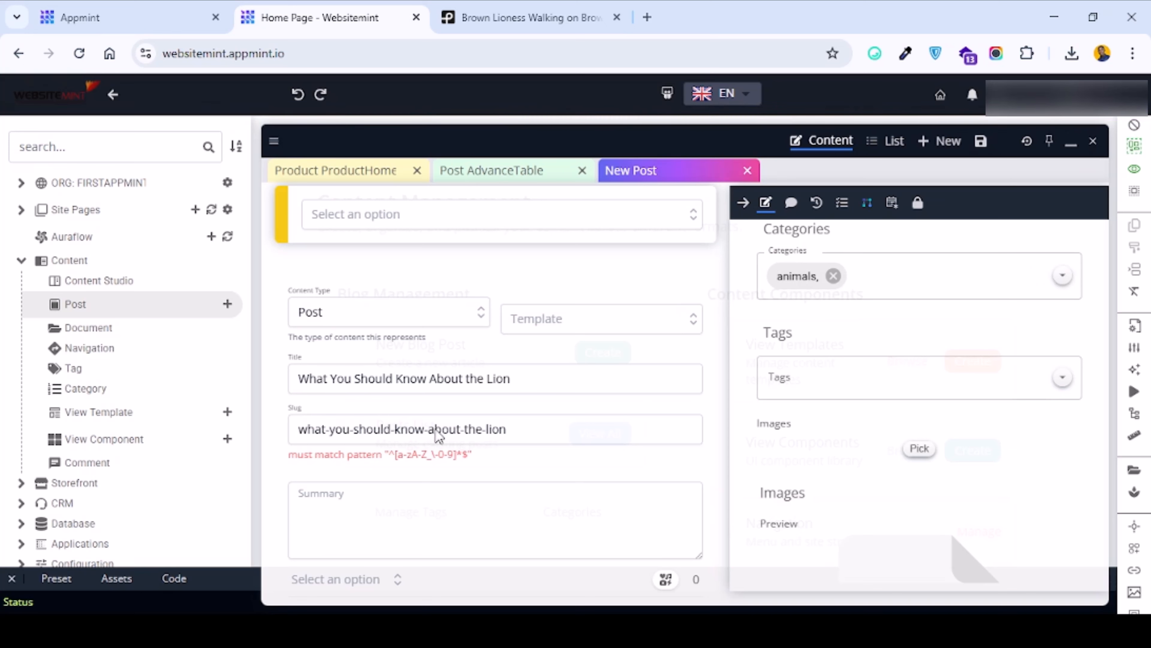
- Add the tag "wild animals," to the post
left_click(796, 373)
type("wild")
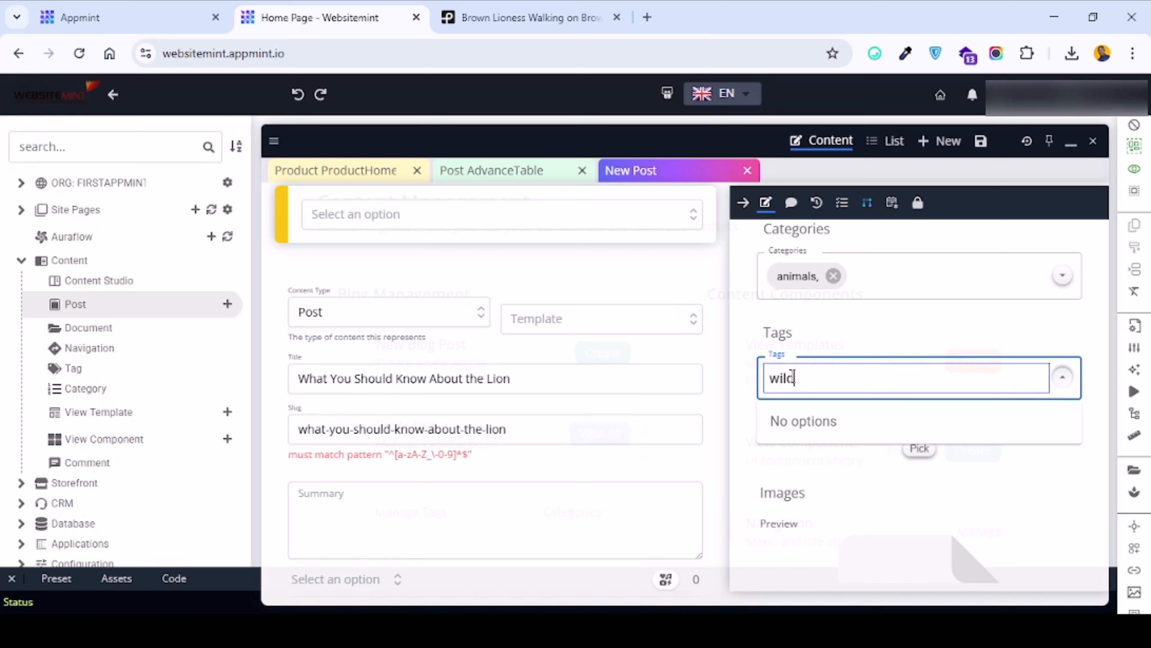
type(" animals,")
left_click(870, 499)
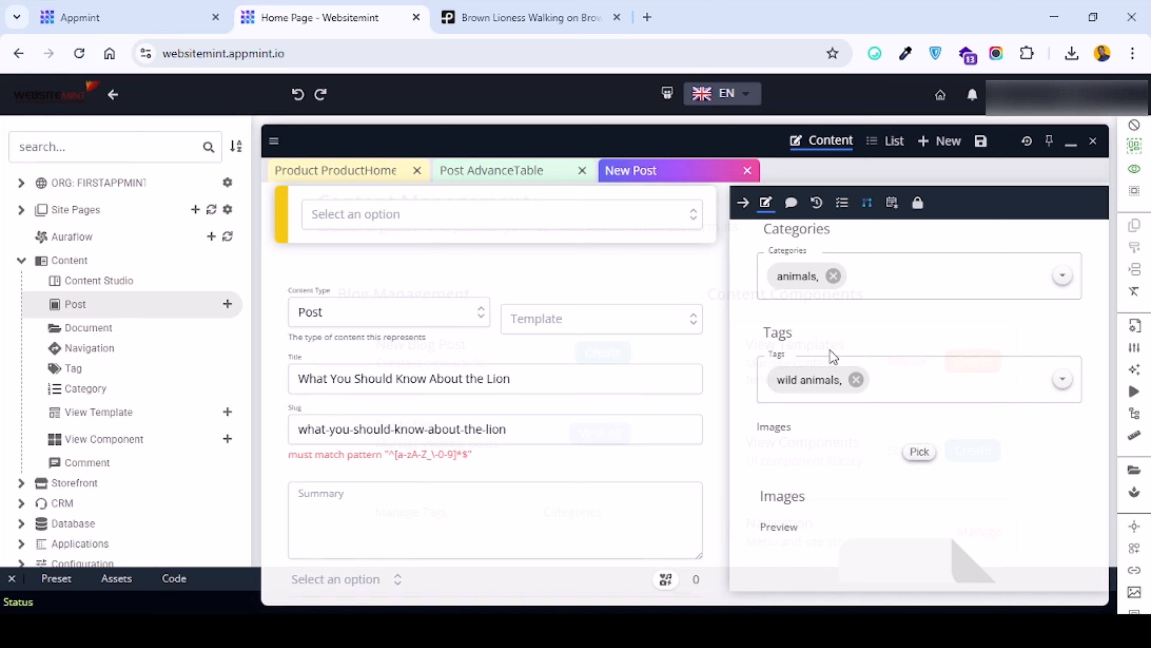
- Set the lion photo pexels-jcriofrio-8570629.jpg as the post's cover image
scroll(534, 372, "down", 2)
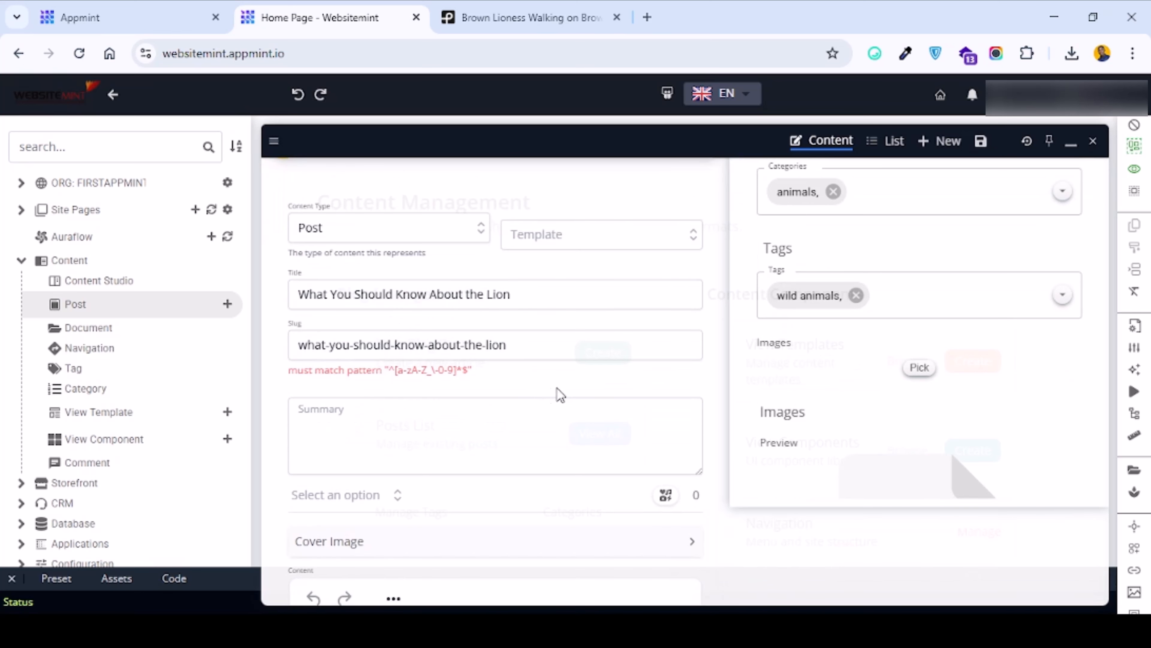
scroll(513, 353, "down", 2)
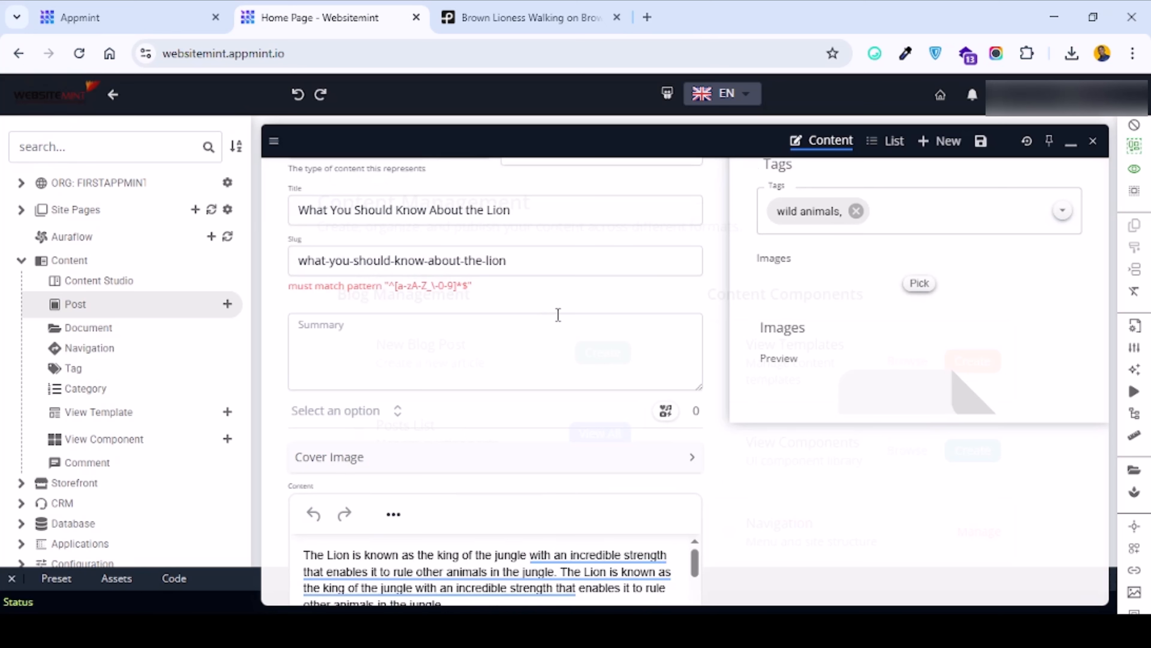
scroll(614, 347, "down", 2)
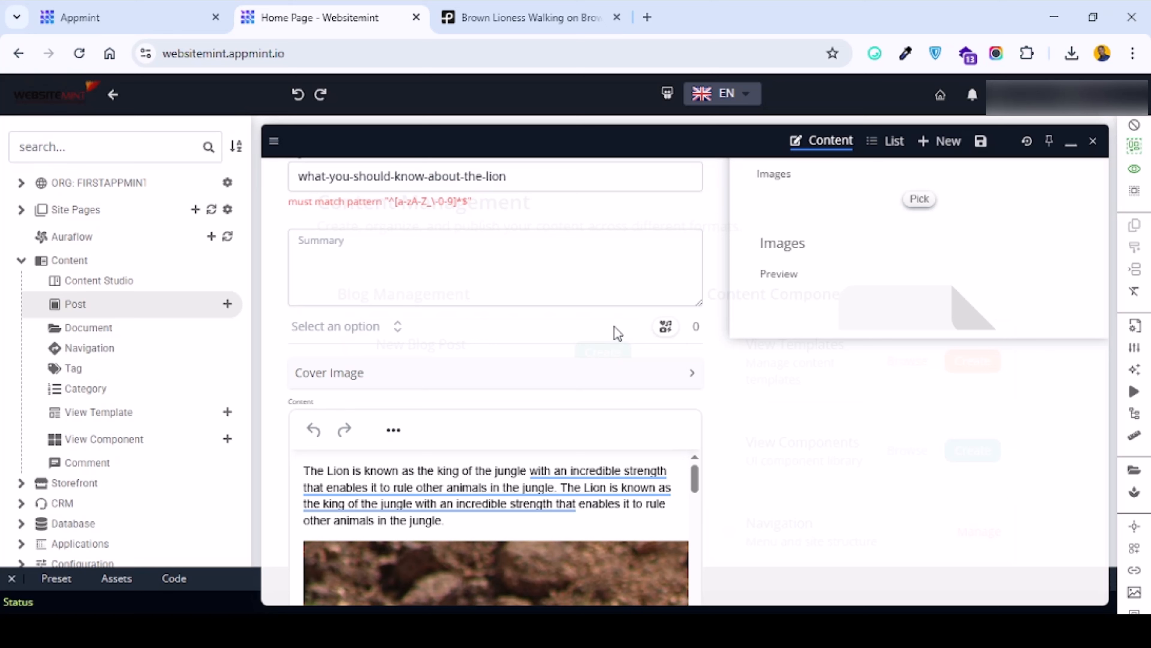
left_click(368, 377)
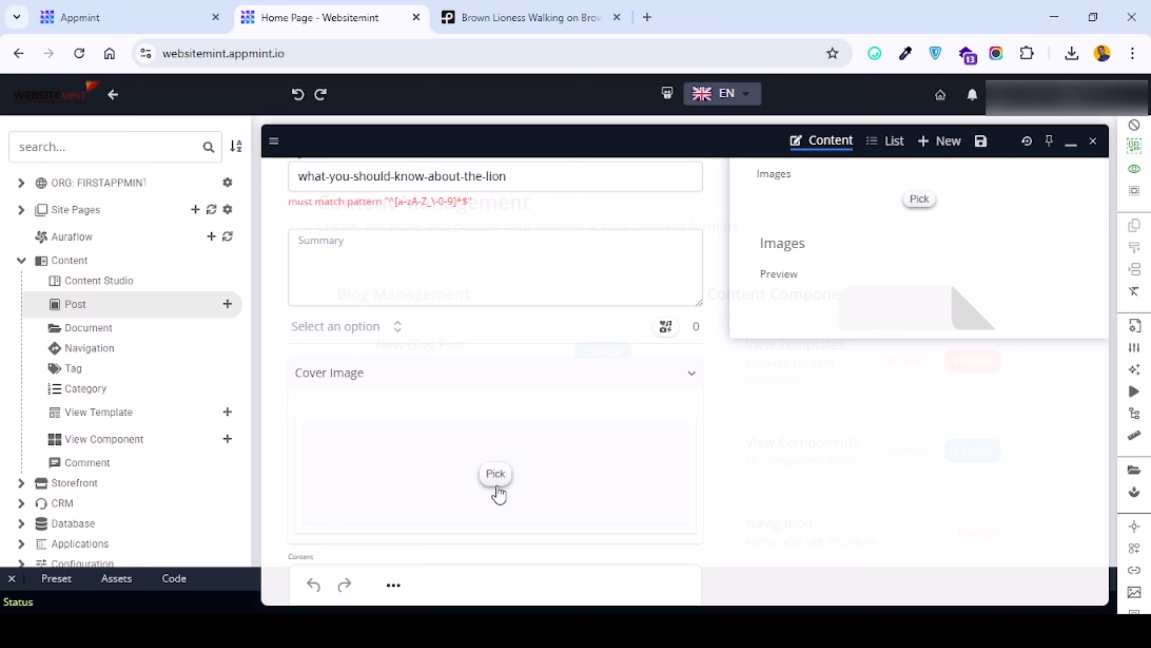
left_click(495, 474)
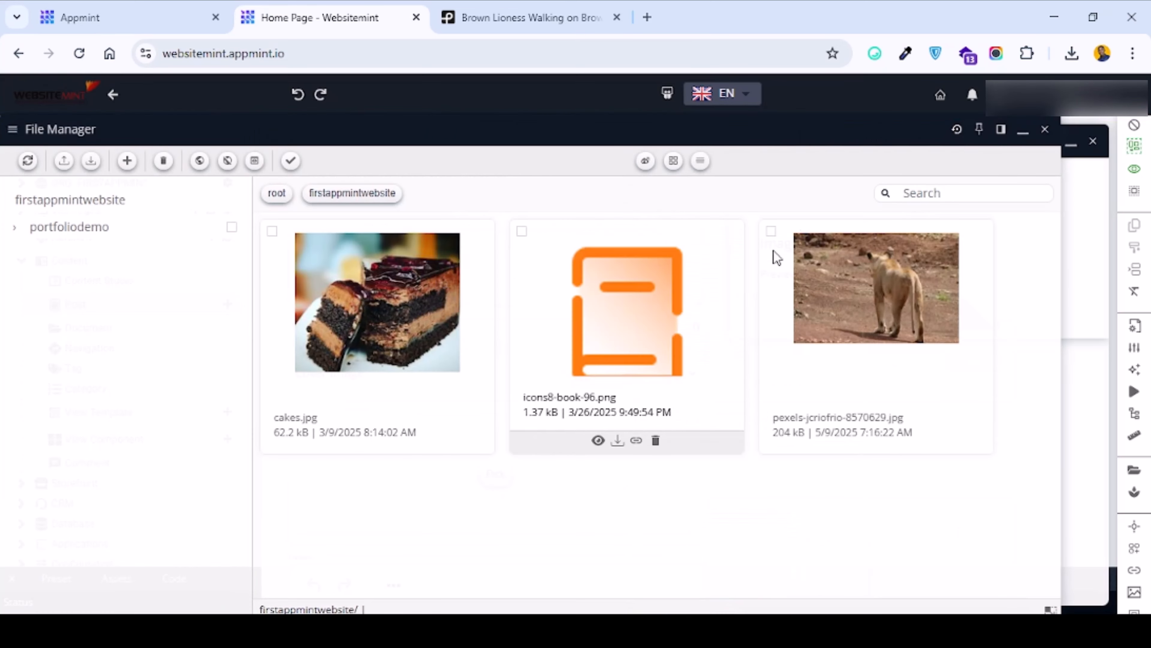
left_click(776, 238)
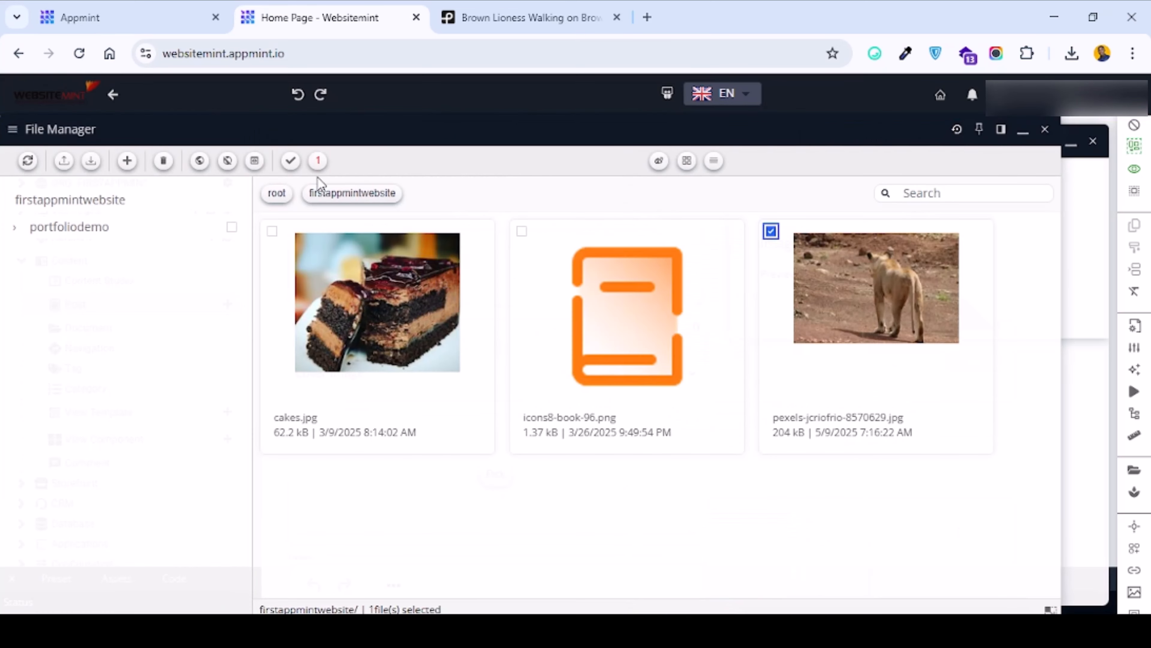
left_click(290, 163)
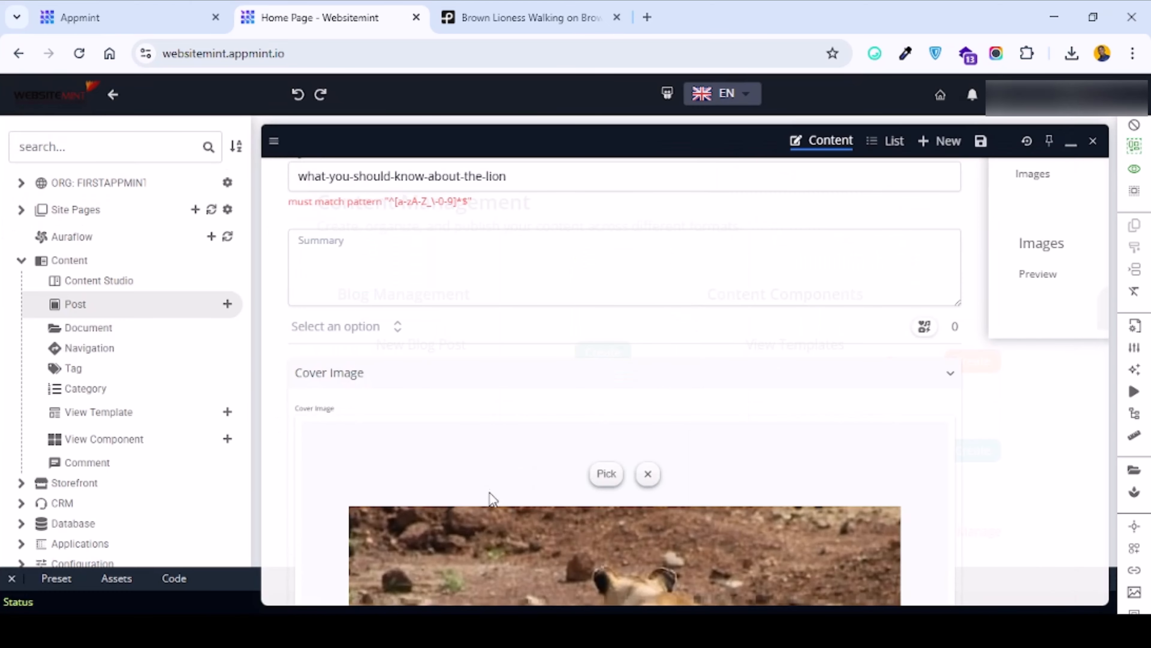
scroll(558, 436, "up", 3)
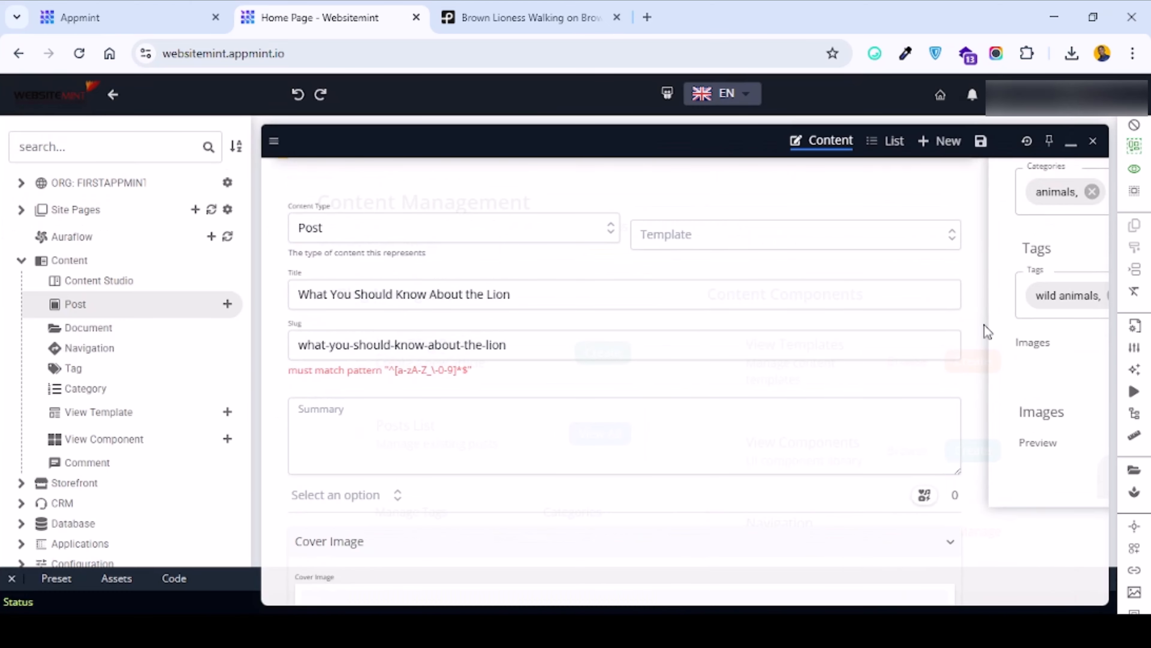
- Collapse the cover image section and add pexels-jcriofrio-8570629.jpg to the post's Images field
scroll(754, 458, "down", 9)
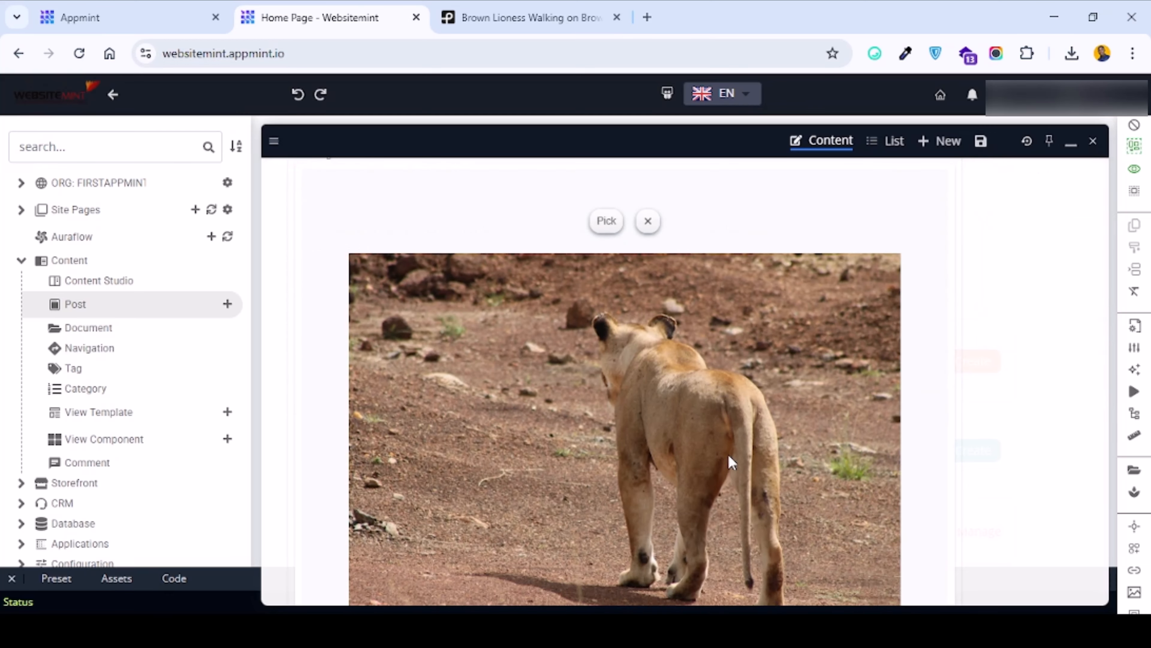
scroll(728, 456, "up", 3)
left_click(954, 291)
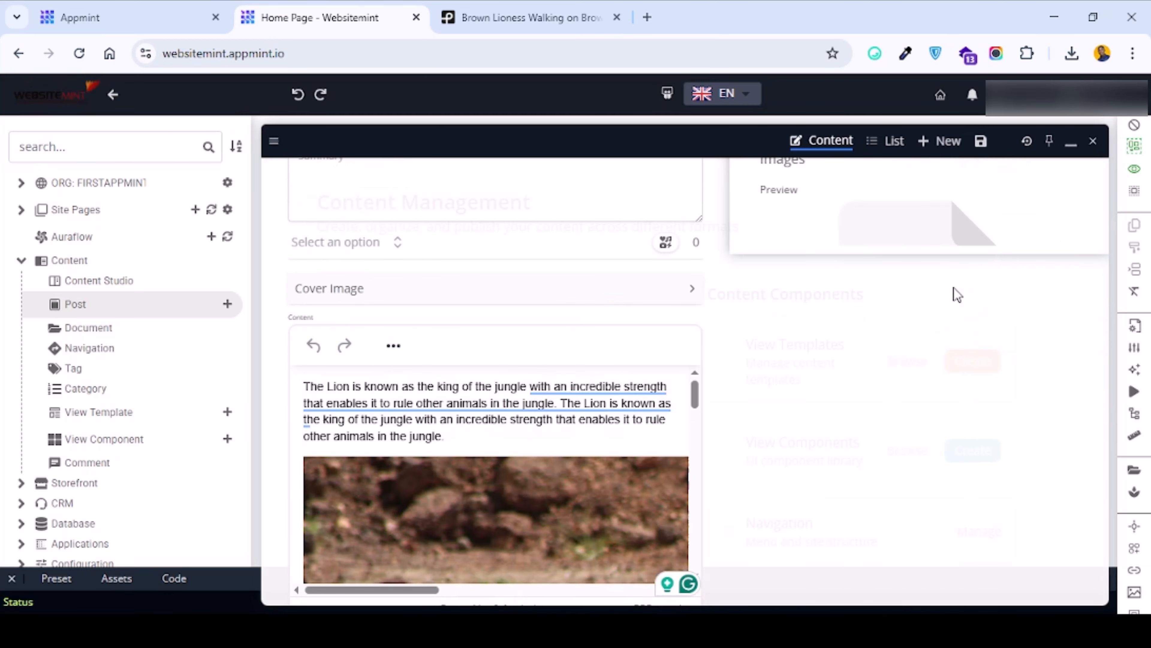
scroll(687, 321, "up", 3)
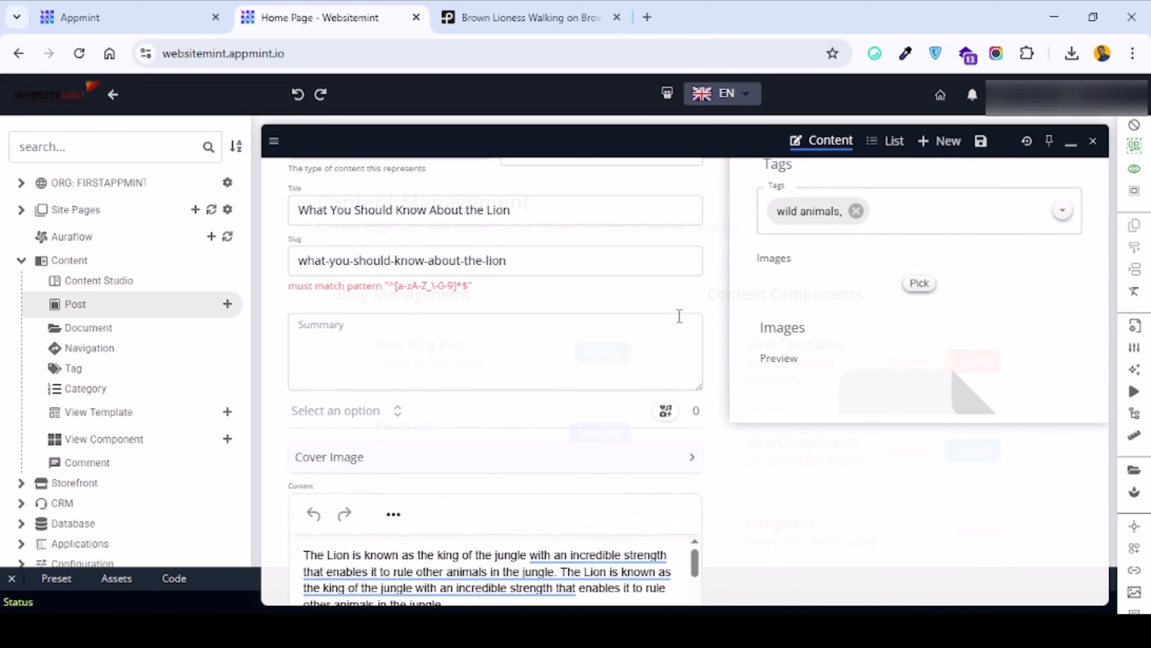
left_click(911, 284)
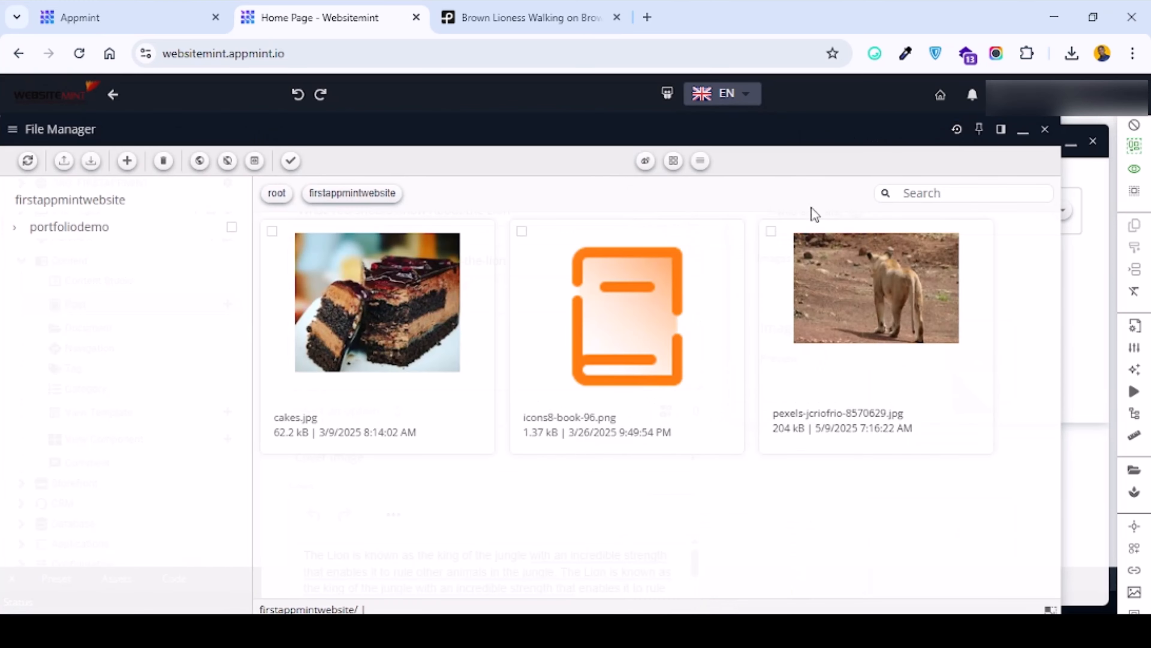
left_click(771, 231)
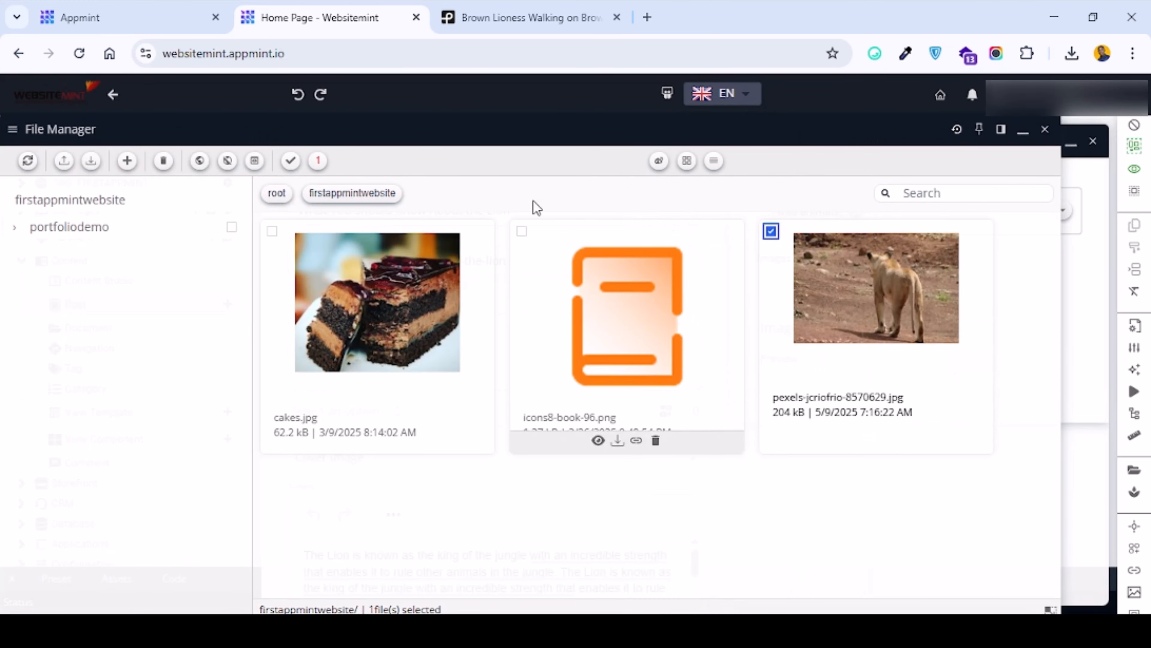
left_click(291, 163)
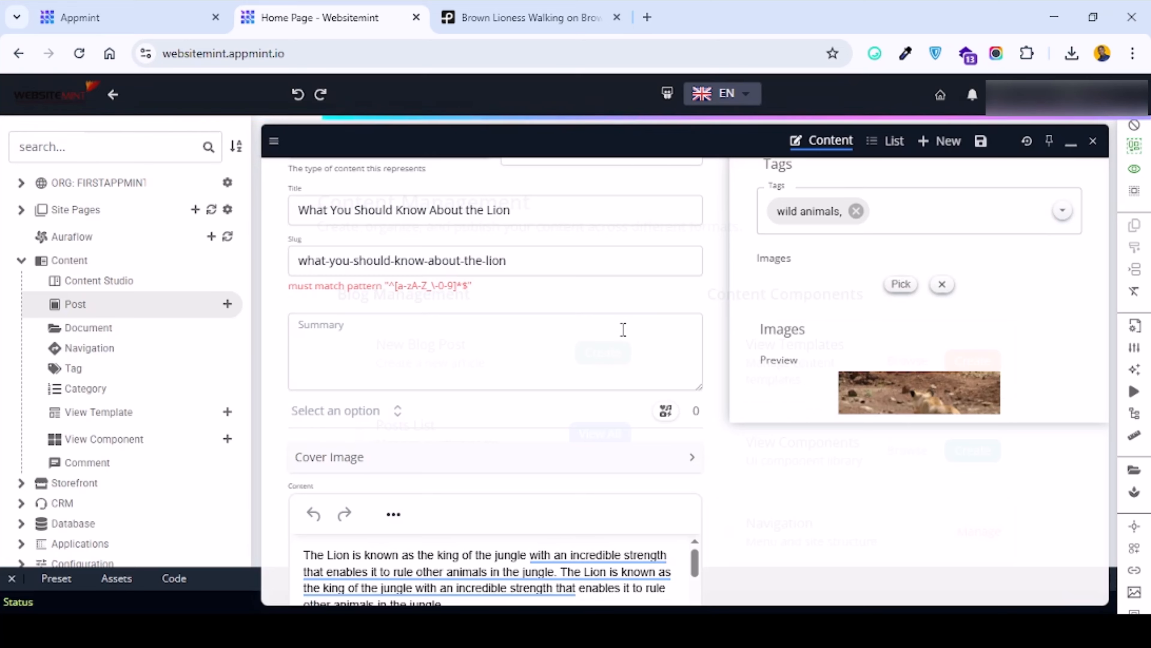
- Split the long body text near its end and insert a table with two columns and two rows in the gap
scroll(621, 337, "down", 6)
scroll(622, 319, "down", 2)
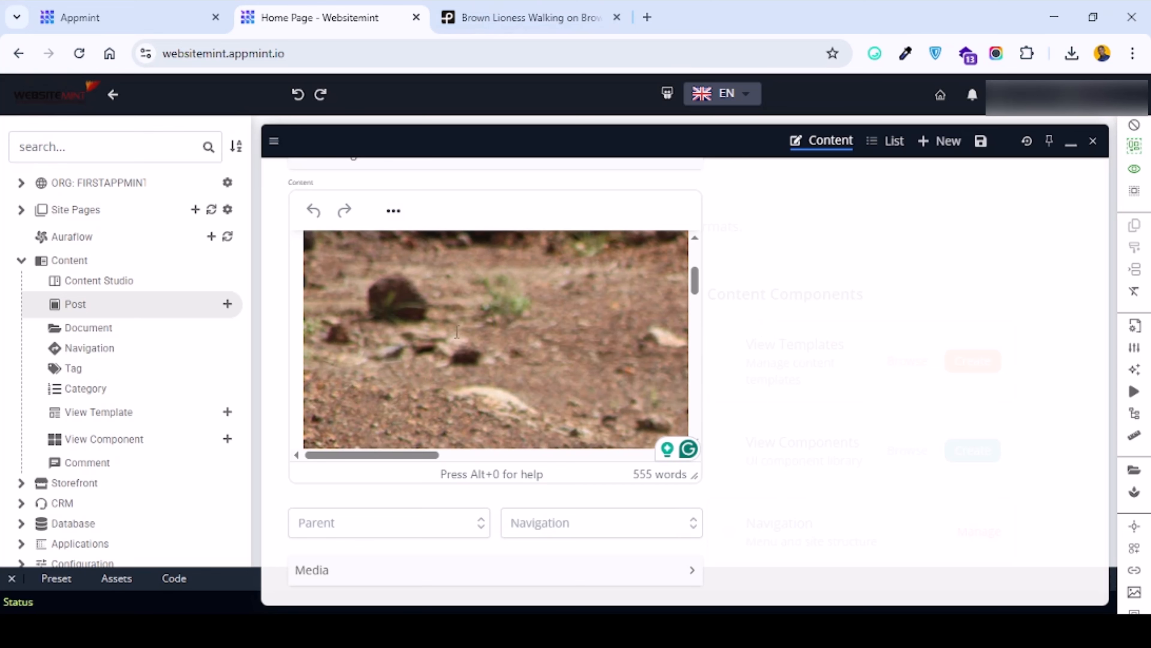
scroll(699, 304, "up", 10)
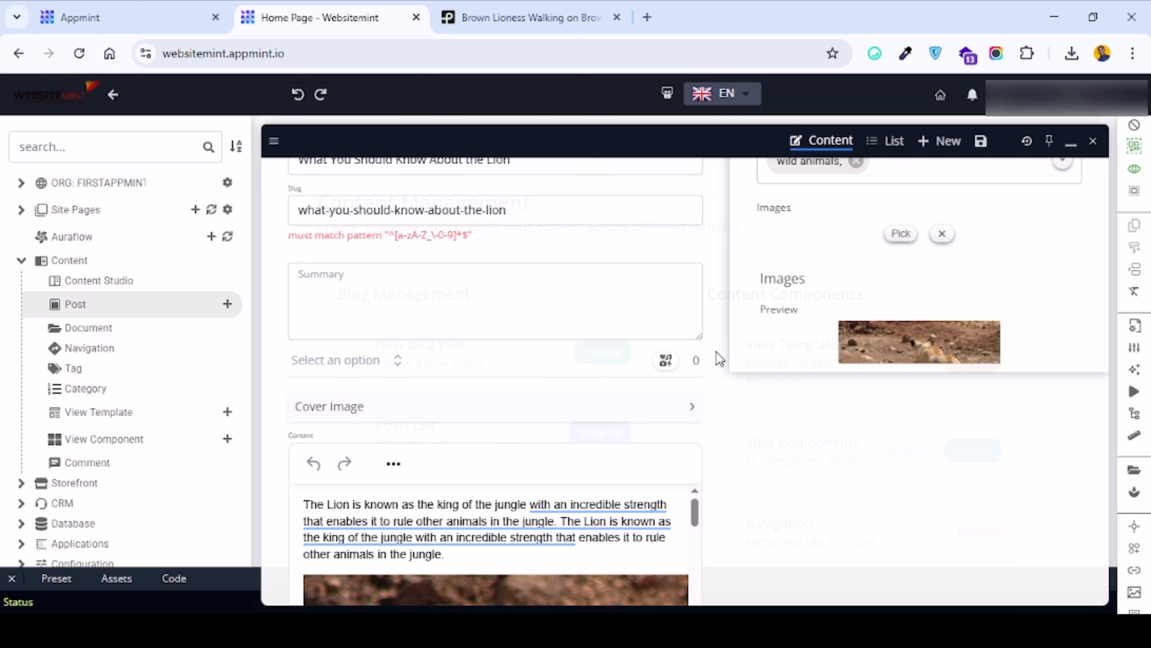
scroll(605, 310, "down", 2)
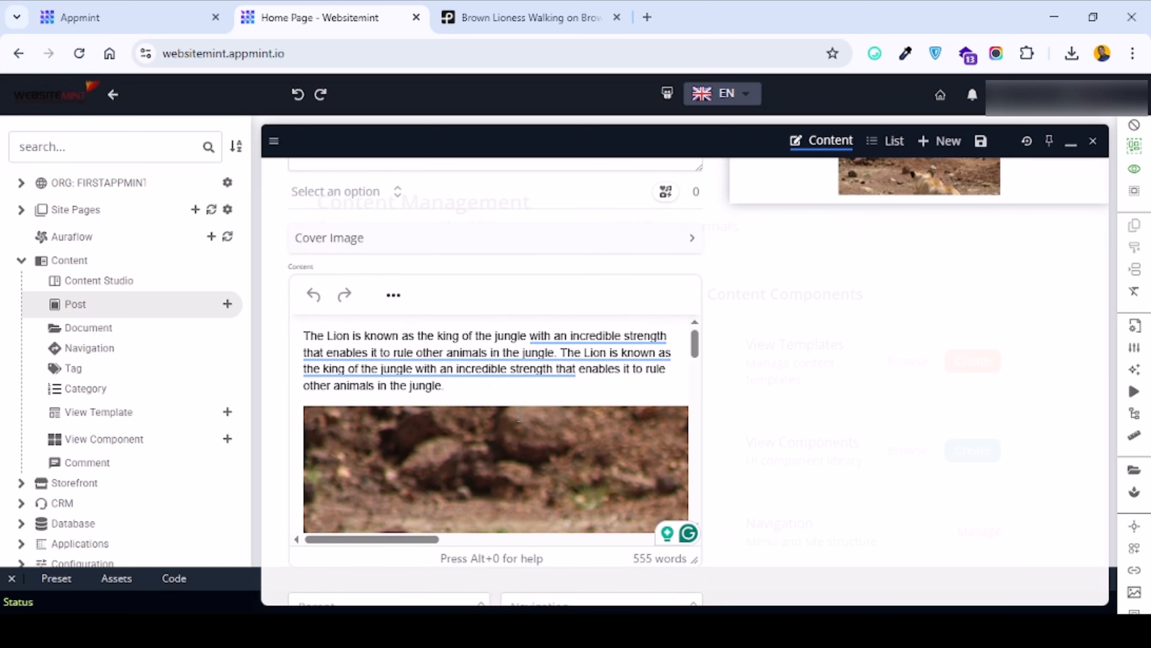
scroll(436, 344, "down", 10)
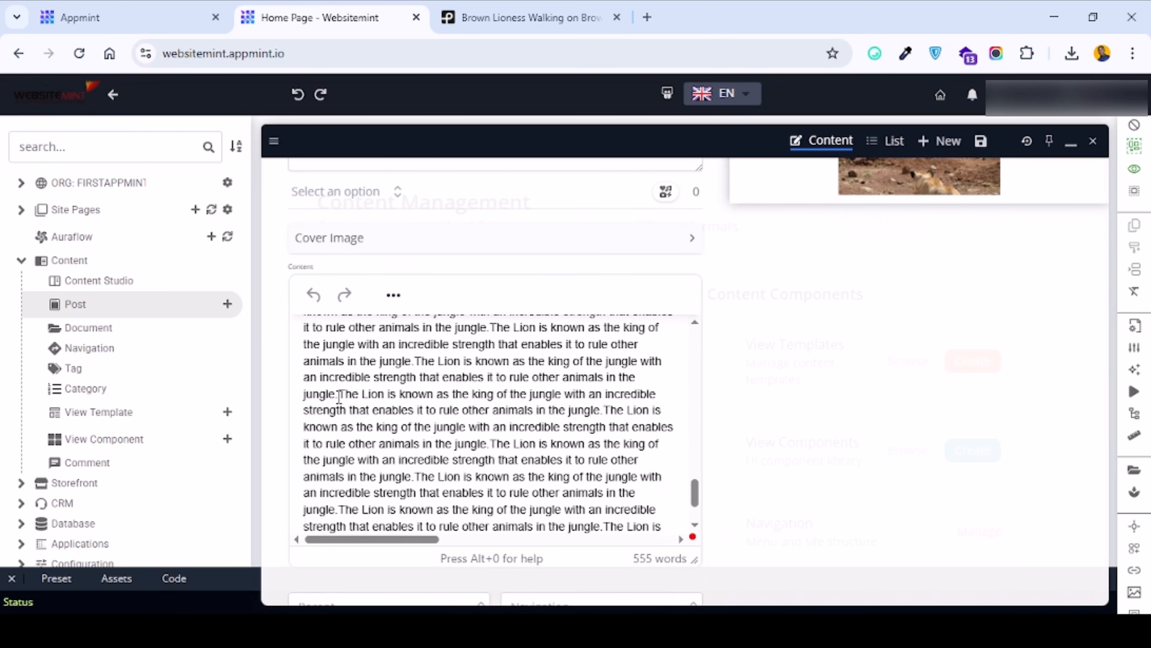
left_click(340, 394)
key("Return")
key("Return")
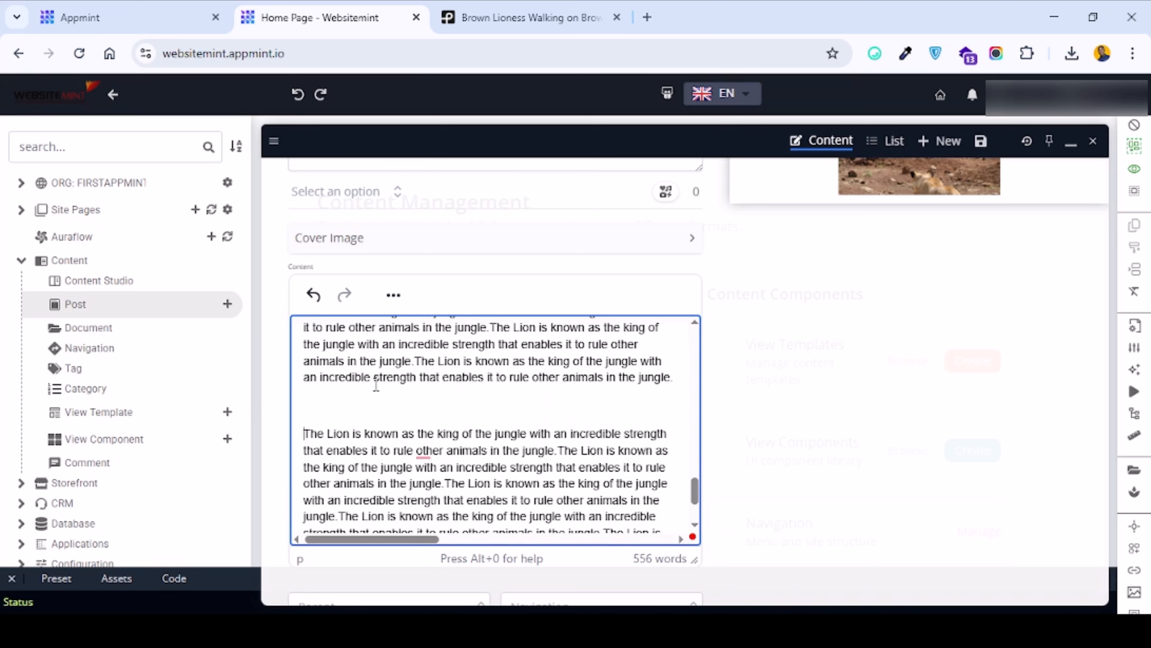
left_click(336, 393)
left_click(368, 407)
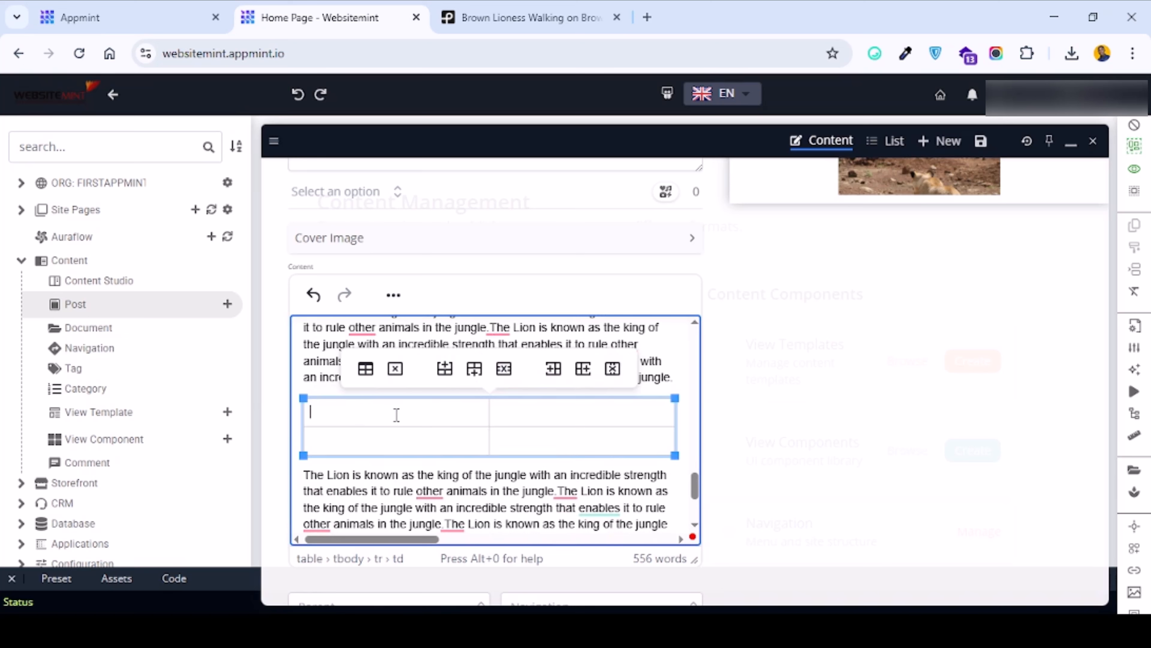
- Fill the table with the headers "Name" and "Type" and the row "Lion" and "Wild Animals"
type("Nam")
type("e ")
type("Type ")
type("Lion")
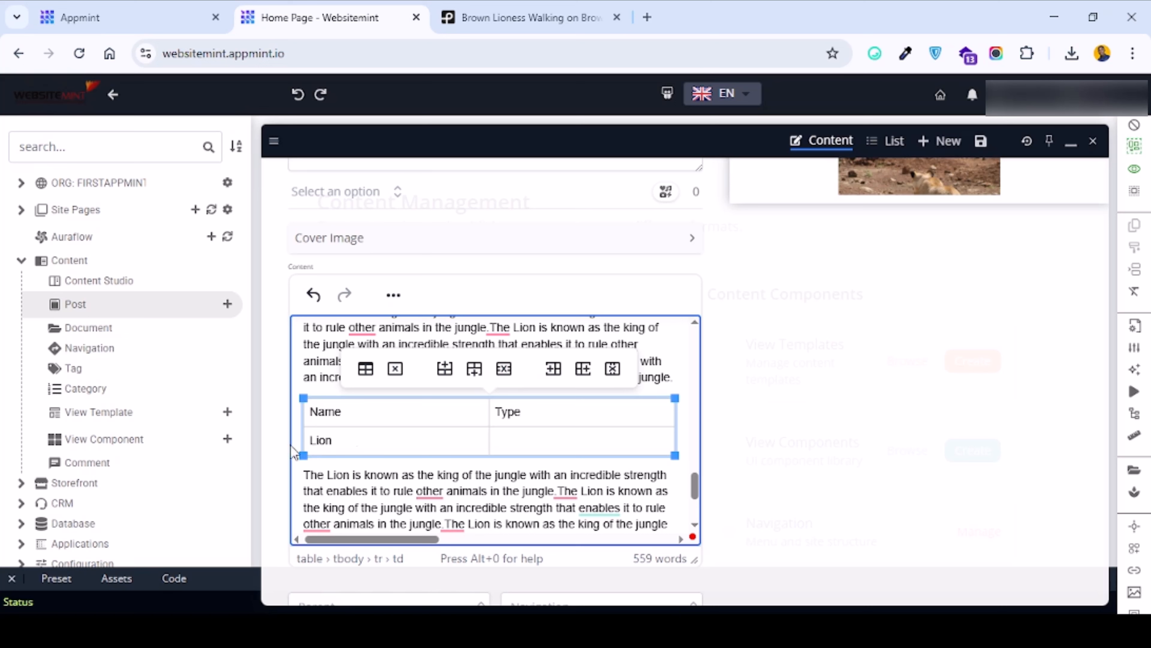
left_click(536, 447)
type("Wild Animals")
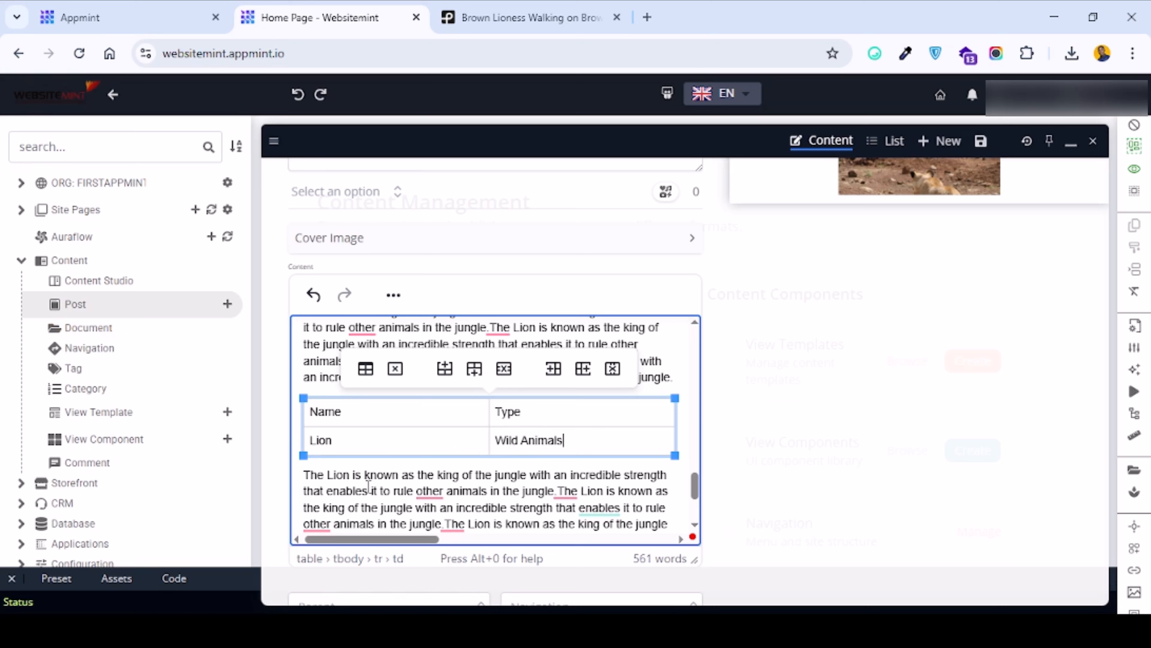
left_click(431, 507)
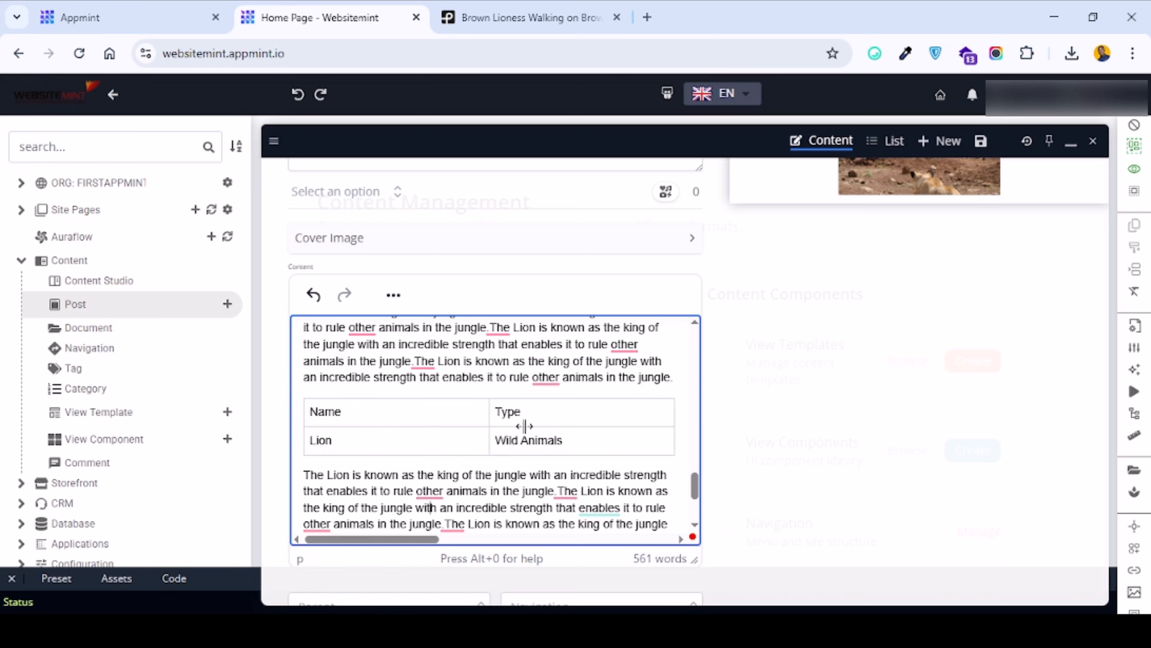
- Make the words "king of the jungle" bold in the first sentence of the post body
scroll(443, 381, "down", 3)
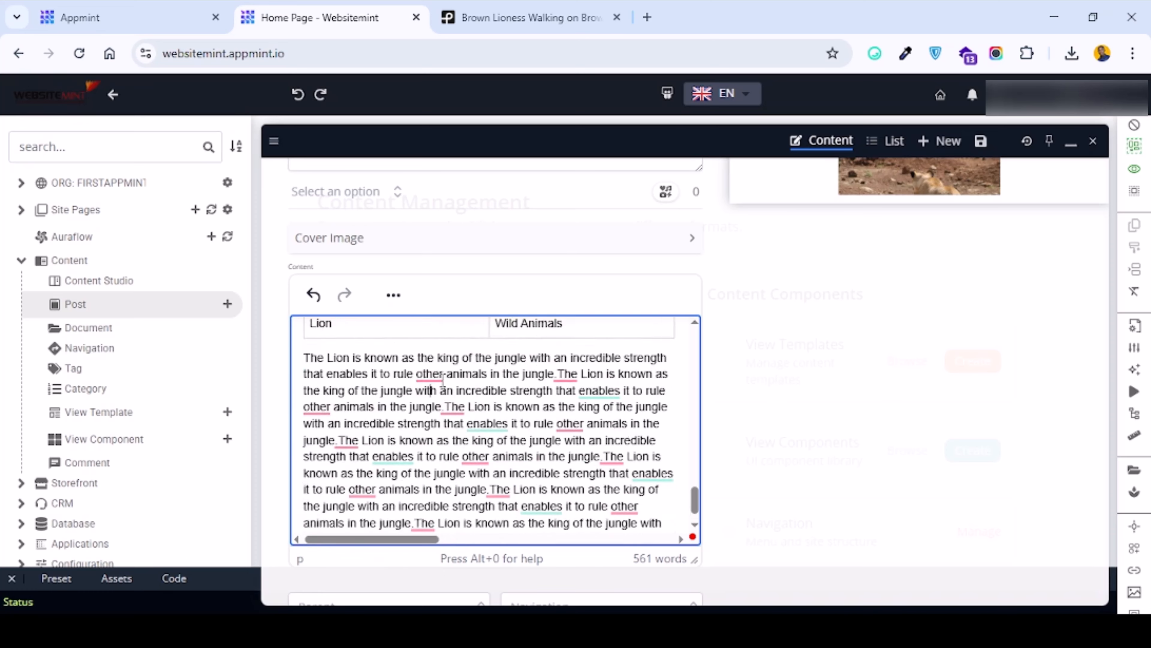
scroll(417, 413, "up", 4)
scroll(417, 412, "up", 10)
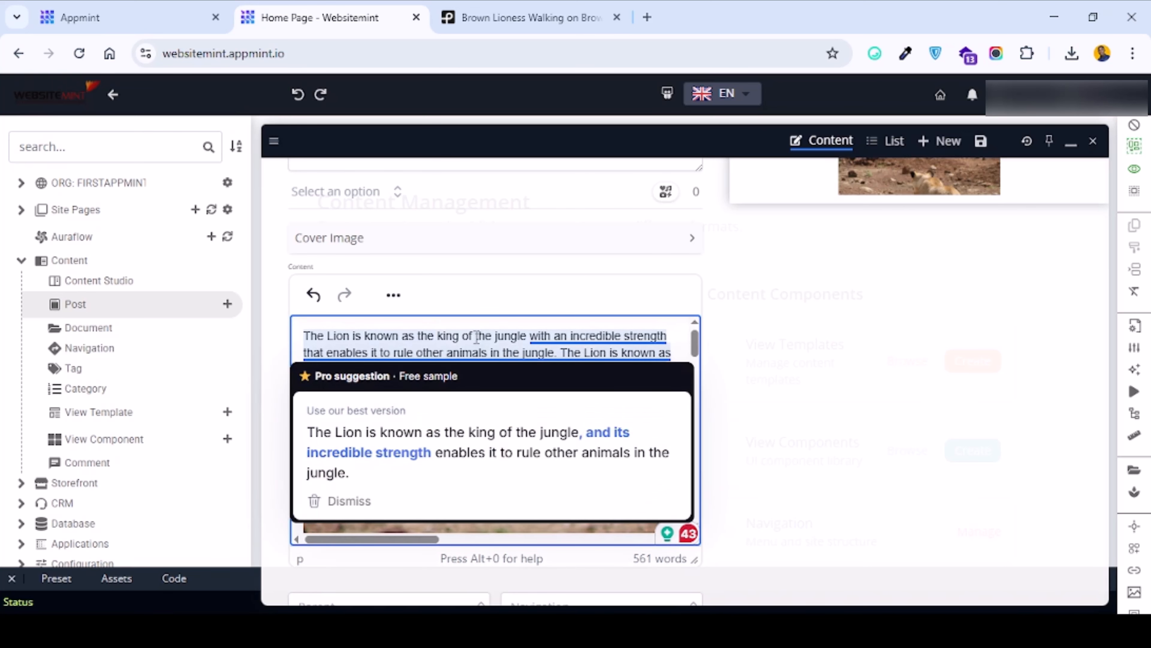
left_click(459, 335)
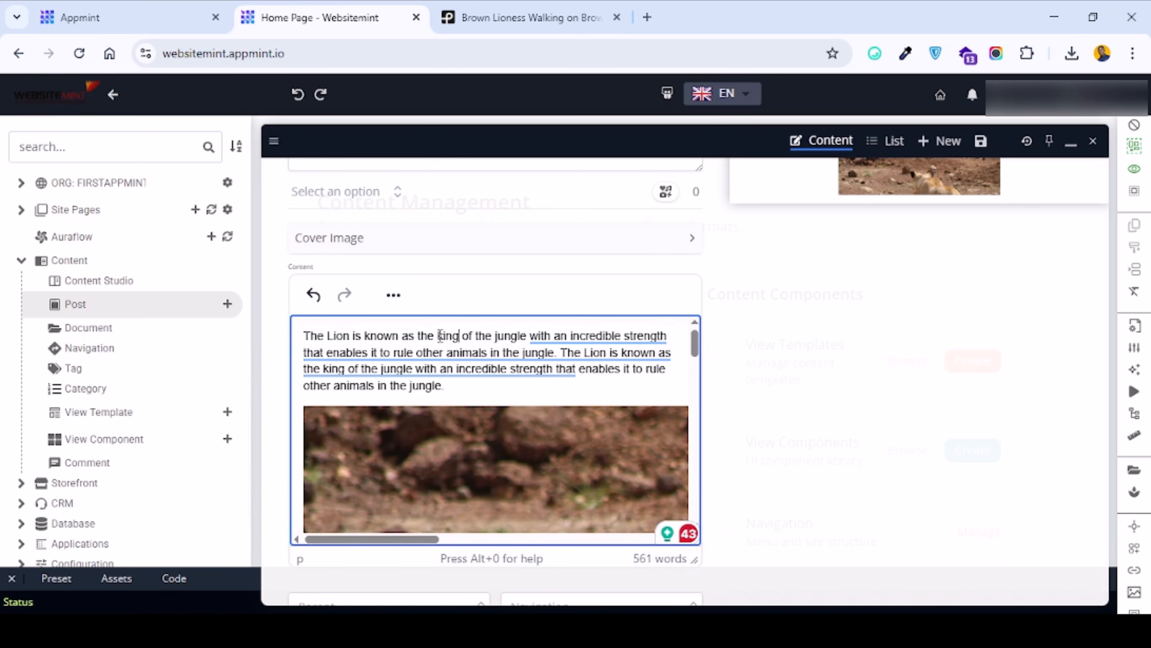
left_click_drag(437, 336, 523, 330)
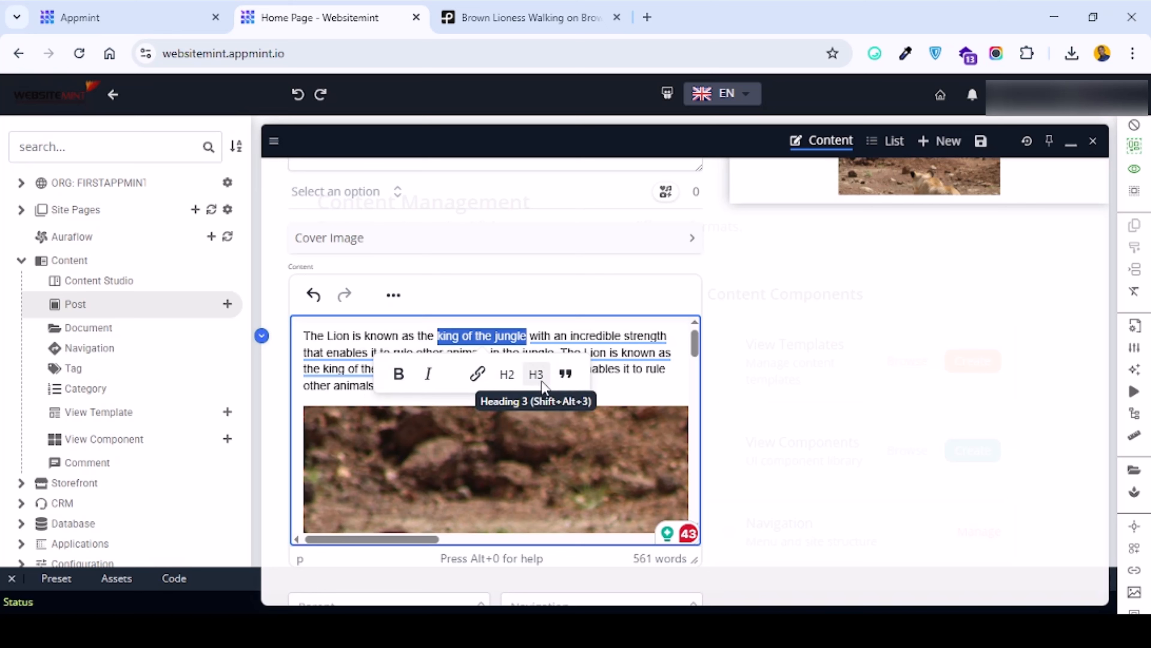
left_click(393, 297)
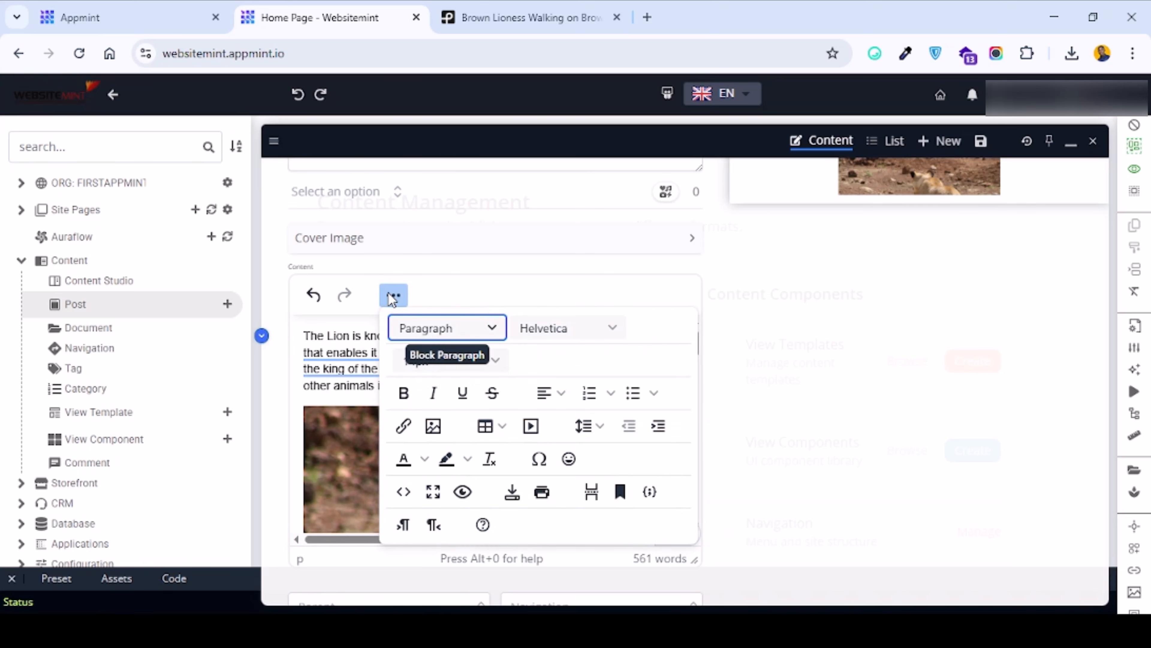
left_click(403, 393)
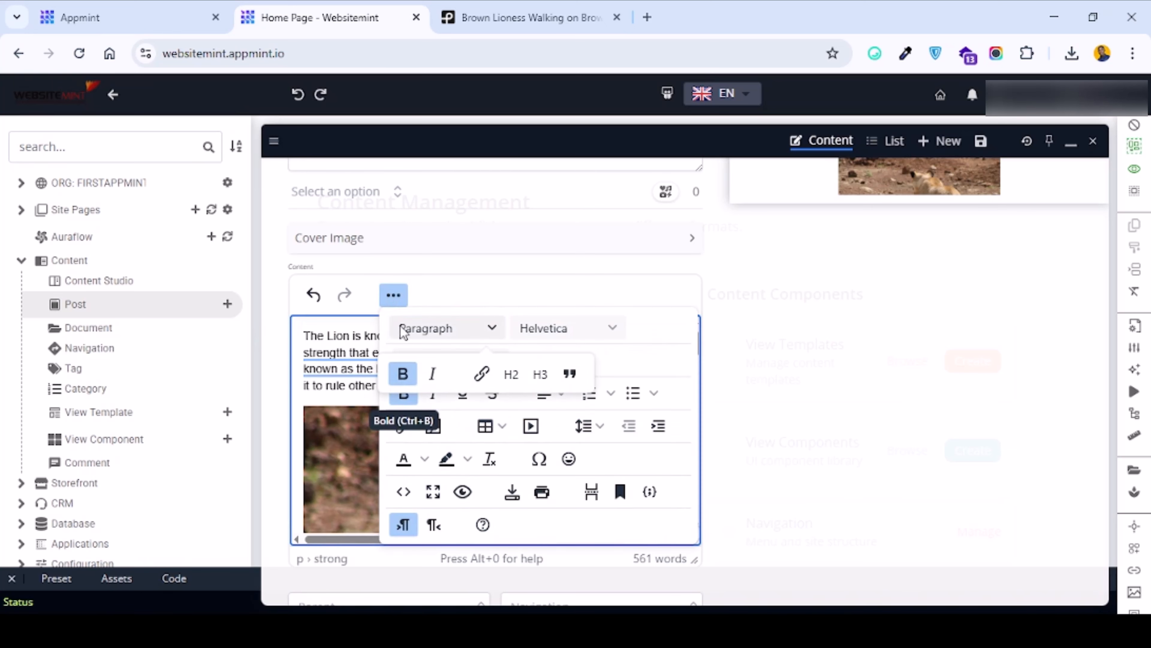
left_click(392, 295)
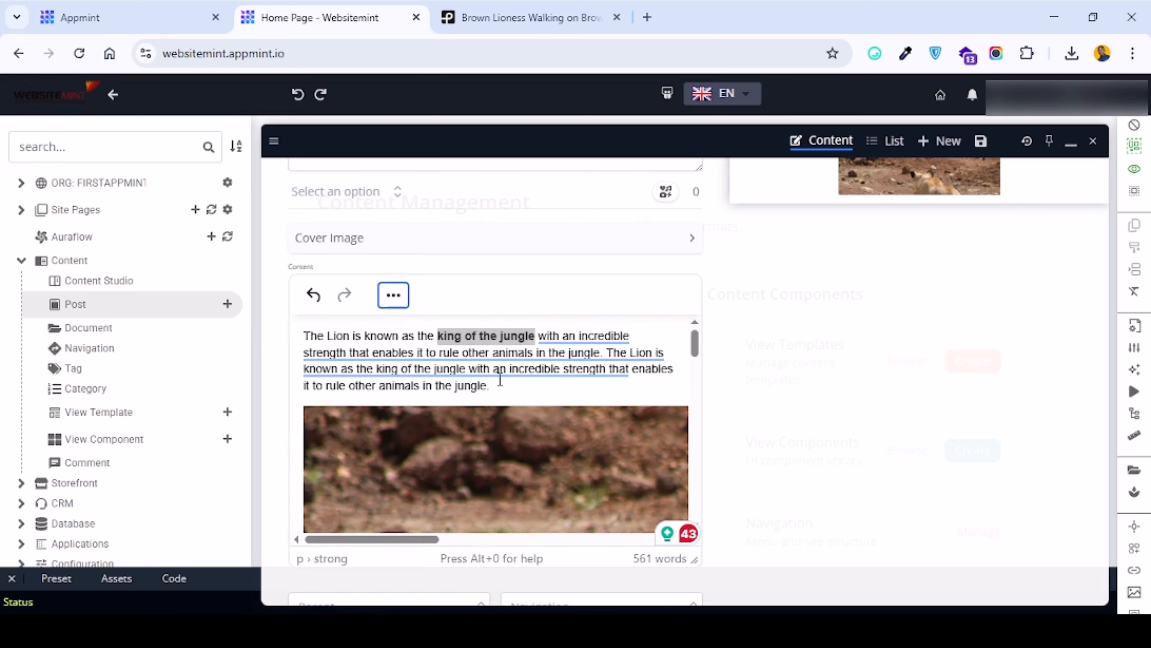
triple_click(500, 380)
left_click(495, 340)
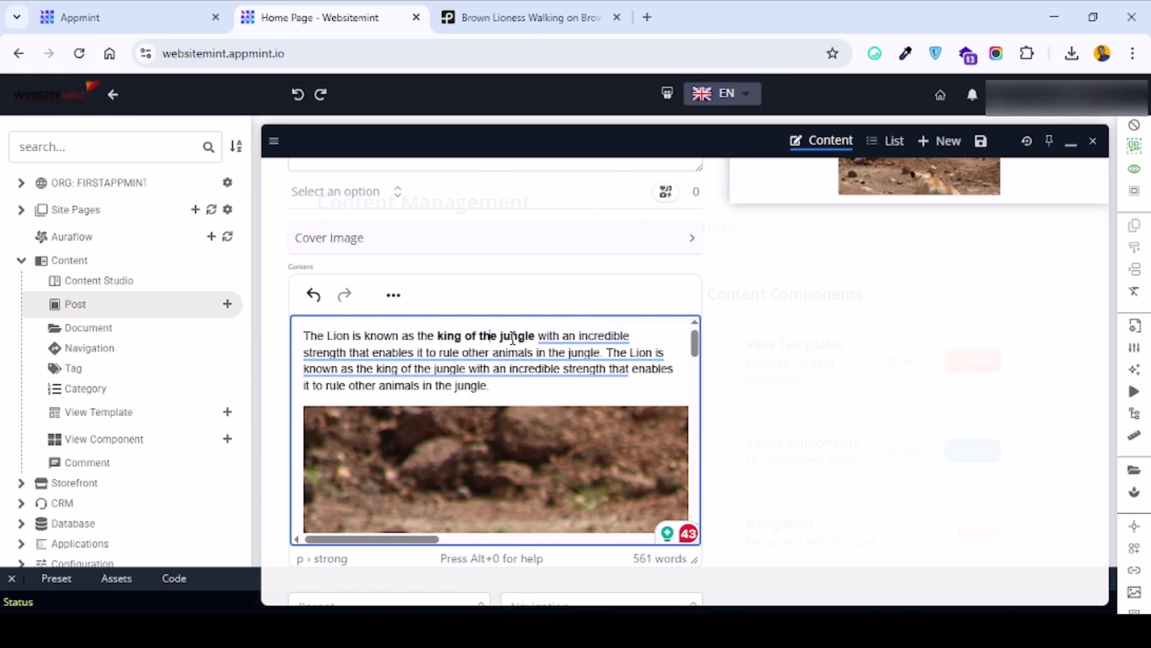
- Split the body text below the lion photo and add the line "About the Lion" between the two paragraphs
scroll(529, 331, "down", 10)
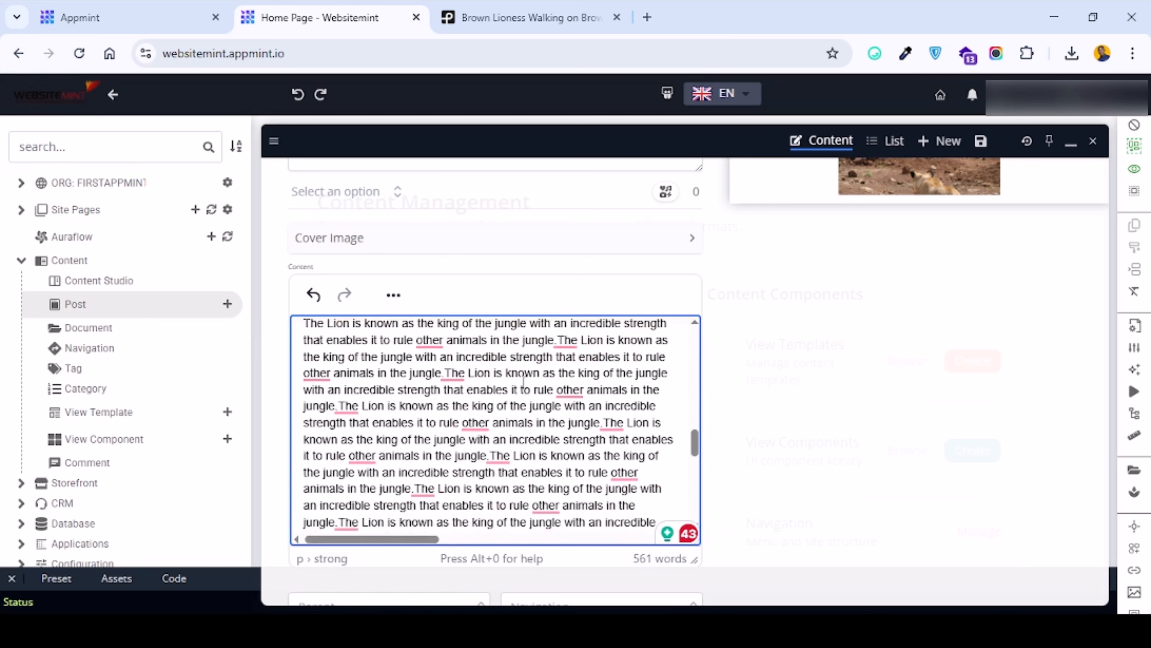
left_click(447, 351)
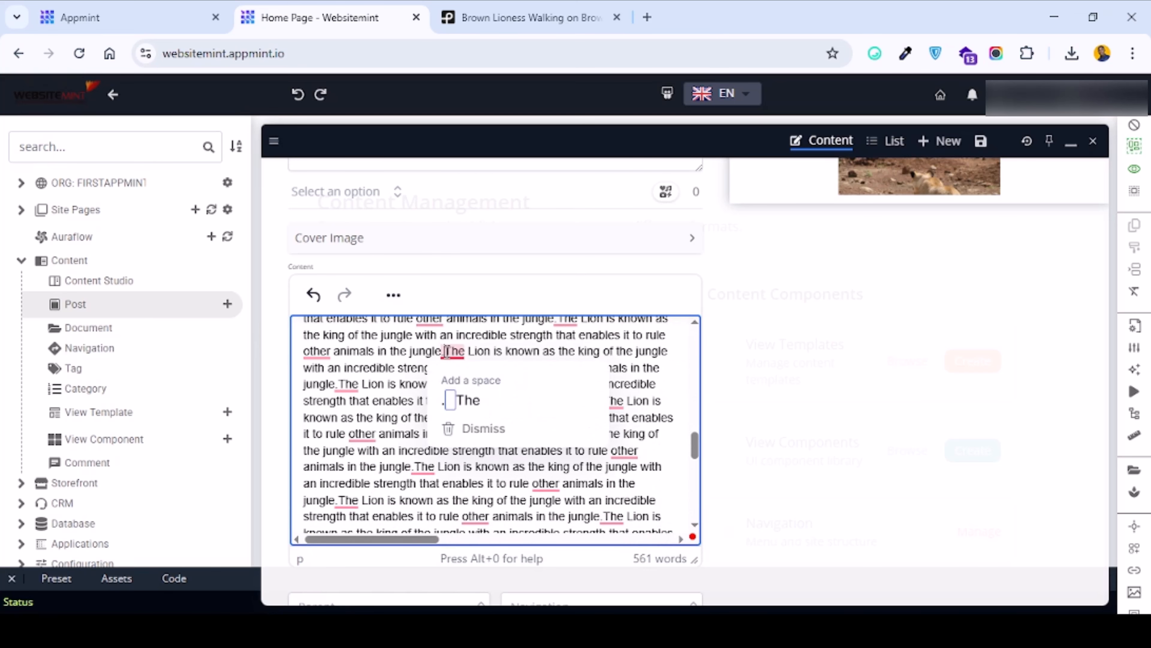
key("Return")
key("Return")
key("Up")
type("A")
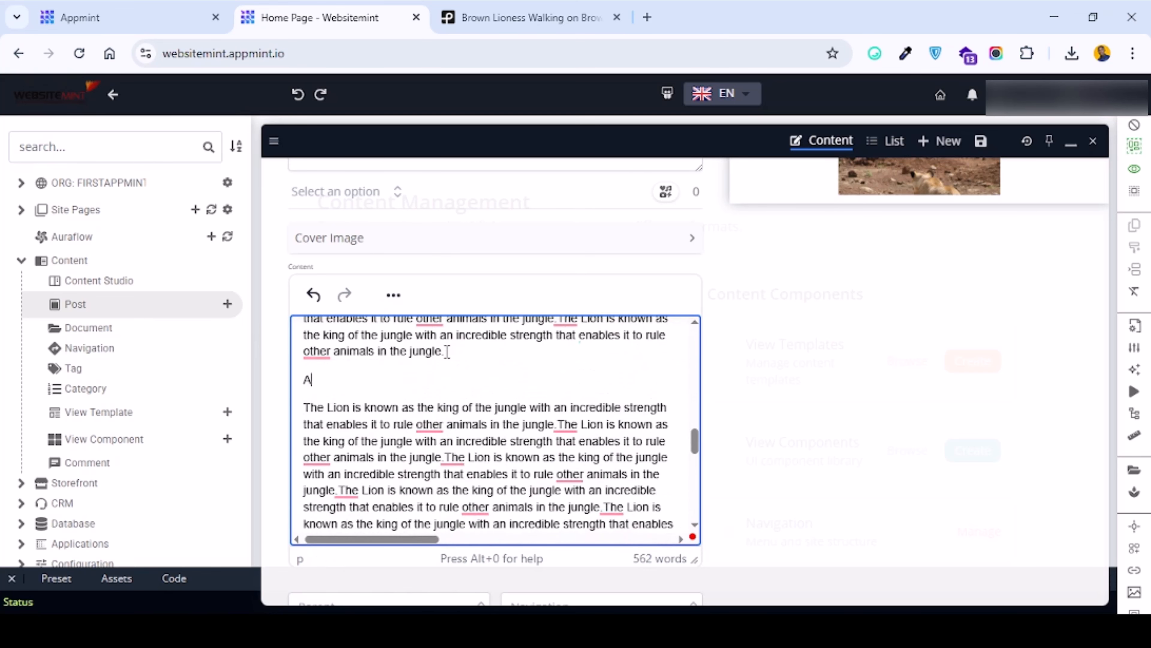
type("bout the Lio")
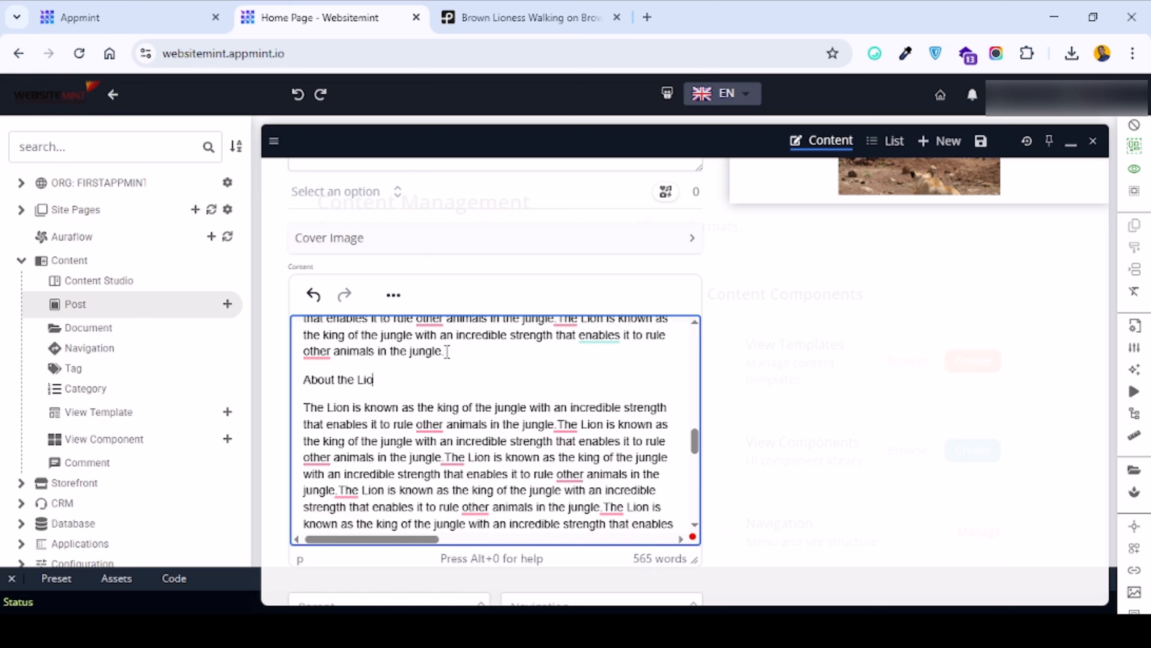
- Format the line "About the Lion" as Heading 2
key("ctrl+shift+Left")
key("ctrl+shift+Left")
key("ctrl+shift+Left")
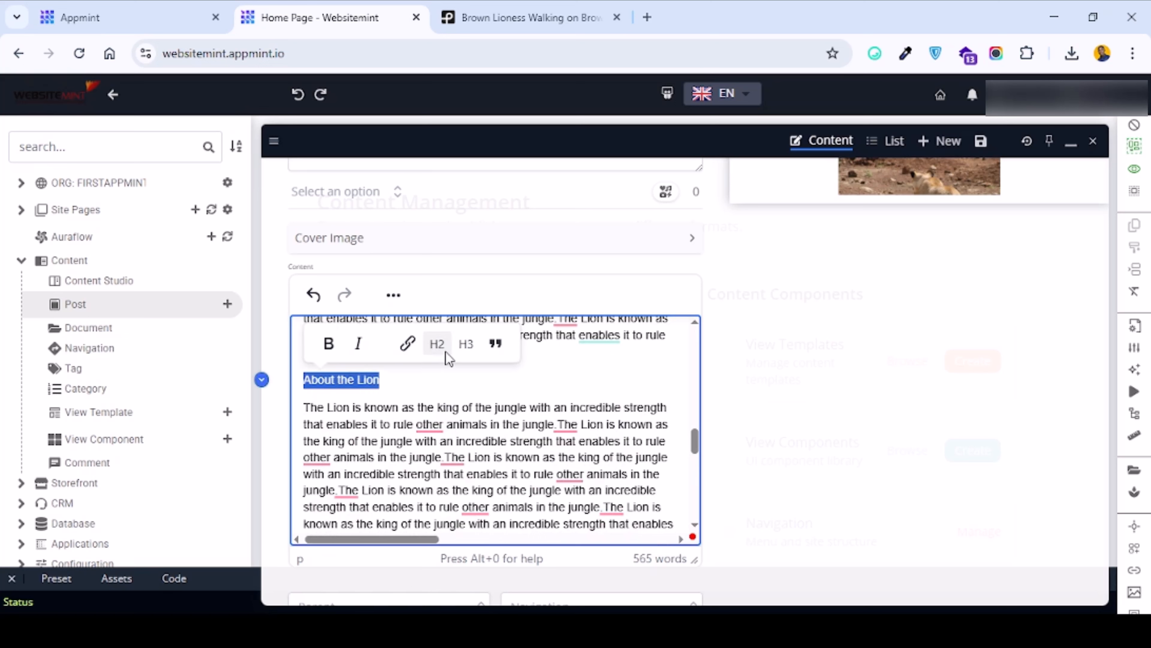
left_click(437, 343)
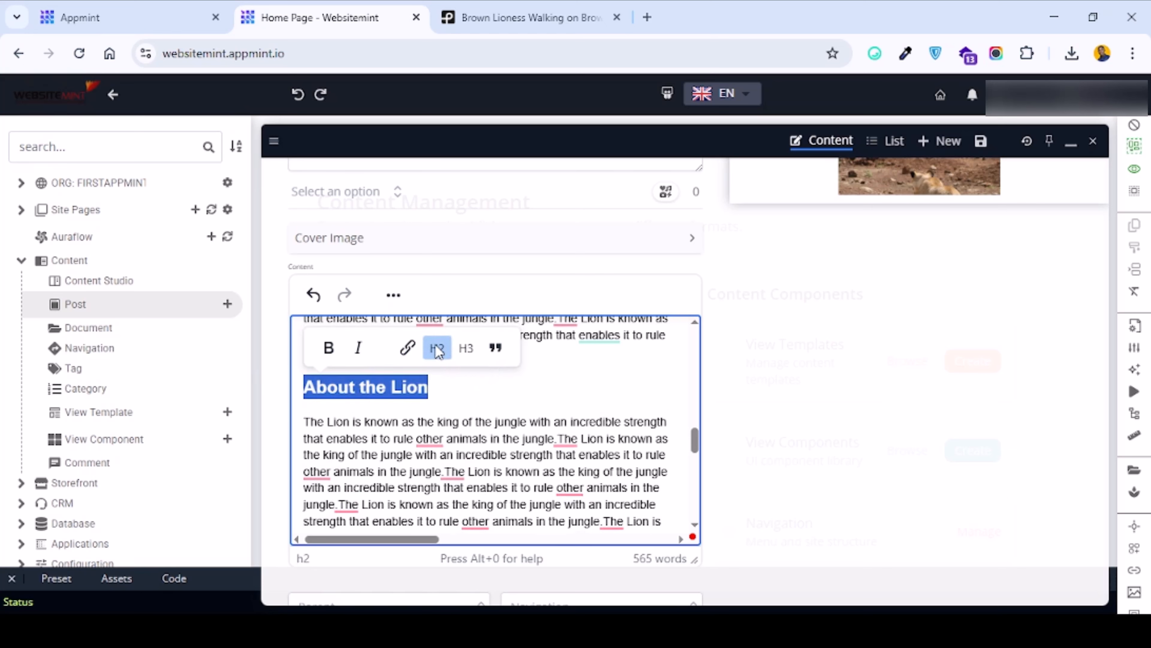
left_click(459, 406)
- Break the text under the "About the Lion" heading after a sentence and add the line "Read more about Wild Animals"
scroll(481, 387, "up", 3)
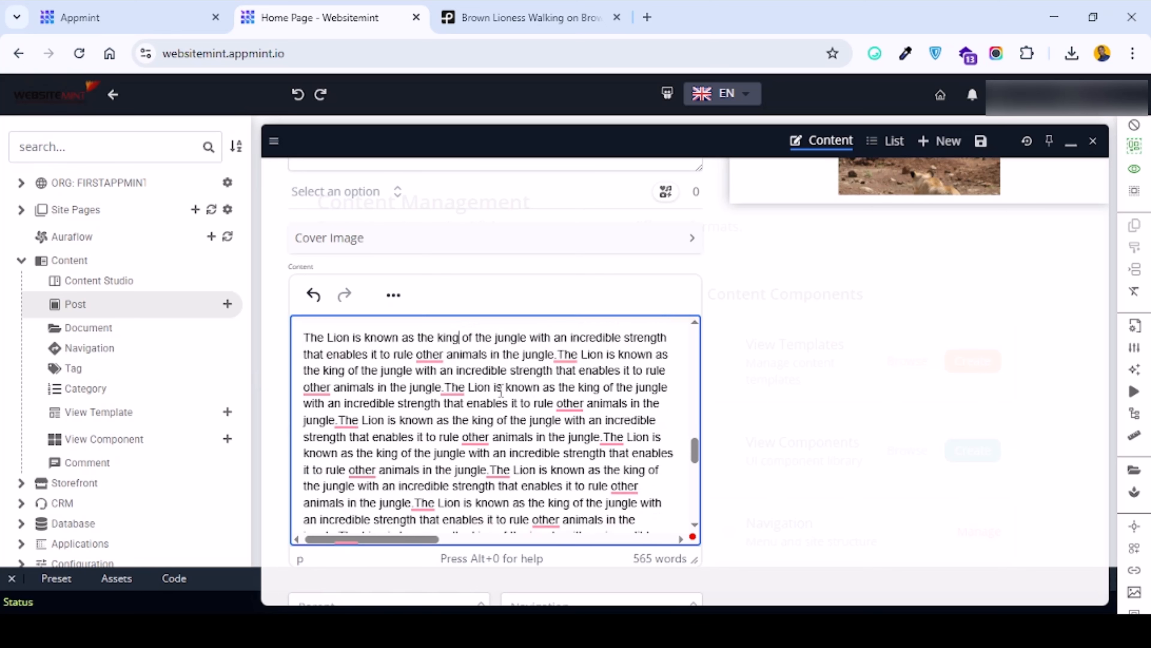
left_click(453, 468)
scroll(587, 465, "down", 4)
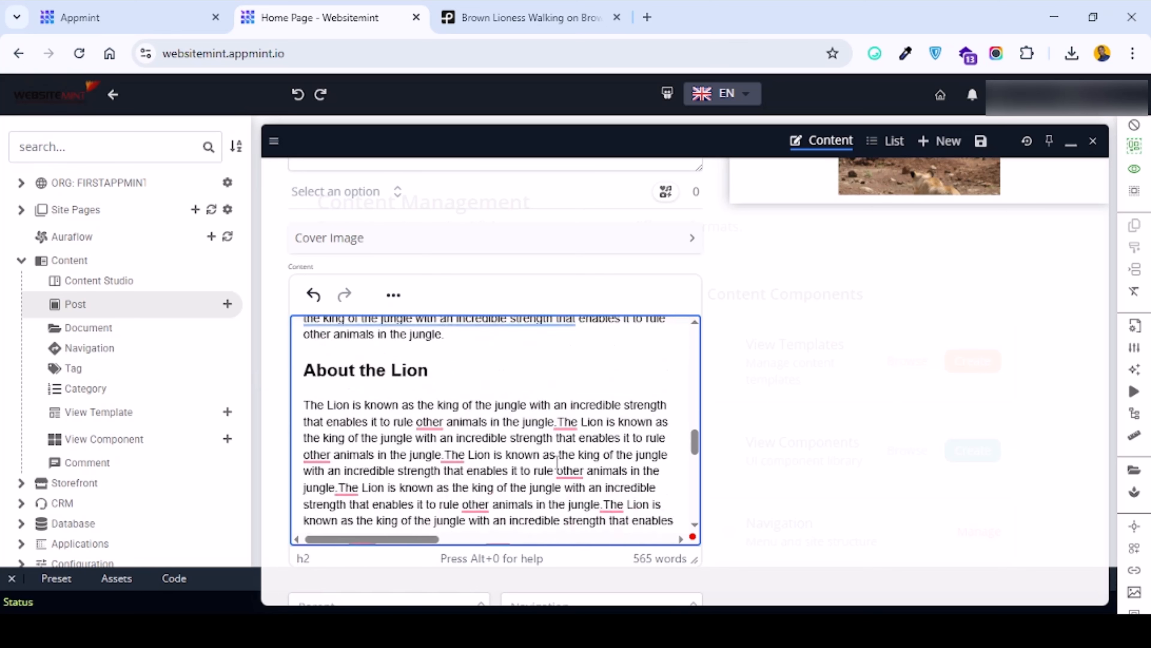
left_click(450, 386)
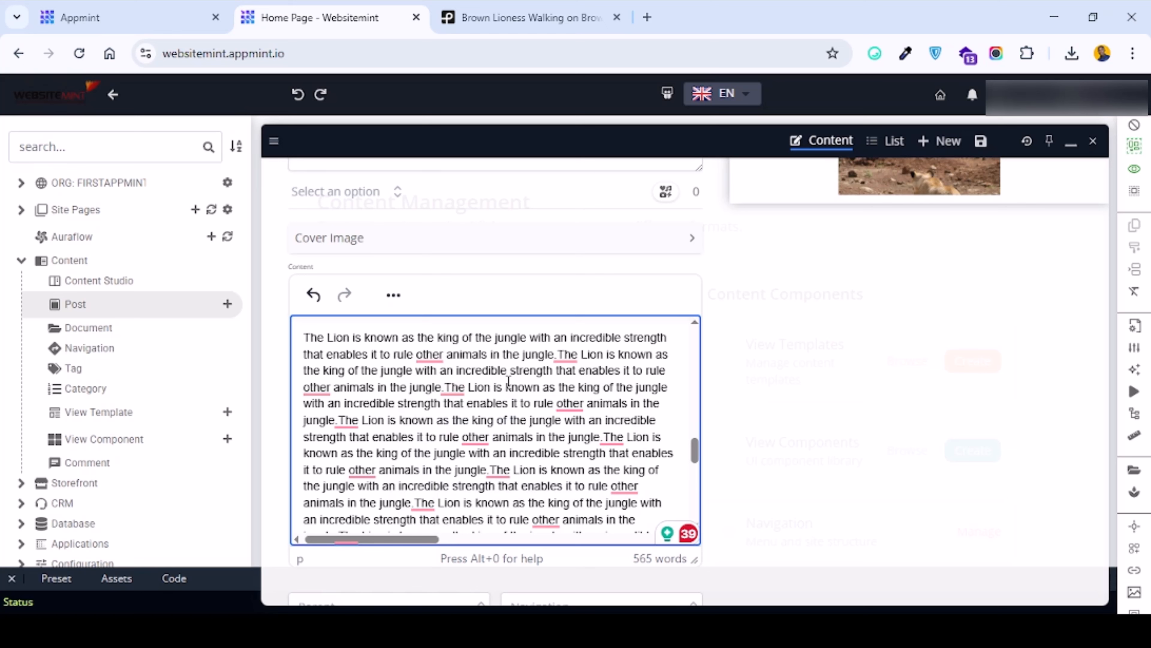
key("Return")
key("Return")
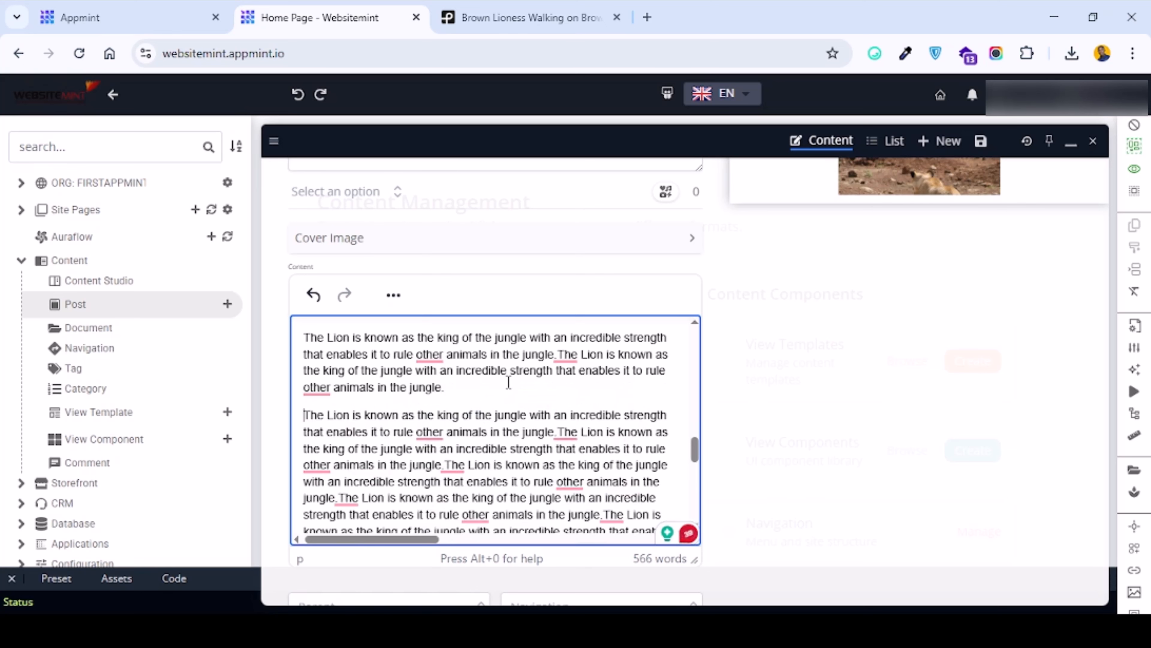
key("Up")
type("Re")
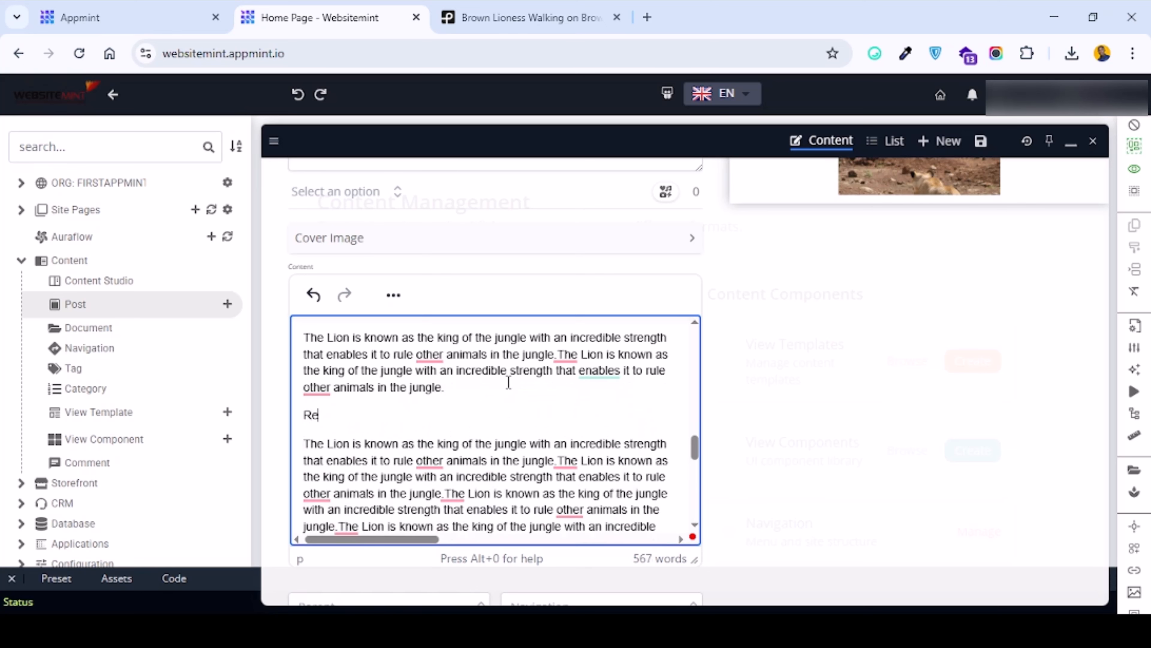
type("ad more about Wild Animals ")
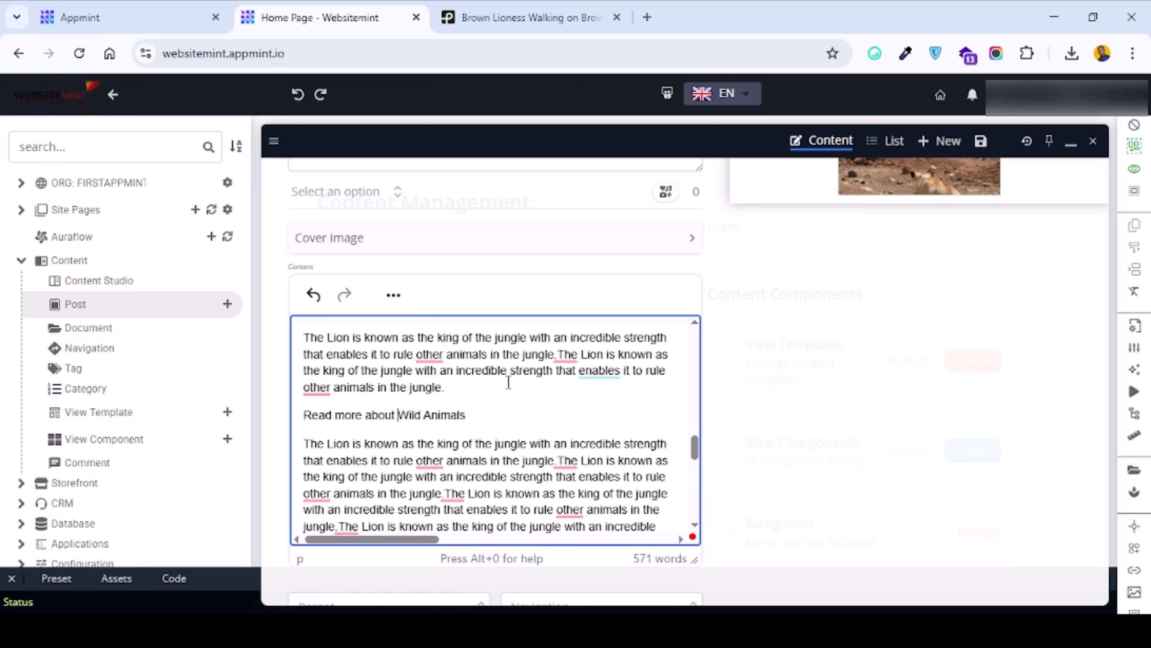
- Extend the line below the "About the Lion" text to read "Read more about other Wild Animals on our website"
type("other ")
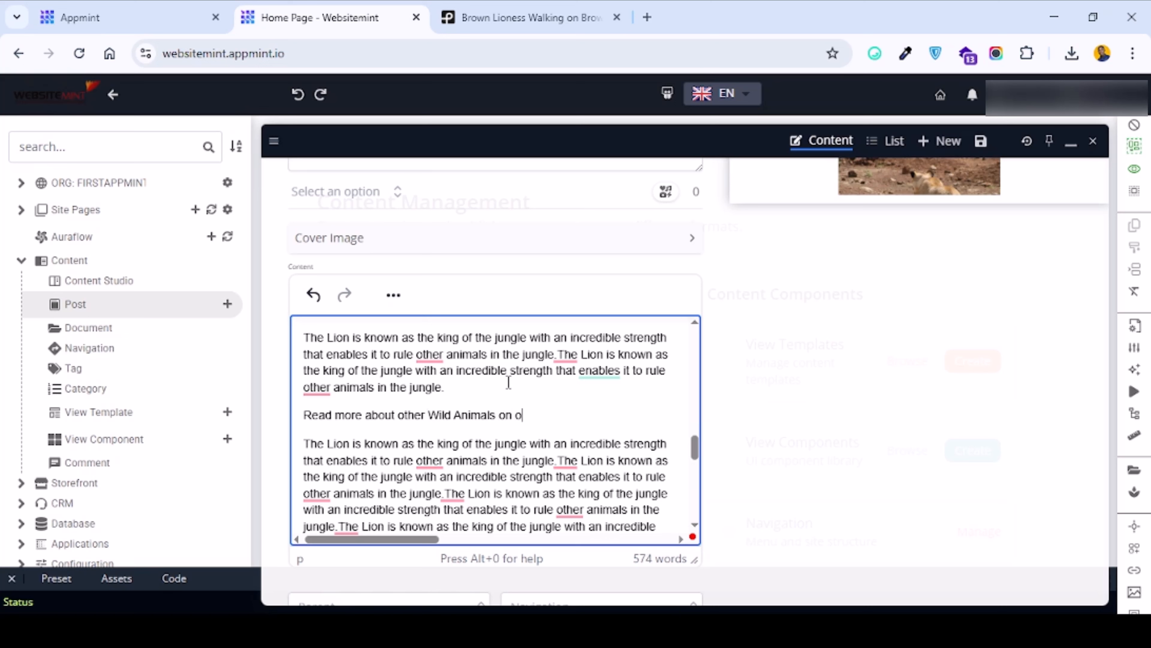
type("on our website")
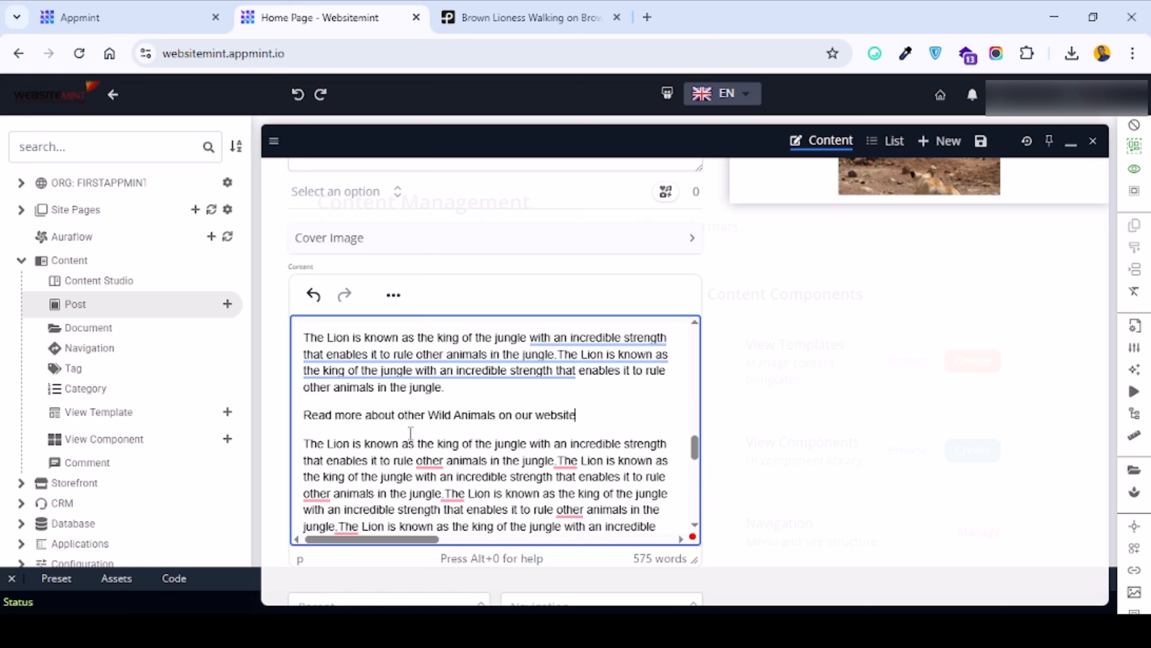
- Link the line "Read more about other Wild Animals on our website" to the site address firstappmintwebsite.appmint.app
left_click_drag(589, 416, 295, 417)
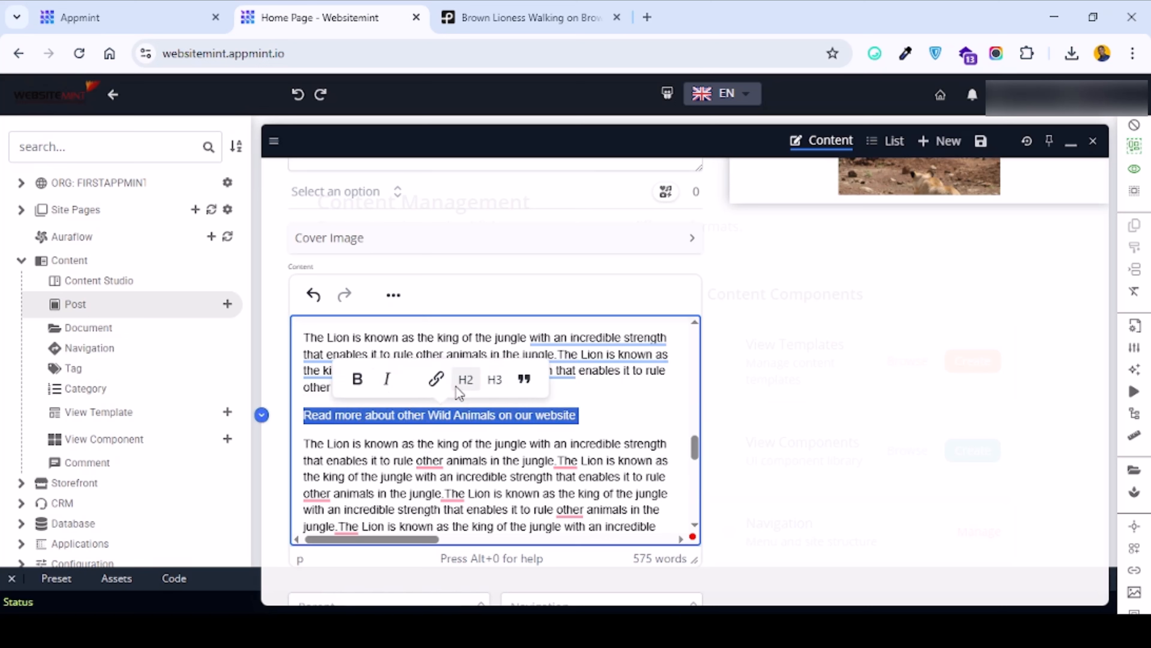
left_click(436, 379)
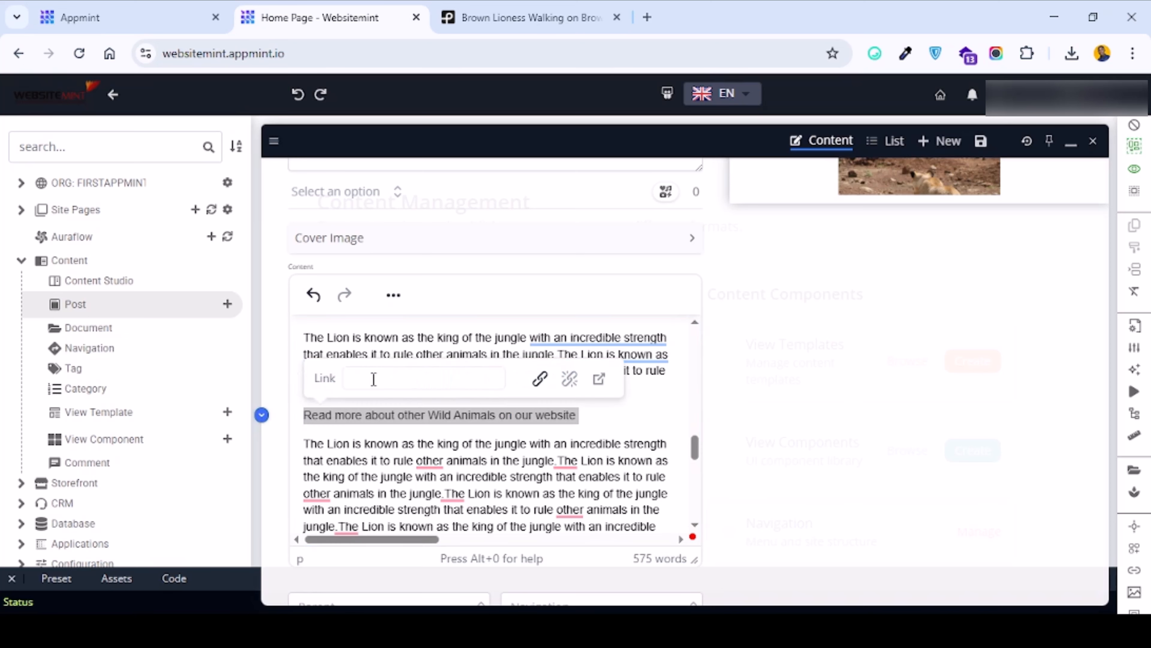
type("https://")
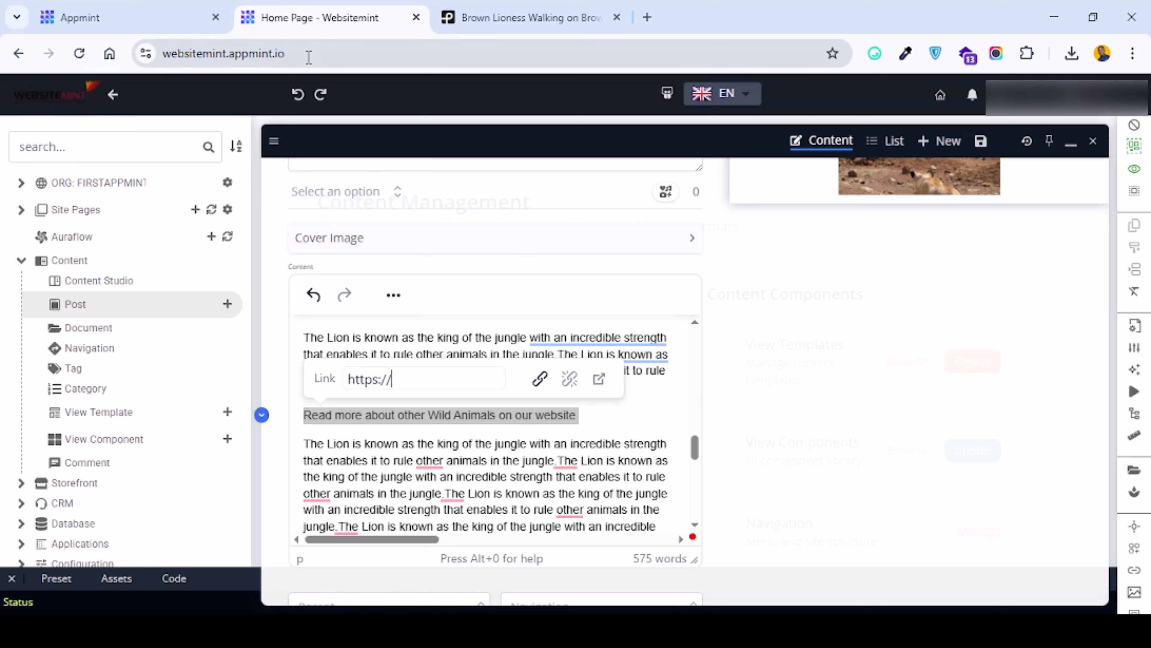
left_click(309, 57)
type("firsta")
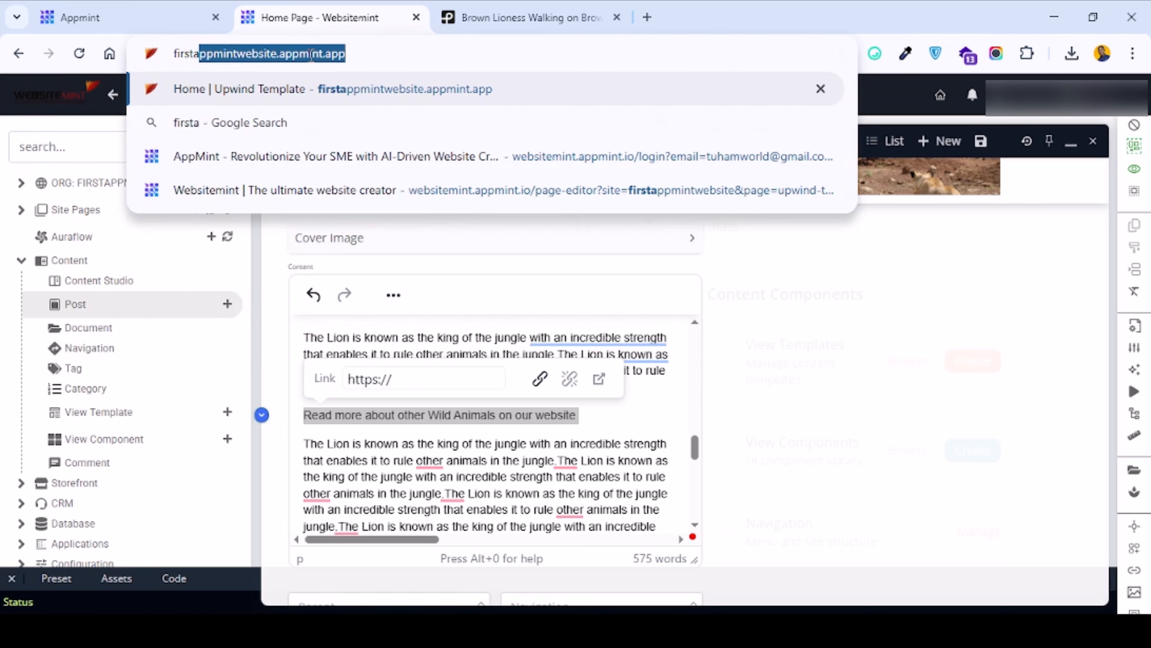
type("p")
key("Right")
key("ctrl+a")
key("ctrl+x")
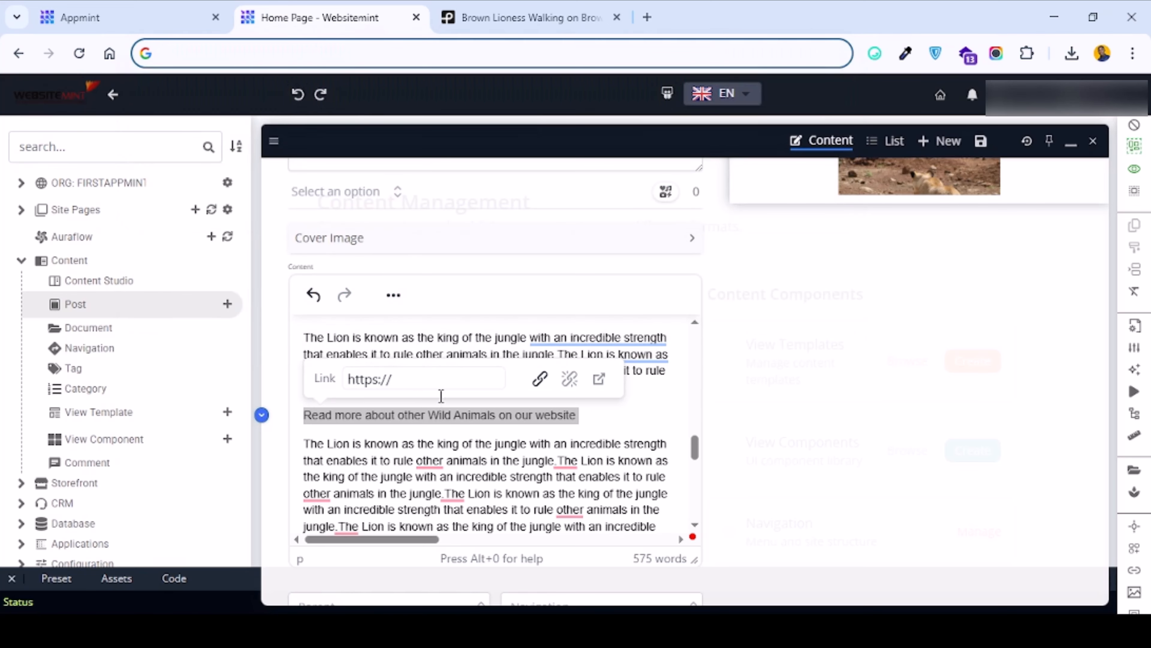
left_click(438, 381)
key("ctrl+a")
key("ctrl+v")
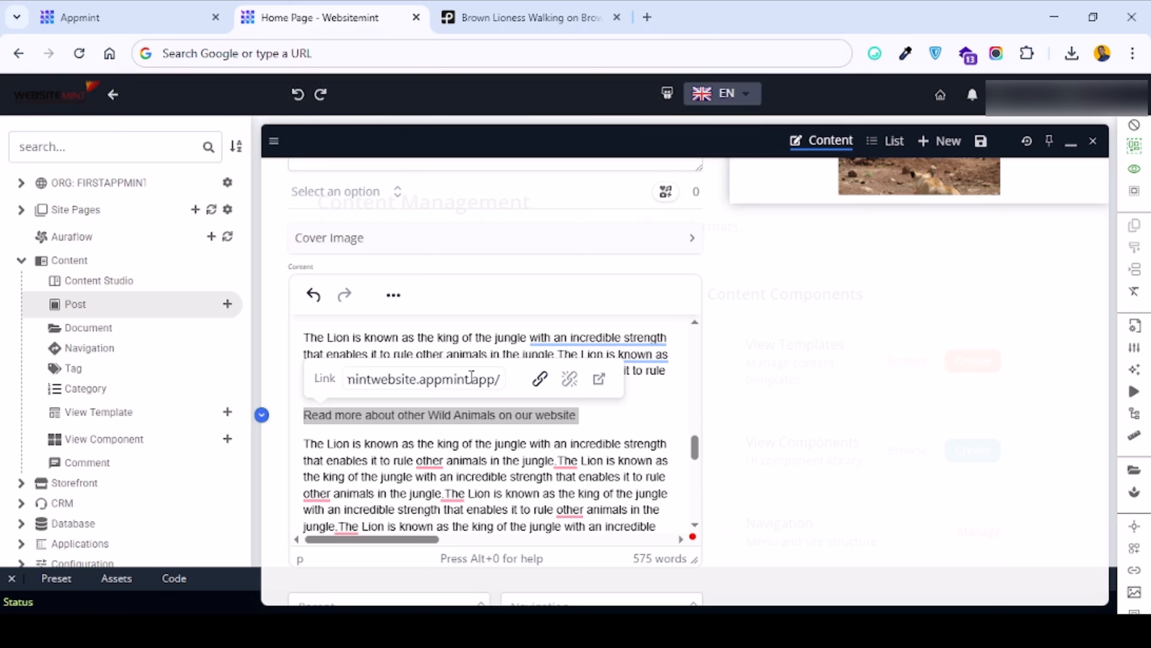
left_click(540, 379)
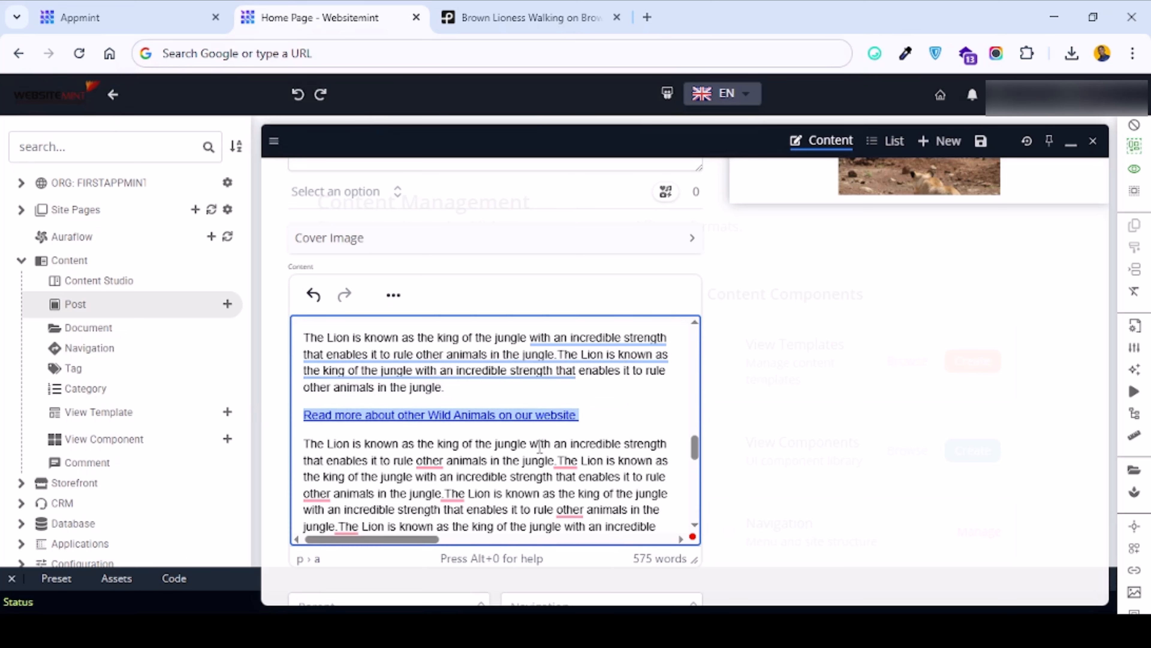
left_click(540, 448)
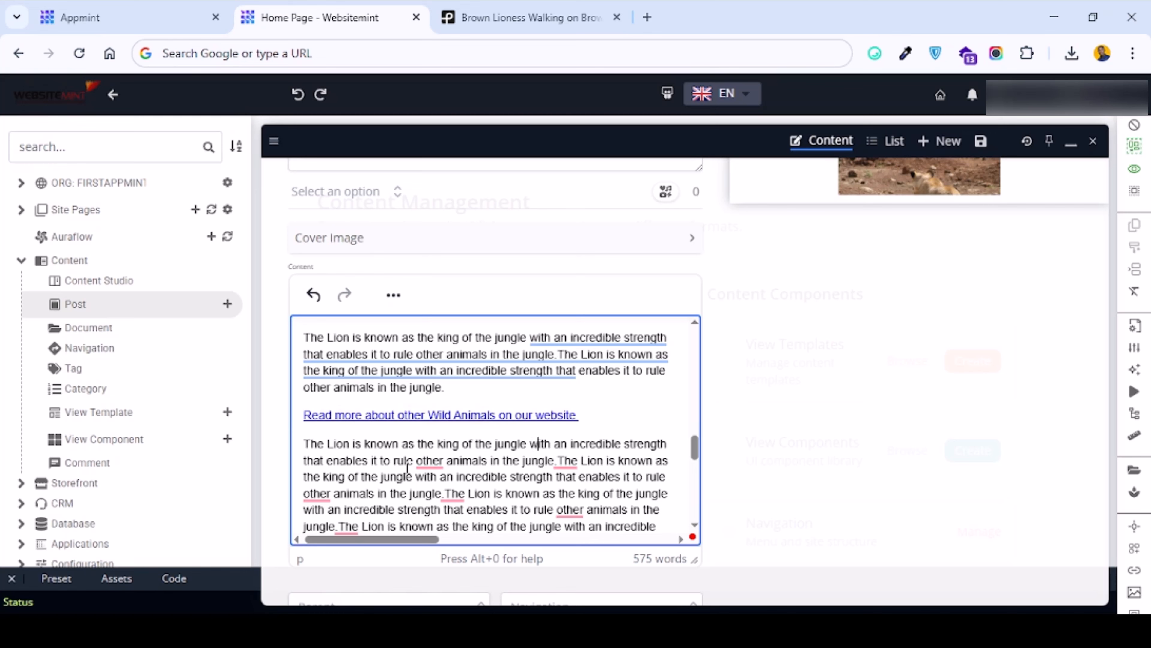
- Split the long paragraph below the website link after a sentence, leaving an empty line between the two parts
scroll(440, 406, "down", 4)
scroll(471, 405, "up", 3)
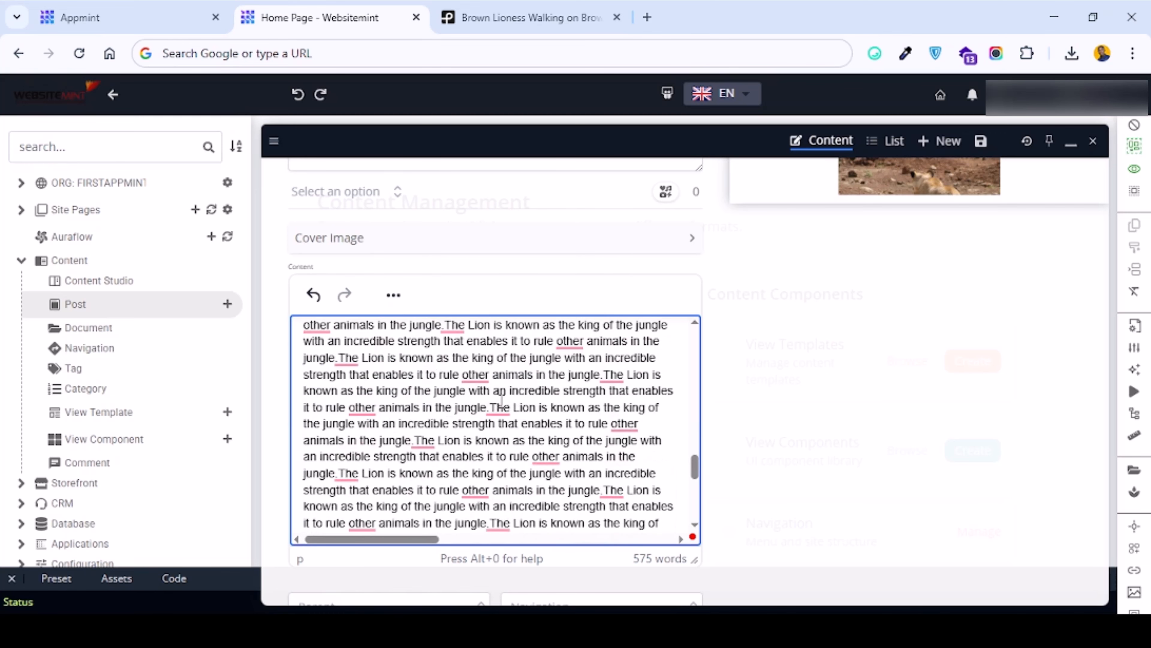
left_click(486, 409)
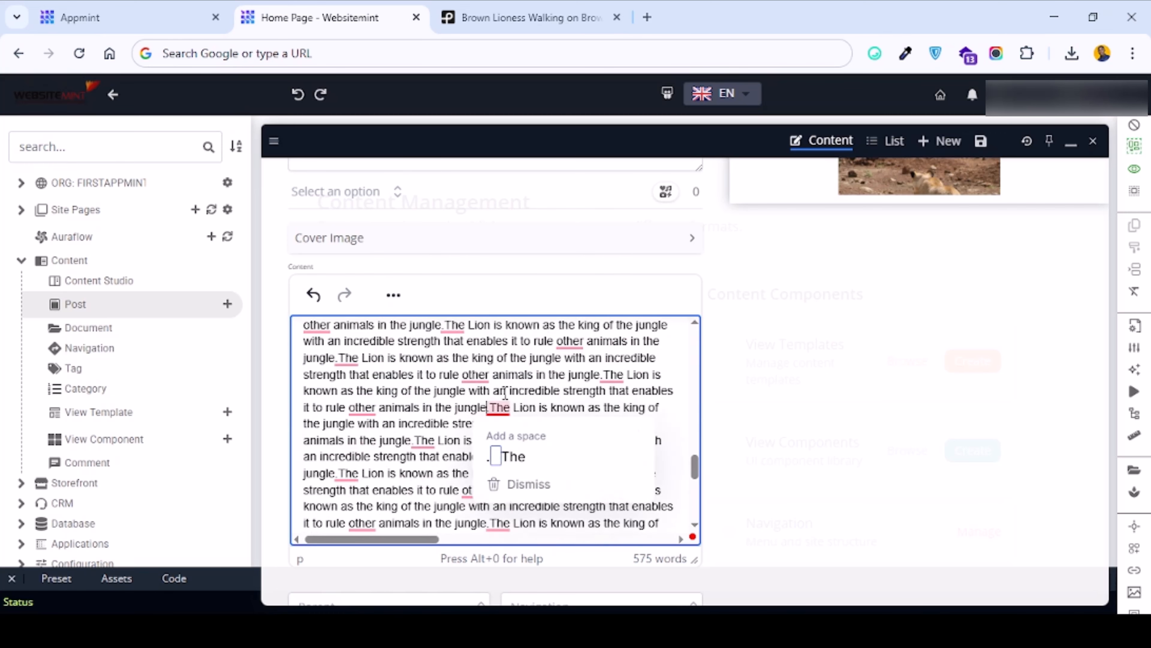
key("Return")
key("Return")
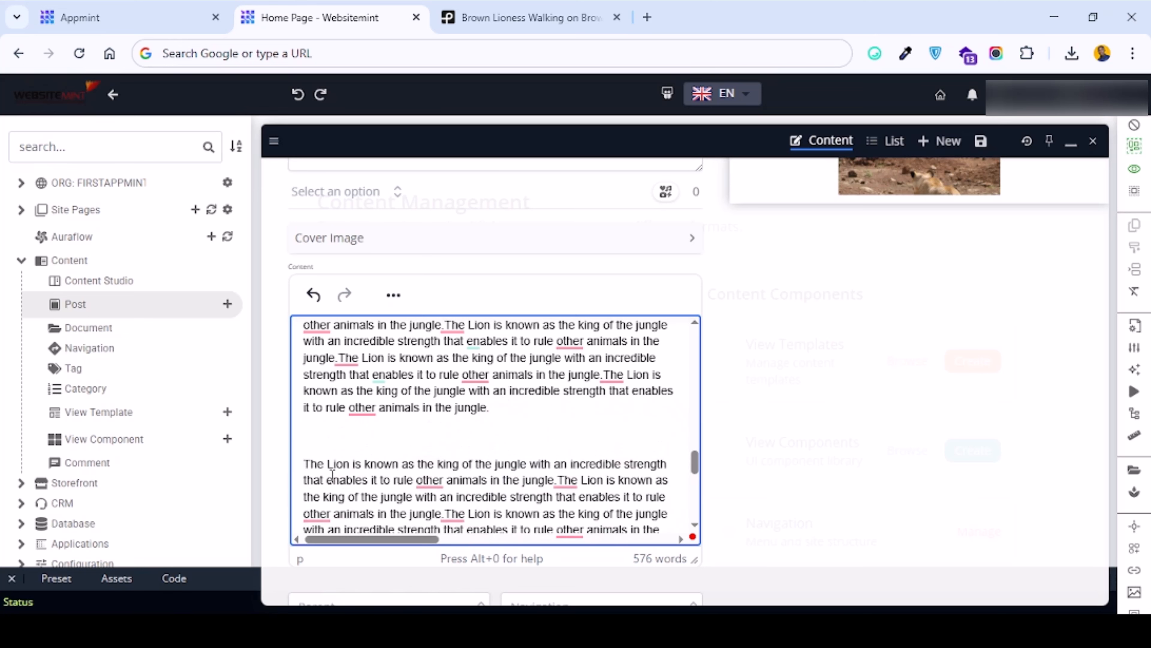
left_click(325, 429)
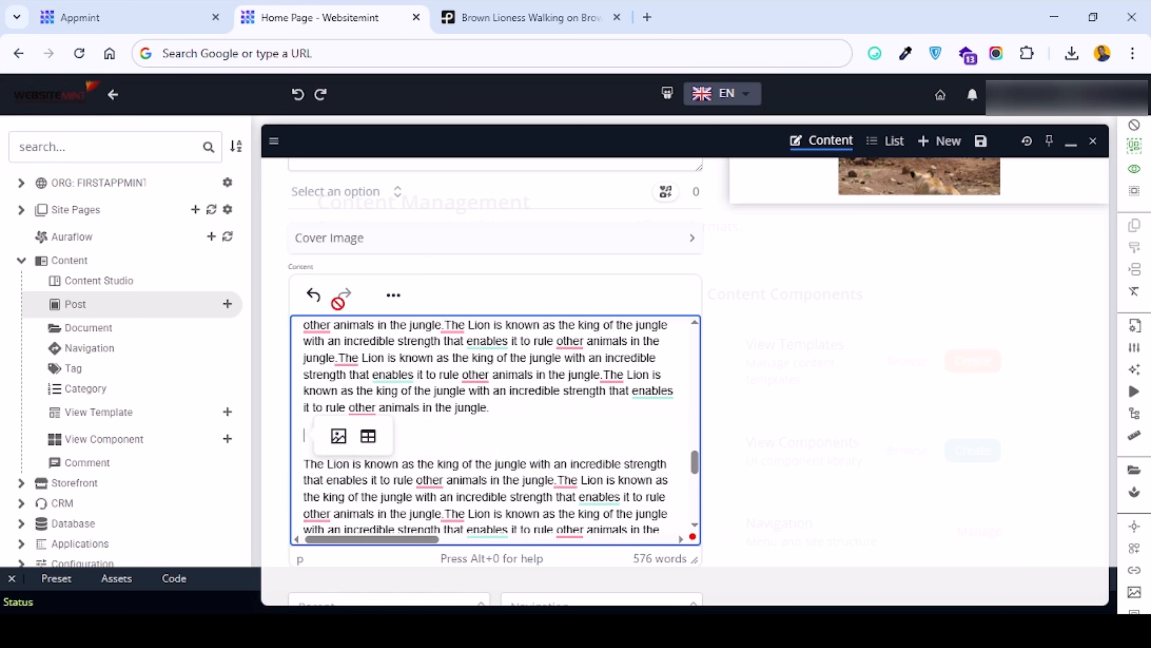
- Apply left-to-right text direction to the empty line between the two paragraphs
left_click(393, 294)
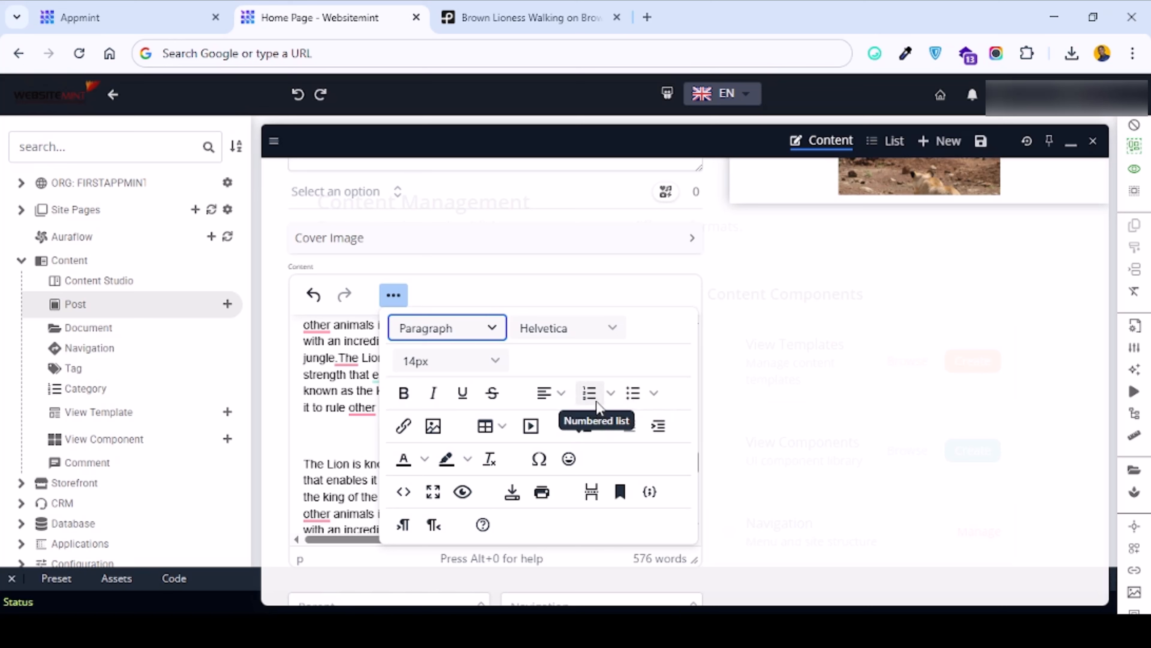
left_click(403, 525)
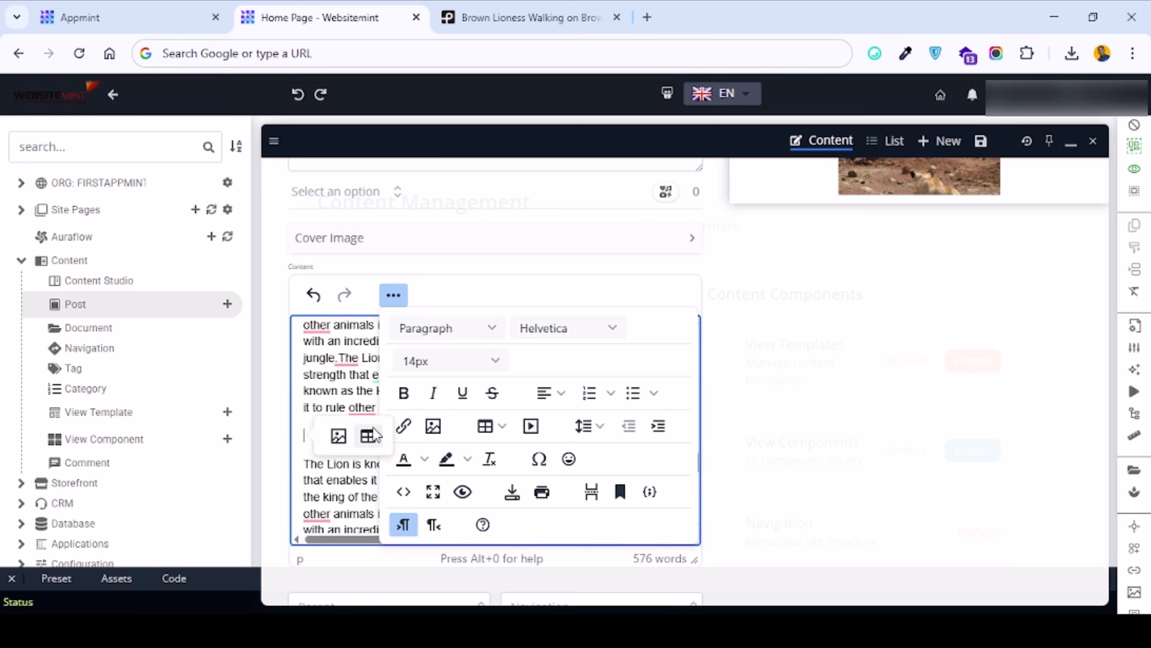
left_click(344, 363)
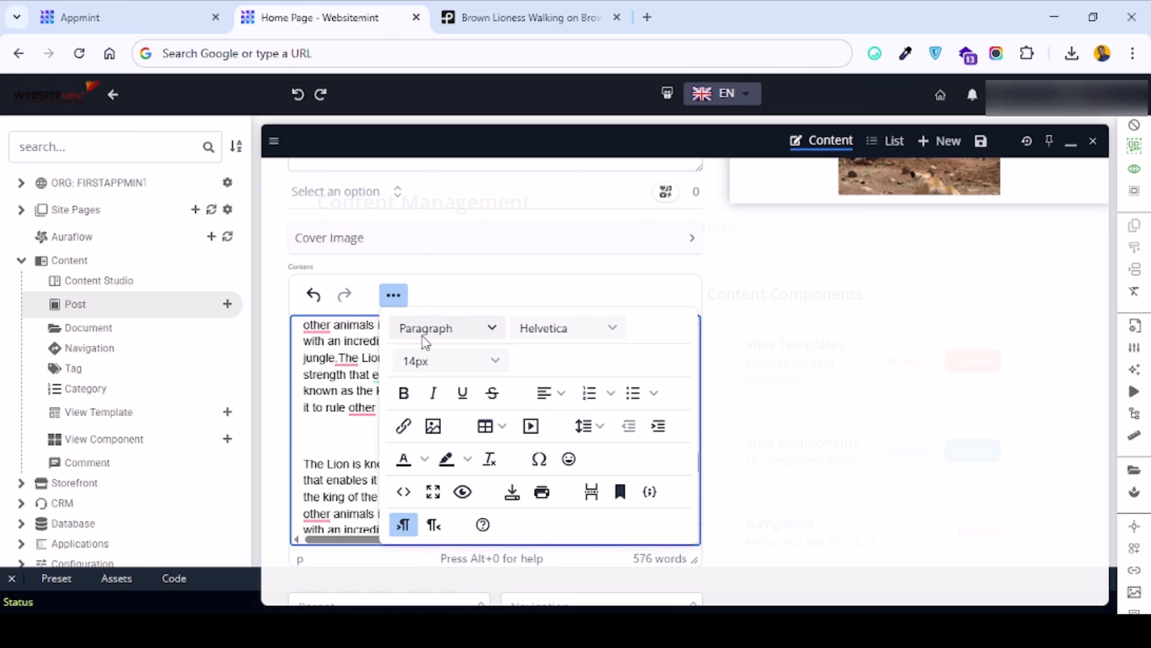
left_click(392, 301)
- Review the post's body text, title, slug, summary, categories, tags and media sections
scroll(494, 426, "up", 10)
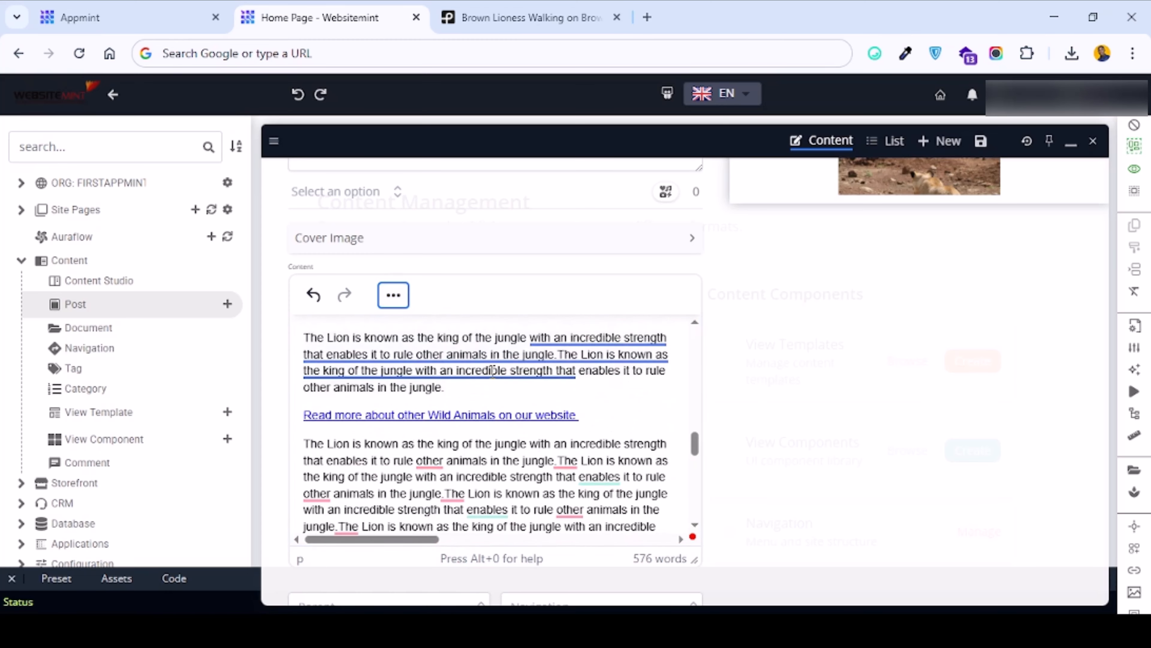
scroll(829, 342, "up", 10)
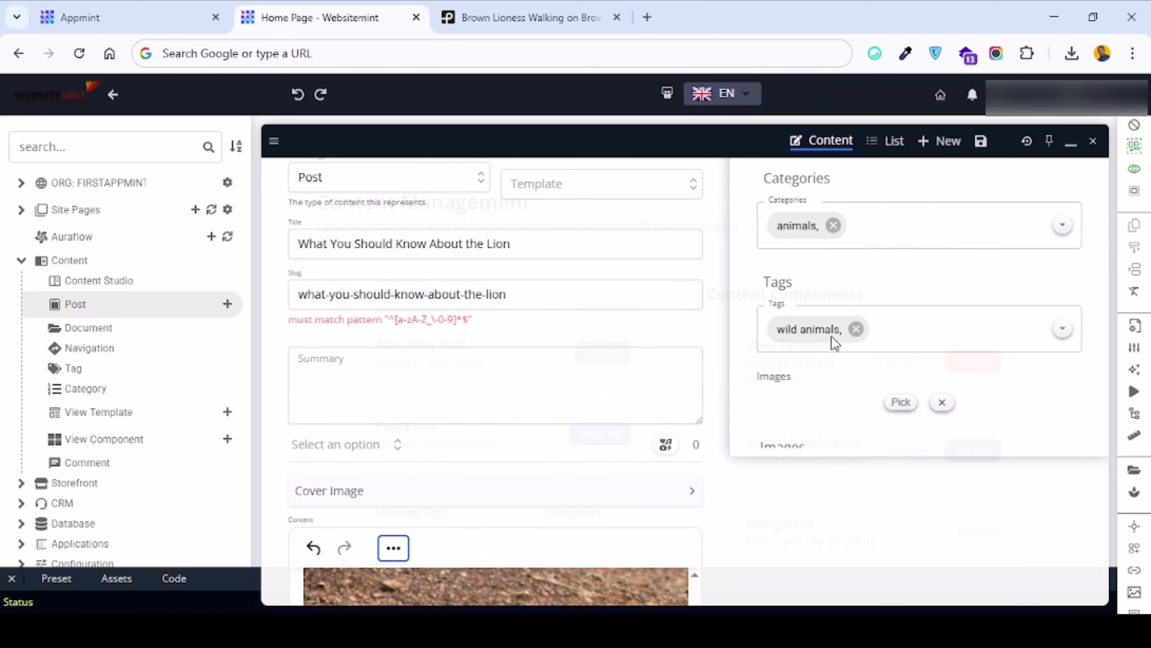
scroll(538, 304, "up", 3)
scroll(532, 404, "down", 4)
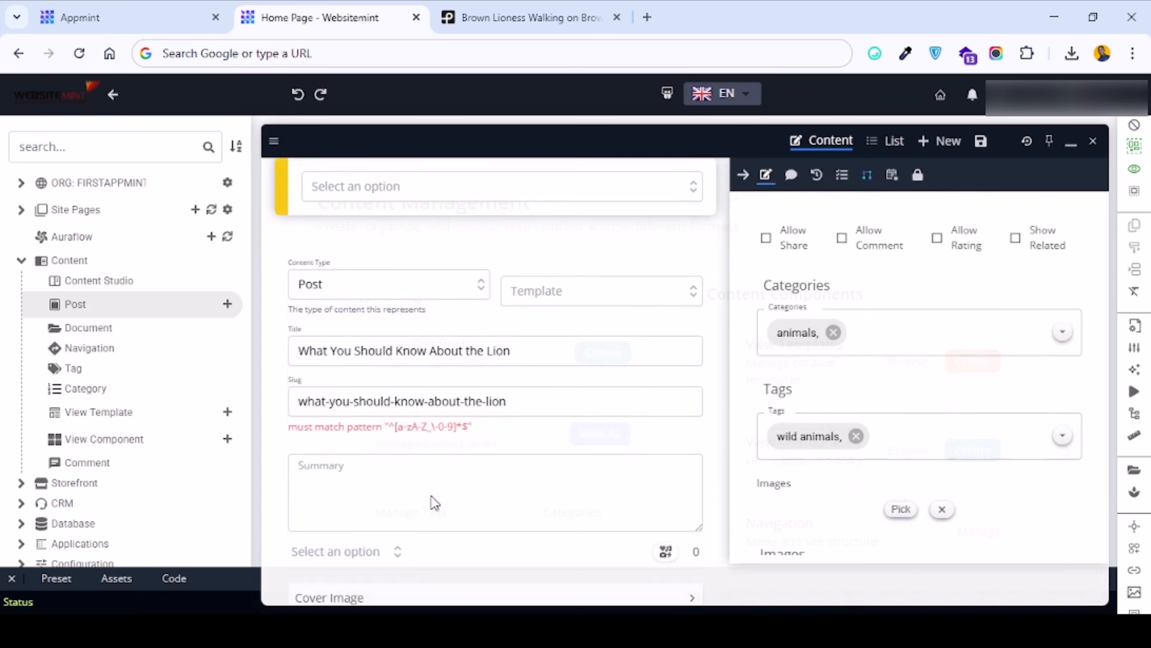
left_click(415, 356)
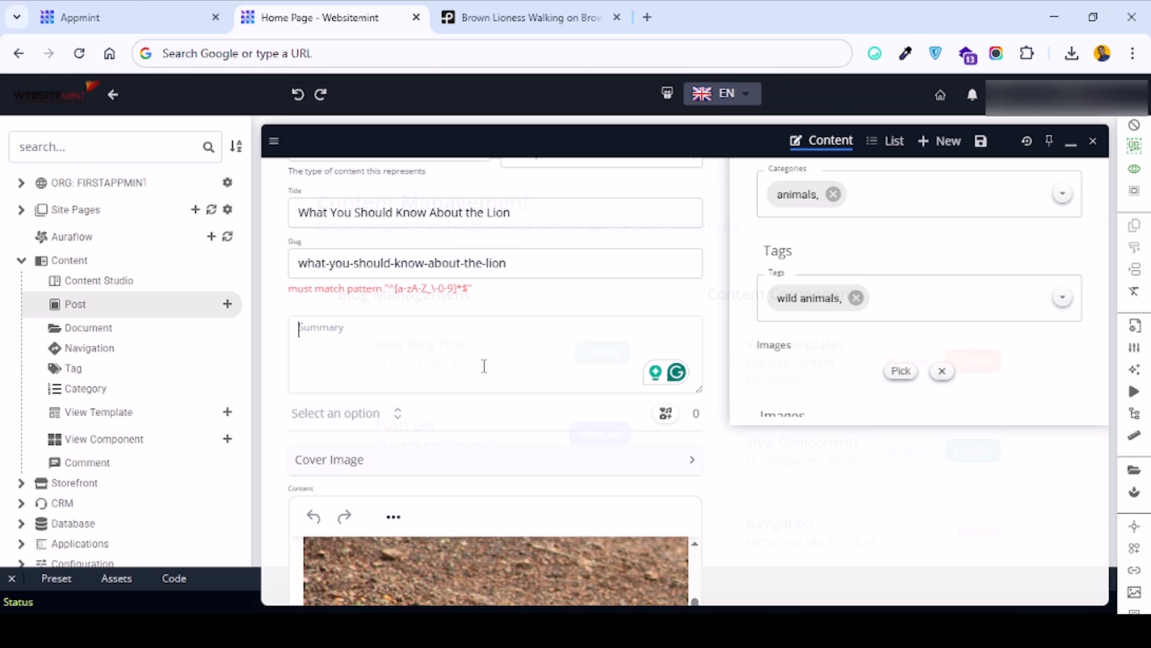
scroll(860, 424, "down", 5)
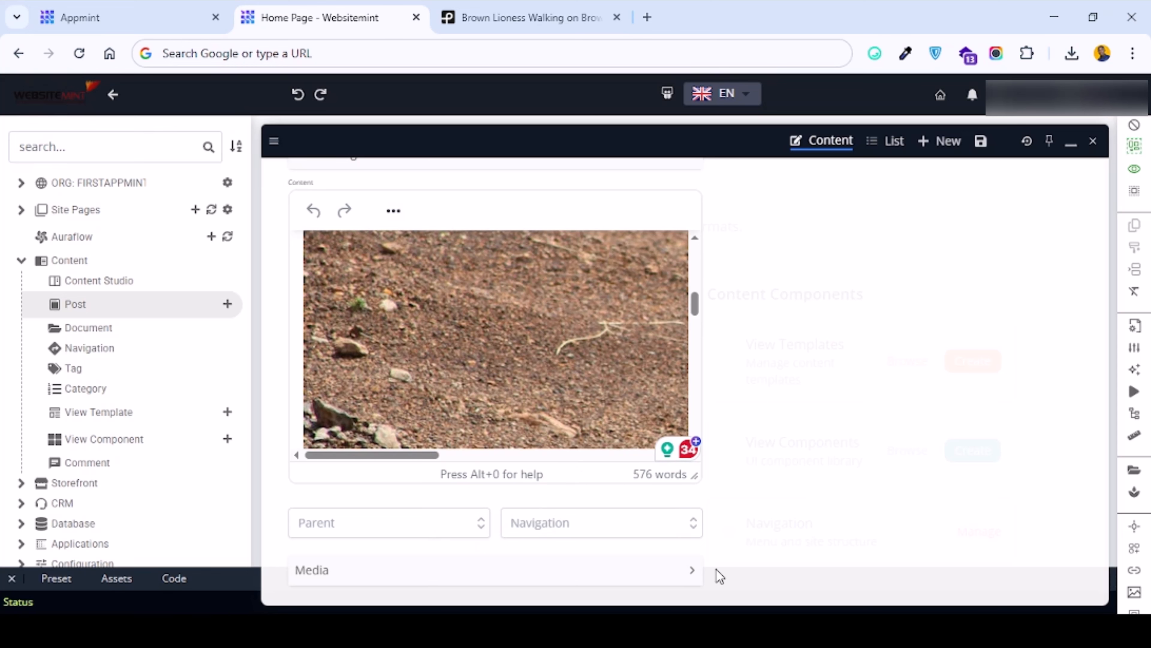
left_click(687, 577)
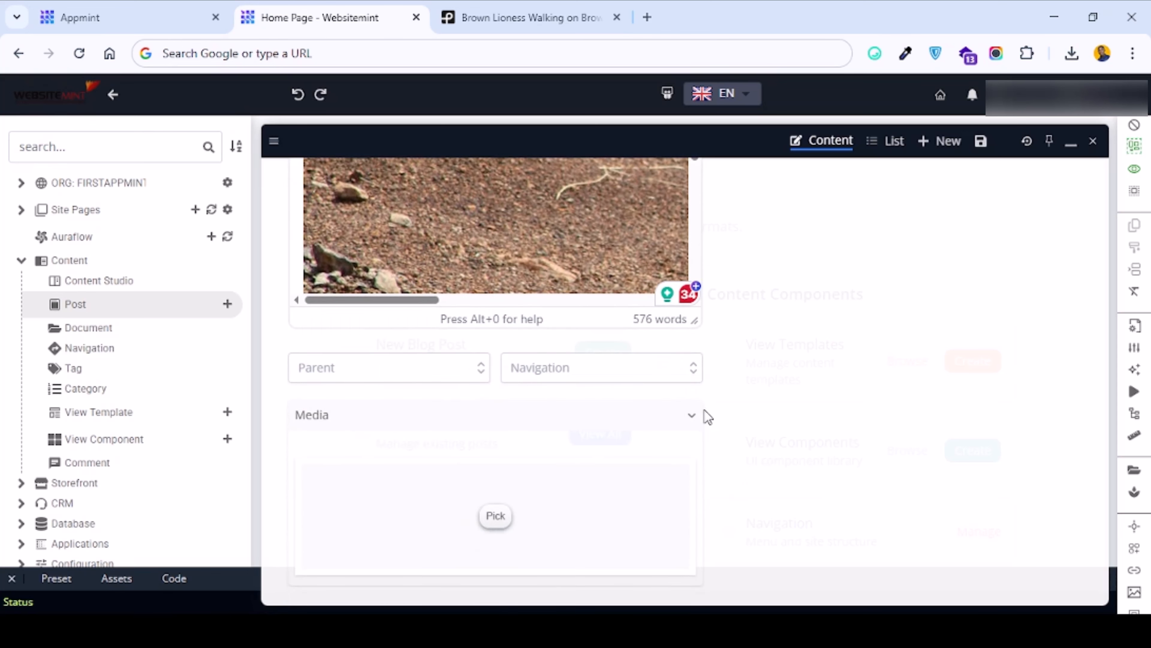
scroll(948, 365, "up", 10)
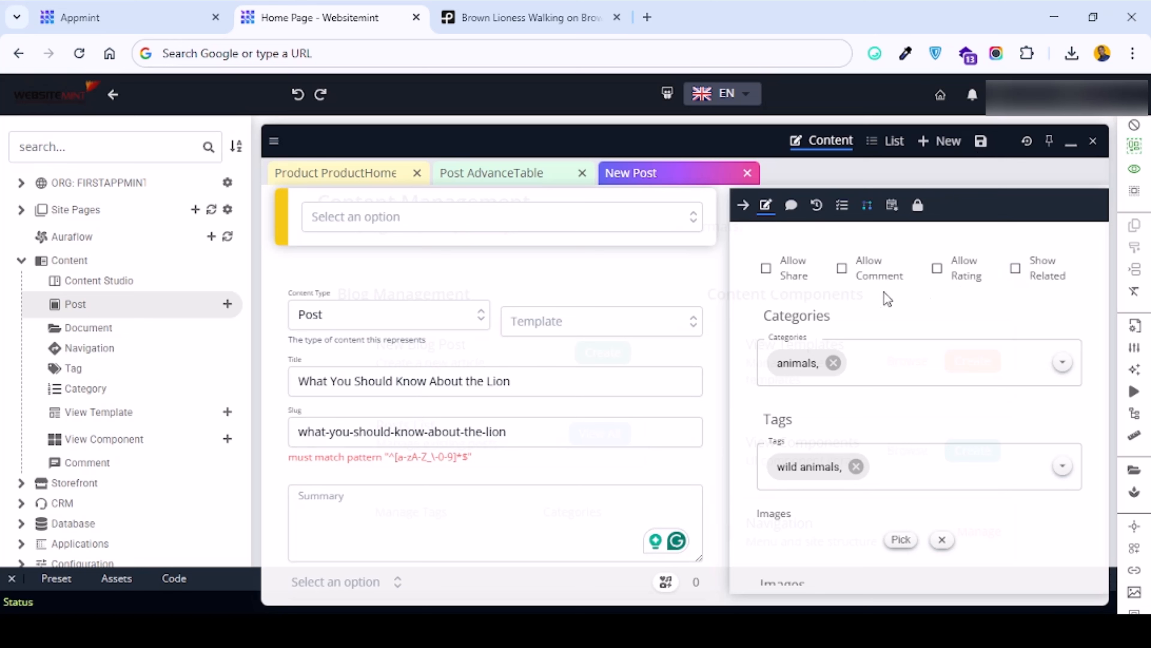
- Enable Allow Comment for the post
left_click(841, 268)
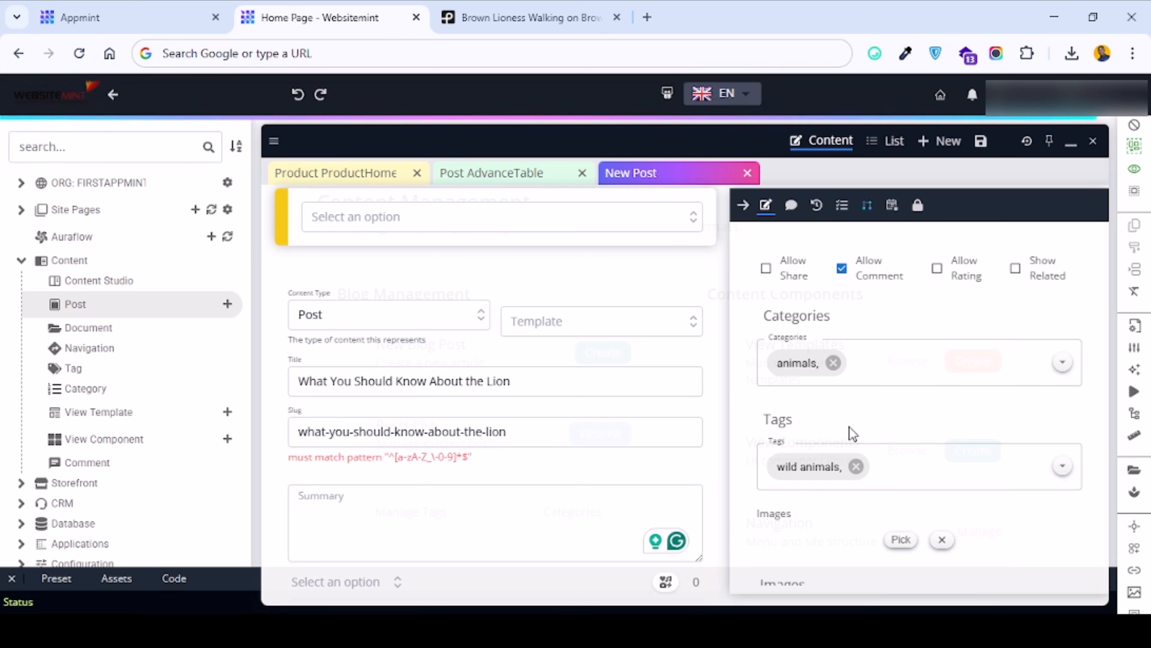
scroll(850, 428, "down", 5)
scroll(850, 428, "up", 5)
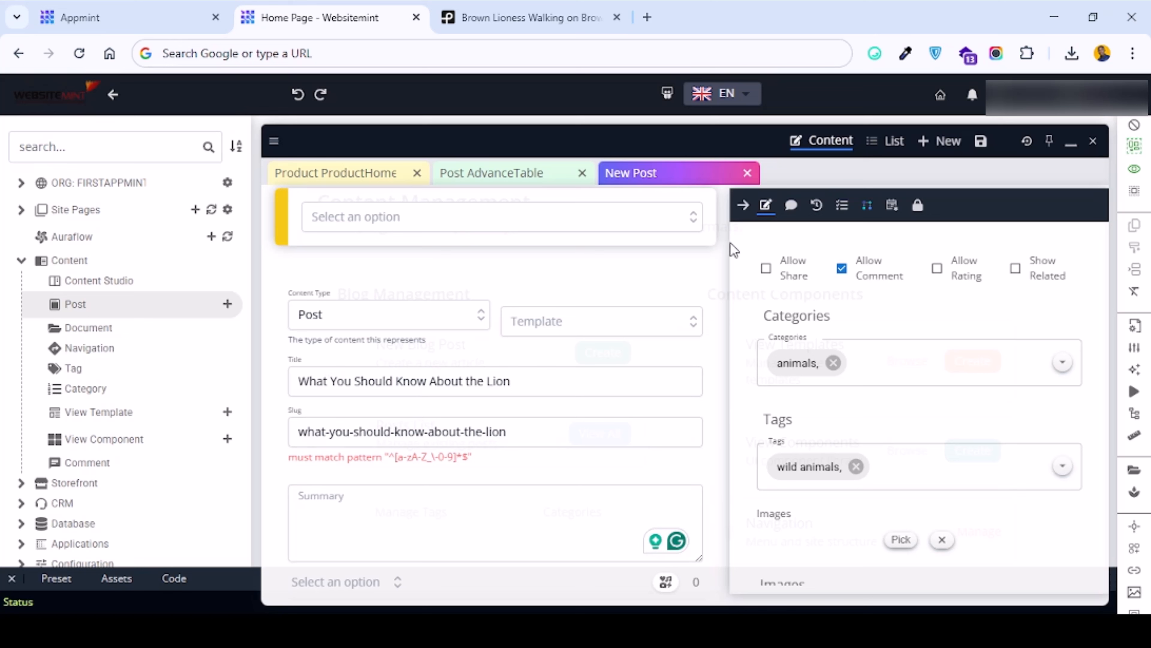
- Choose POST in the unlabelled option field above the content type
left_click(487, 217)
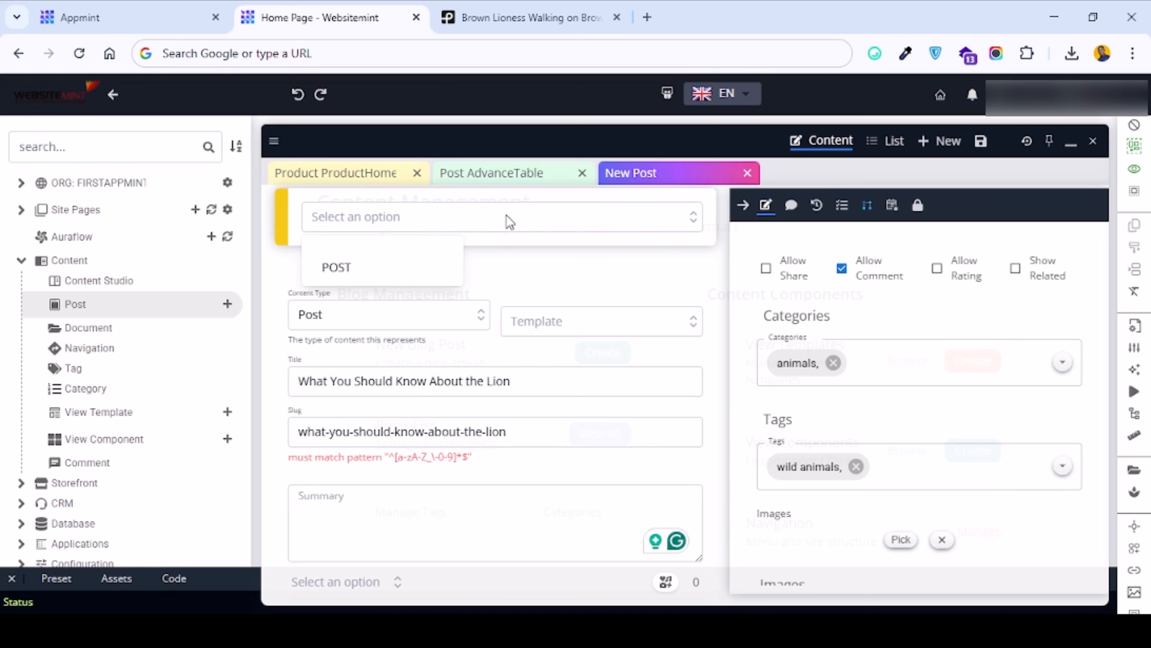
left_click(350, 272)
left_click(356, 225)
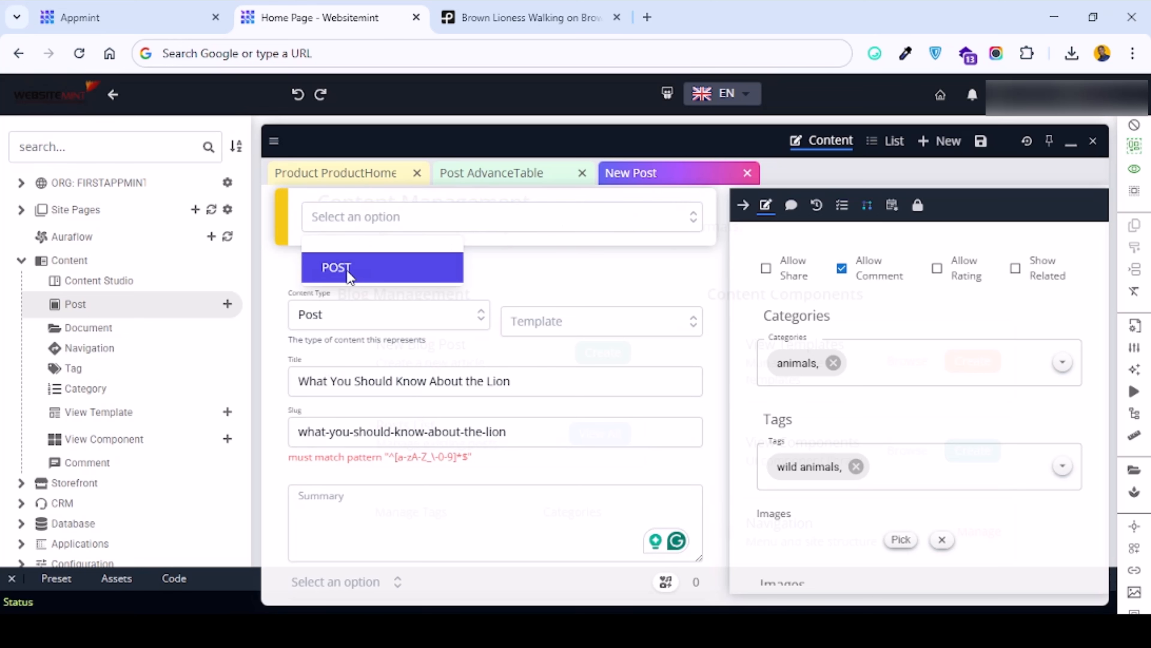
left_click(350, 268)
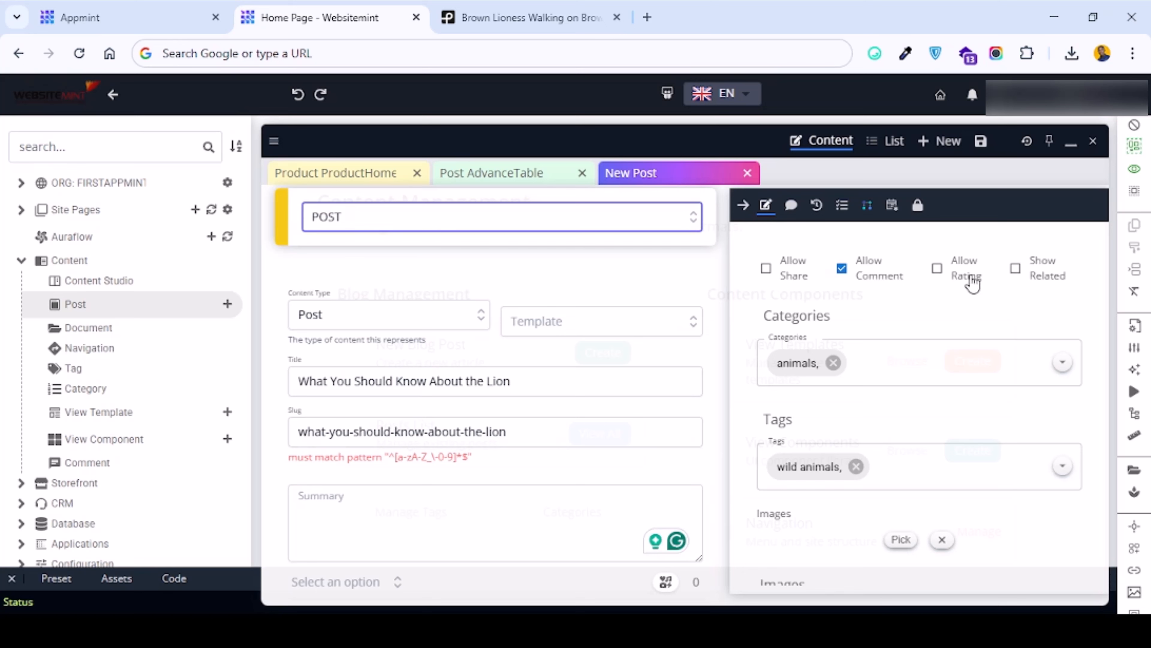
left_click(936, 268)
scroll(942, 343, "down", 4)
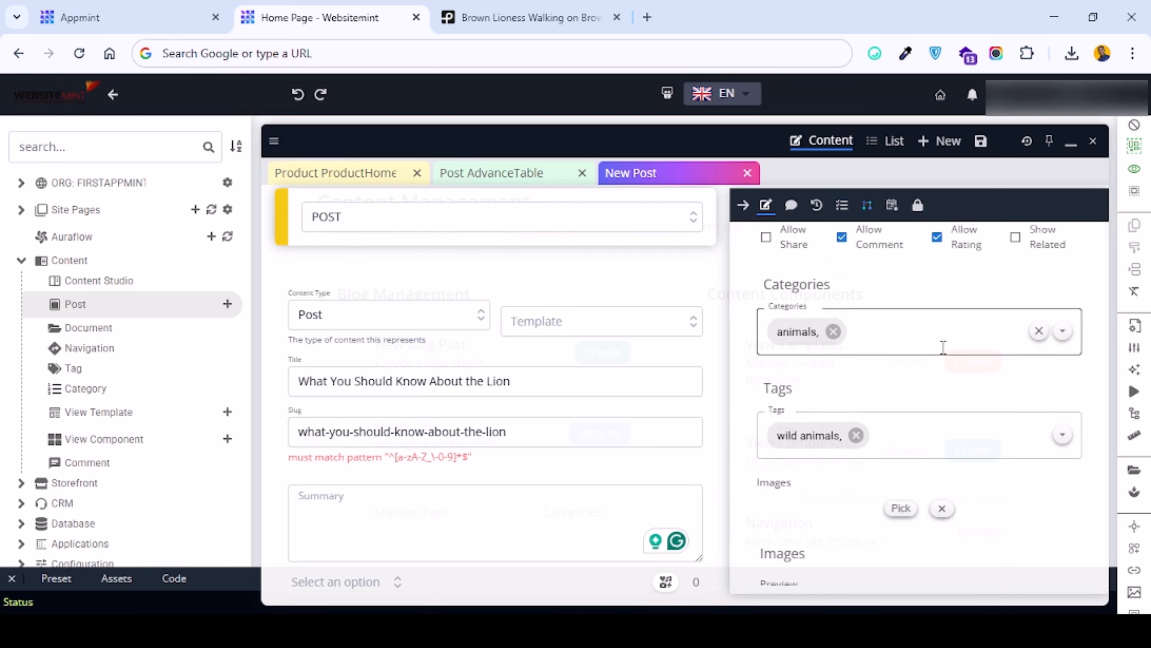
scroll(942, 348, "up", 4)
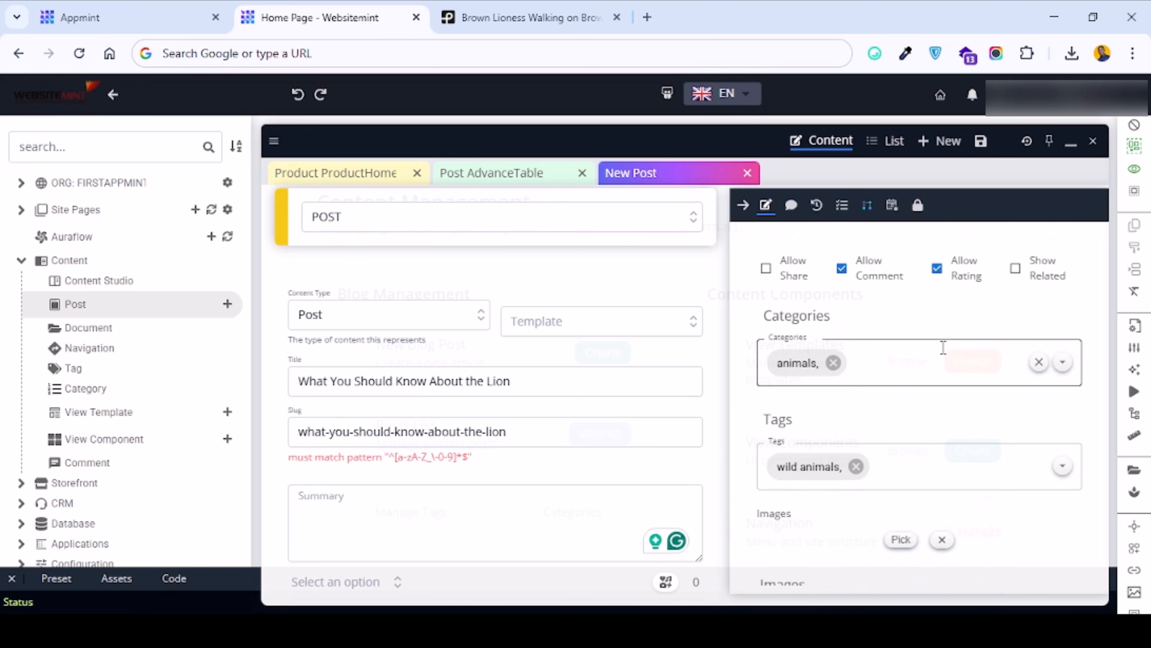
left_click(938, 270)
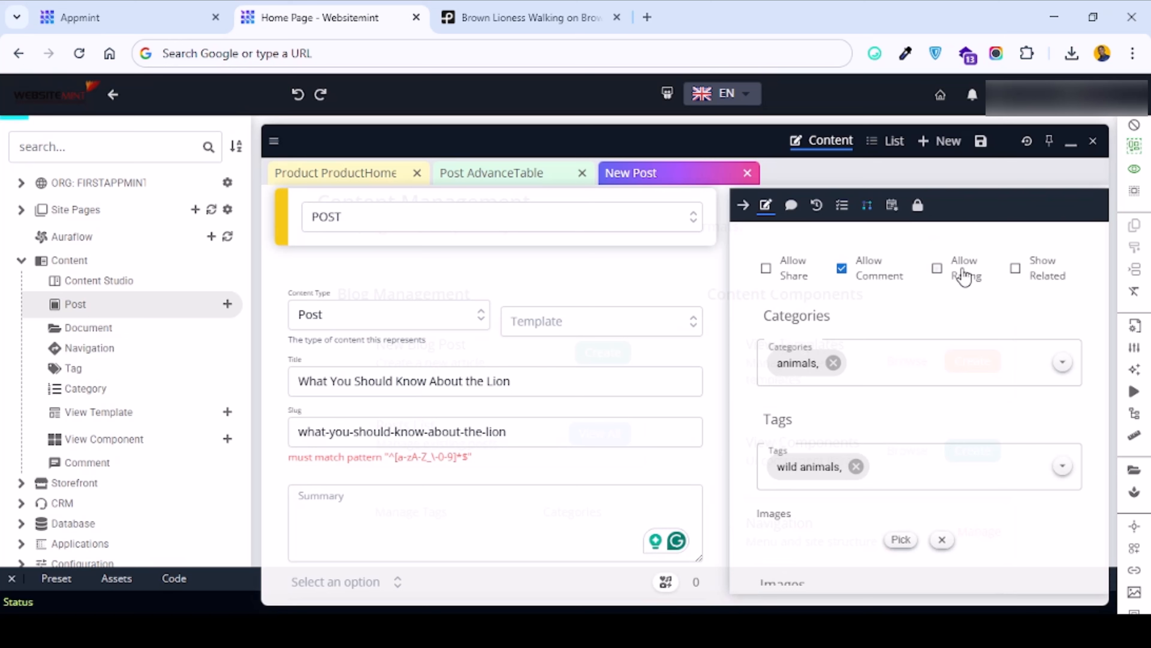
- Enable Allow Share and Show Related for the post and try to save it
left_click(766, 269)
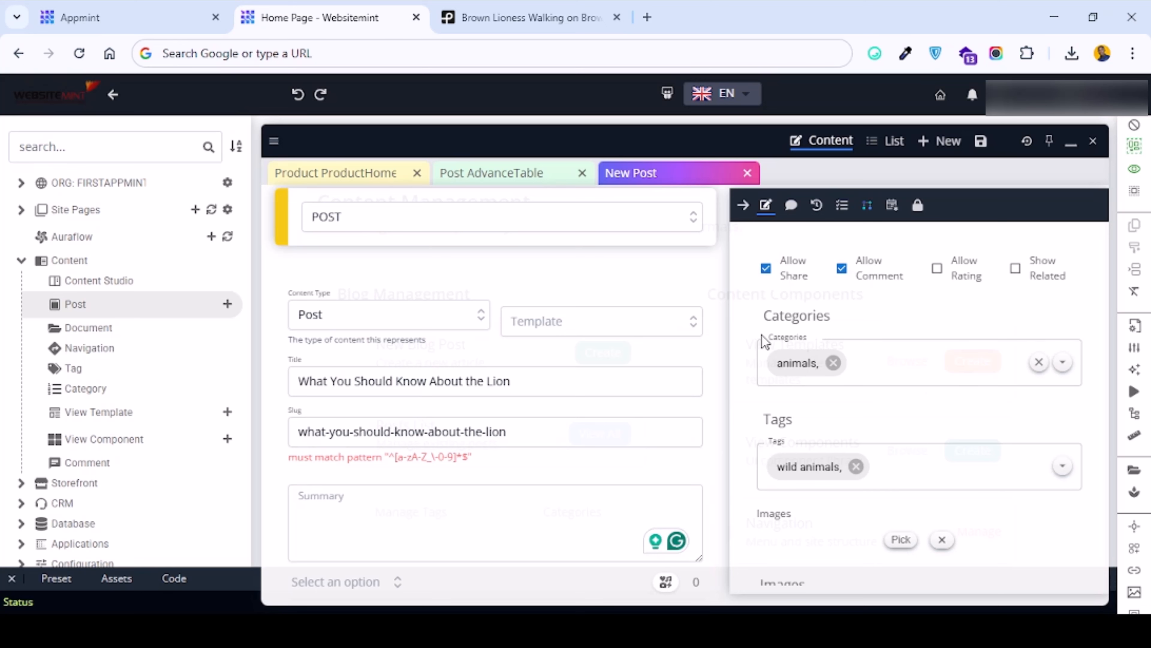
left_click(1024, 276)
left_click(979, 141)
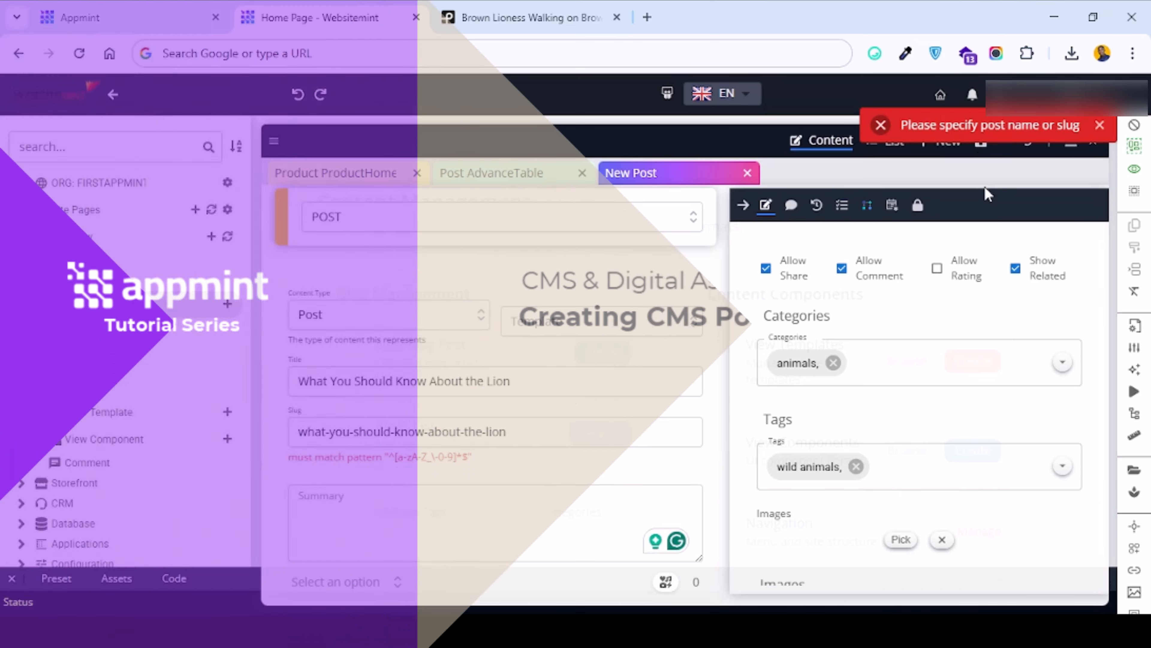